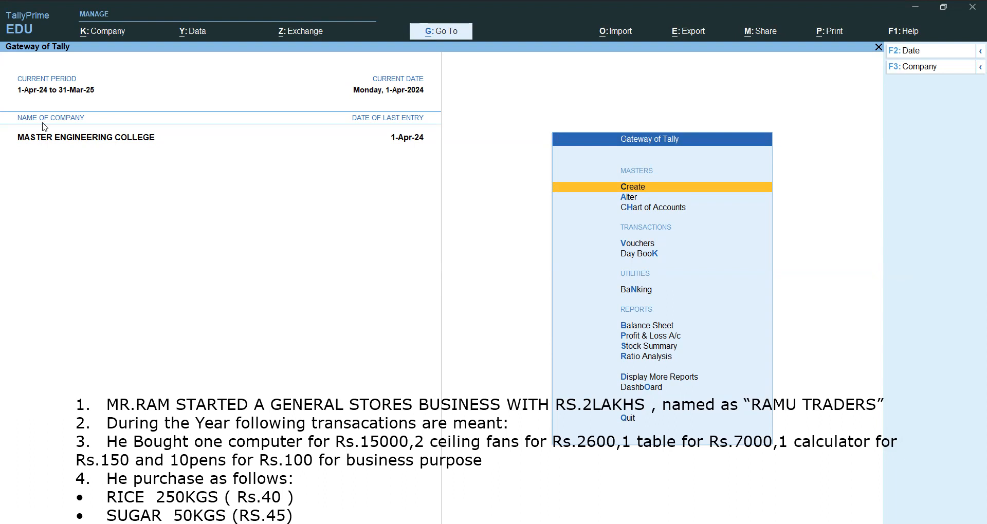
Move the exercise text up the screen to read its purchase and sales lists.
left_click(335, 432)
left_click_drag(335, 432, 338, 360)
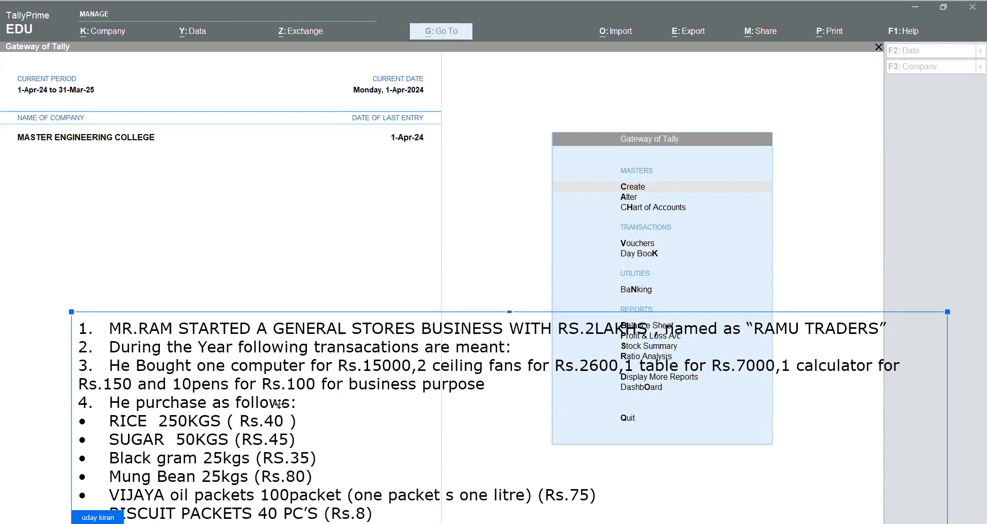
left_click_drag(292, 272, 289, 272)
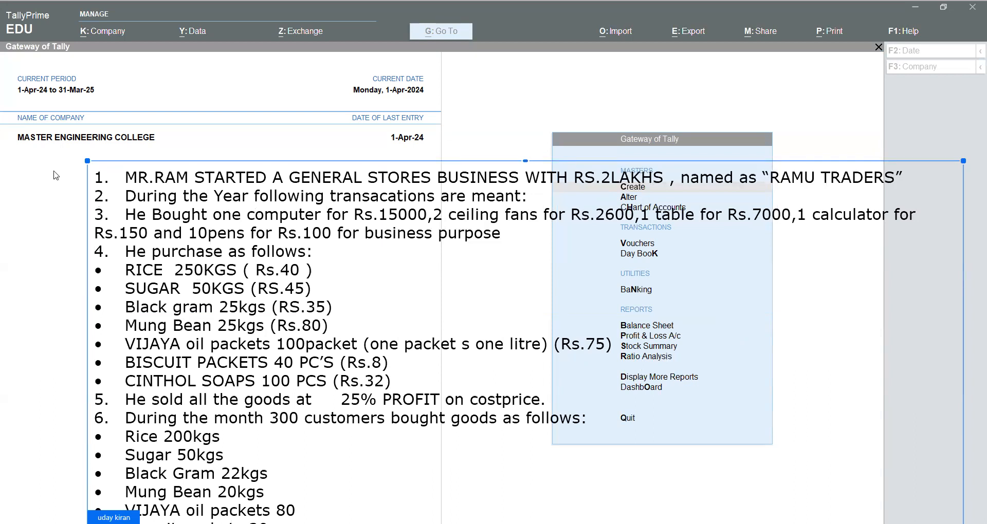
left_click(56, 175)
Underline KGS, RICE and the selling line, box 25% PROFIT, and mark costprice with an arrow.
left_click_drag(202, 279, 240, 278)
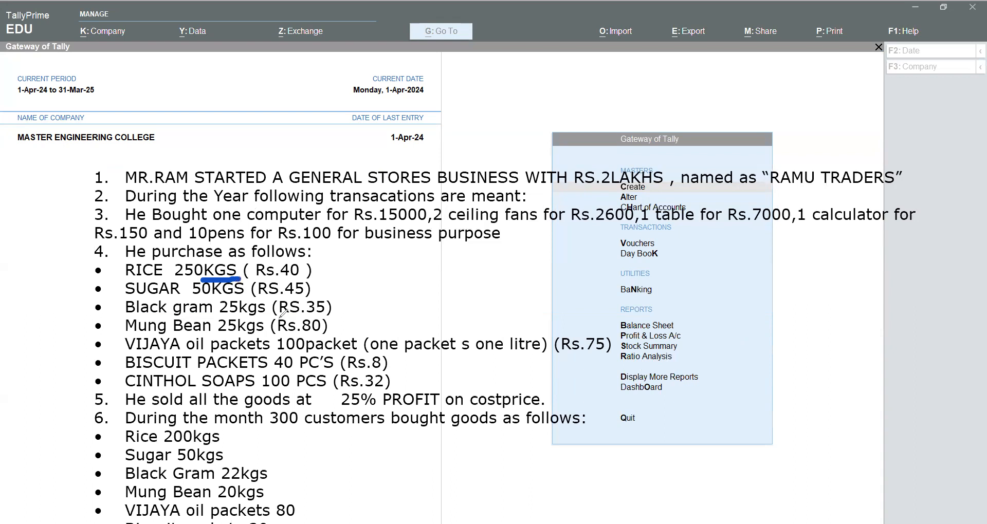
mouse_move(172, 281)
left_mouse_down()
mouse_move(35, 263)
mouse_move(61, 262)
left_mouse_up()
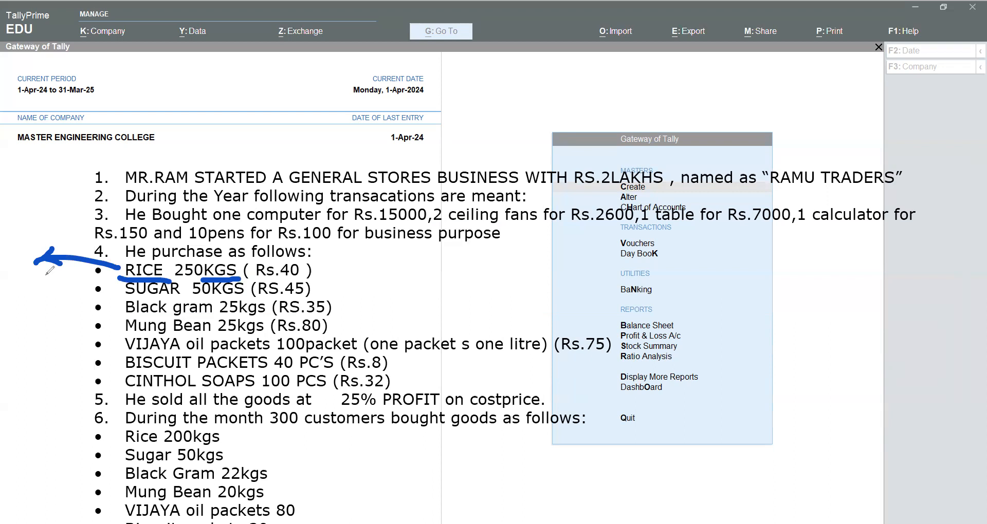
mouse_move(124, 410)
left_mouse_down()
mouse_move(449, 410)
mouse_move(447, 386)
mouse_move(360, 383)
mouse_move(323, 404)
left_mouse_up()
left_click_drag(497, 370, 509, 380)
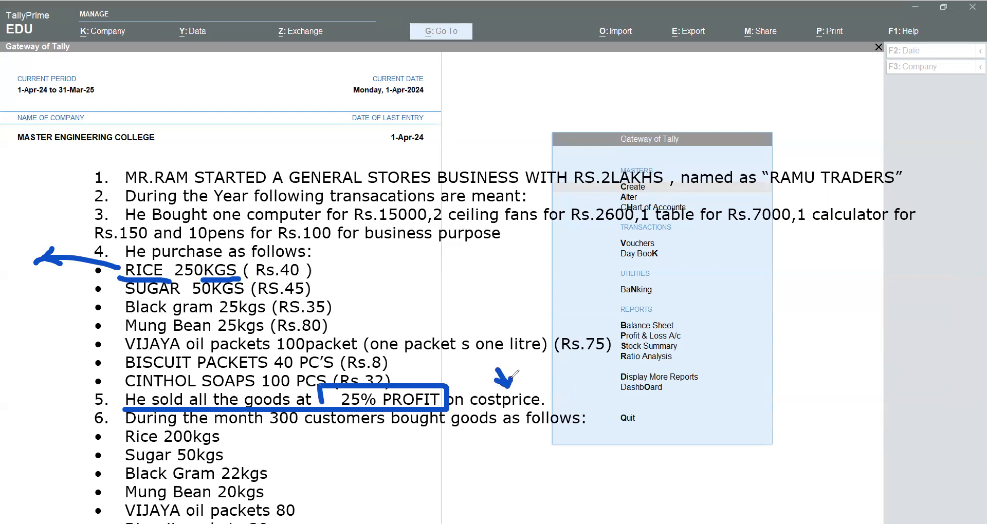
Handwrite the profit example 100 + 25 = 125 beside the exercise text, with an arrow at 100.
mouse_move(712, 382)
left_mouse_down()
mouse_move(719, 403)
mouse_move(749, 367)
mouse_move(804, 348)
mouse_move(805, 365)
left_mouse_up()
mouse_move(812, 333)
left_mouse_down()
mouse_move(821, 325)
mouse_move(834, 343)
mouse_move(850, 335)
mouse_move(854, 312)
left_mouse_up()
left_click_drag(793, 423, 812, 413)
left_click_drag(796, 433, 815, 426)
mouse_move(829, 394)
left_mouse_down()
mouse_move(825, 421)
mouse_move(862, 410)
left_mouse_up()
mouse_move(873, 389)
left_mouse_down()
mouse_move(869, 403)
mouse_move(880, 394)
left_mouse_up()
mouse_move(879, 386)
left_mouse_down()
mouse_move(865, 386)
mouse_move(880, 373)
left_mouse_up()
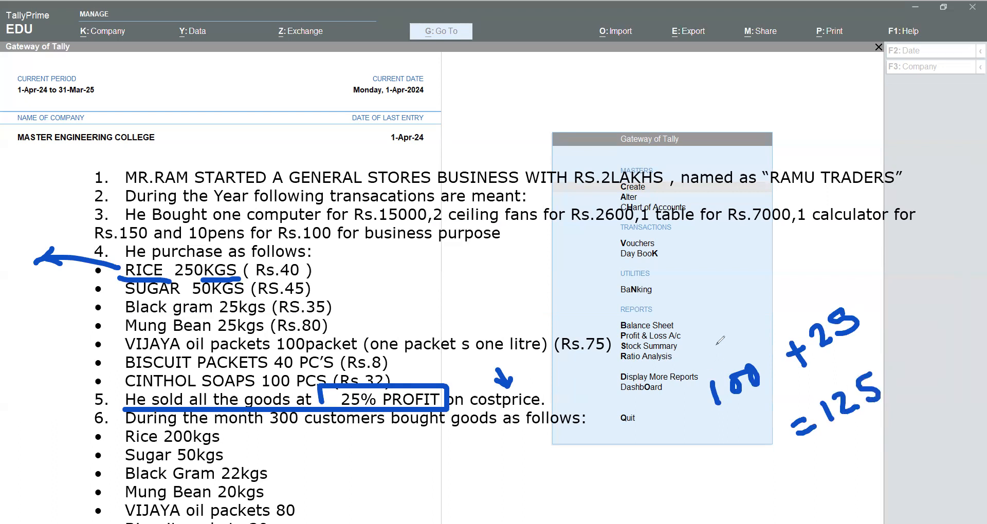
mouse_move(713, 346)
left_mouse_down()
mouse_move(724, 370)
mouse_move(736, 349)
left_mouse_up()
Handwrite a second profit example, 20 + 5 = 25, below the first one and circle the 20.
mouse_move(625, 473)
left_mouse_down()
mouse_move(646, 488)
mouse_move(701, 469)
mouse_move(694, 486)
left_mouse_up()
left_click_drag(716, 454, 714, 474)
left_click_drag(715, 454, 792, 475)
mouse_move(798, 454)
left_mouse_down()
mouse_move(829, 479)
mouse_move(823, 469)
mouse_move(838, 443)
left_mouse_up()
mouse_move(644, 451)
left_mouse_down()
mouse_move(636, 498)
mouse_move(661, 452)
left_mouse_up()
mouse_move(829, 436)
left_mouse_down()
mouse_move(836, 440)
mouse_move(823, 440)
left_mouse_up()
Undo both handwritten profit calculations.
key("ctrl+z")
key("ctrl+z")
key("ctrl+z")
key("ctrl+z")
key("ctrl+z")
key("ctrl+z")
key("ctrl+z")
key("ctrl+z")
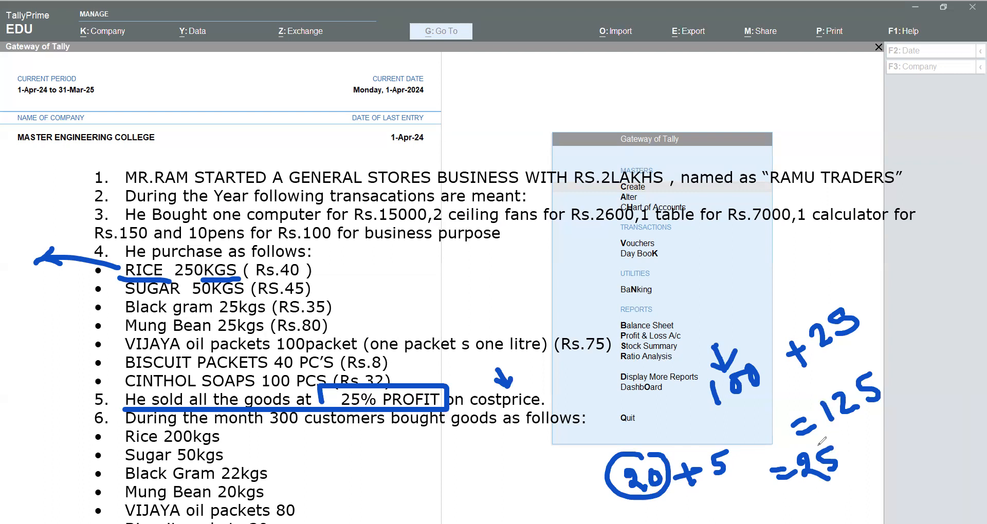
key("ctrl+z")
key("ctrl+z")
key("ctrl+z")
key("ctrl+z")
key("ctrl+z")
key("ctrl+z")
key("ctrl+z")
key("ctrl+z")
key("ctrl+z")
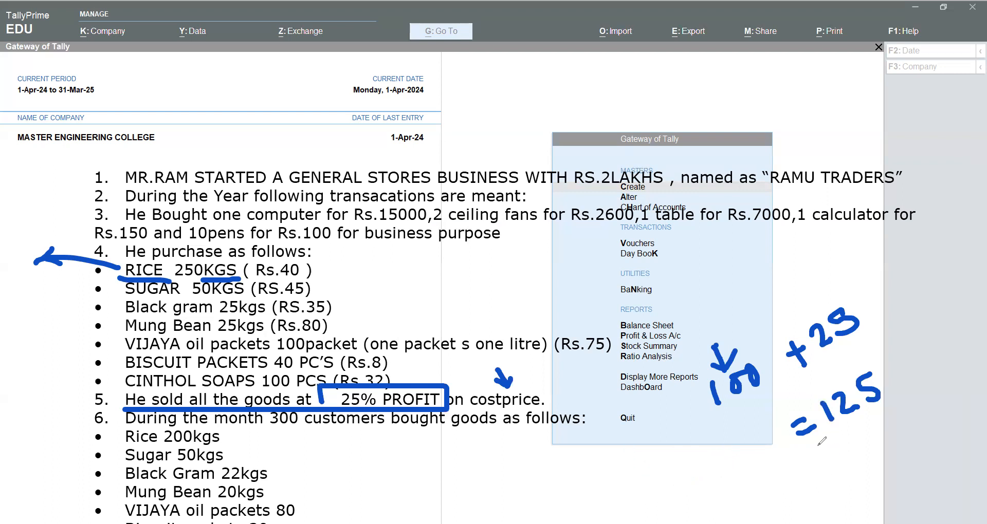
key("ctrl+z")
key("ctrl+z")
key("ctrl+z")
key("ctrl+z")
key("ctrl+z")
key("ctrl+z")
key("ctrl+z")
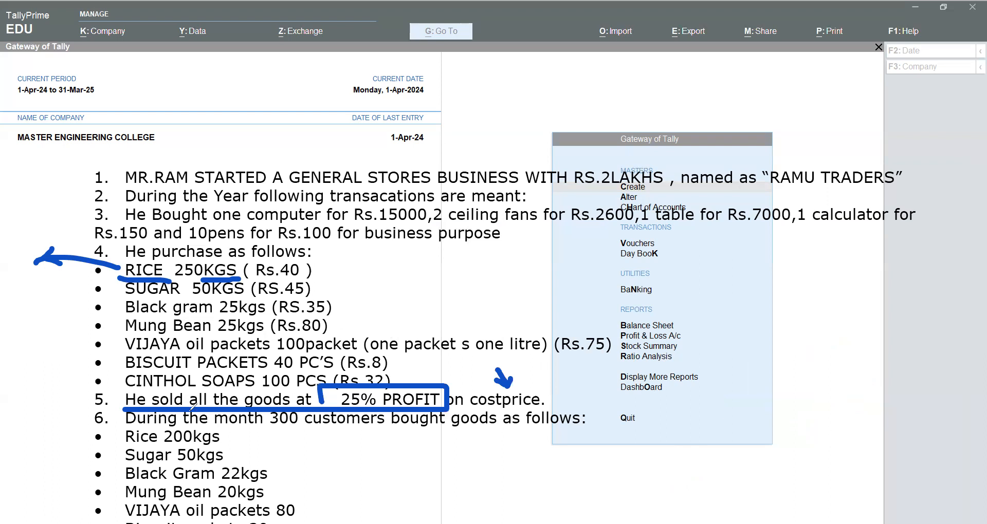
Underline the 300 customers phrase, circle 300 with an arrow, and undo all remaining annotations.
left_click_drag(269, 429, 602, 430)
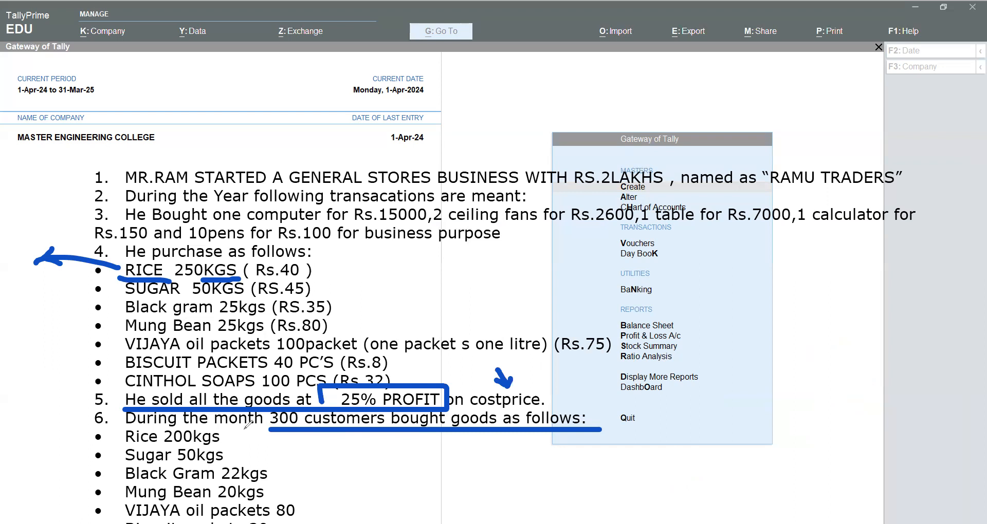
mouse_move(304, 405)
left_mouse_down()
mouse_move(268, 412)
mouse_move(308, 419)
mouse_move(236, 452)
mouse_move(264, 450)
left_mouse_up()
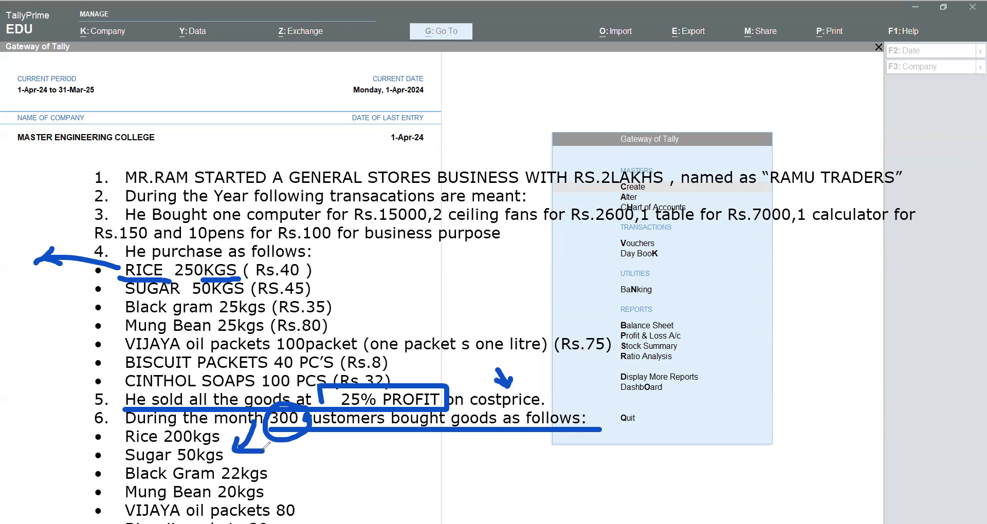
key("ctrl+z")
key("ctrl+z")
key("ctrl+z")
key("ctrl+z")
key("ctrl+z")
key("ctrl+z")
key("ctrl+z")
key("ctrl+z")
key("ctrl+z")
key("ctrl+z")
key("ctrl+z")
key("ctrl+z")
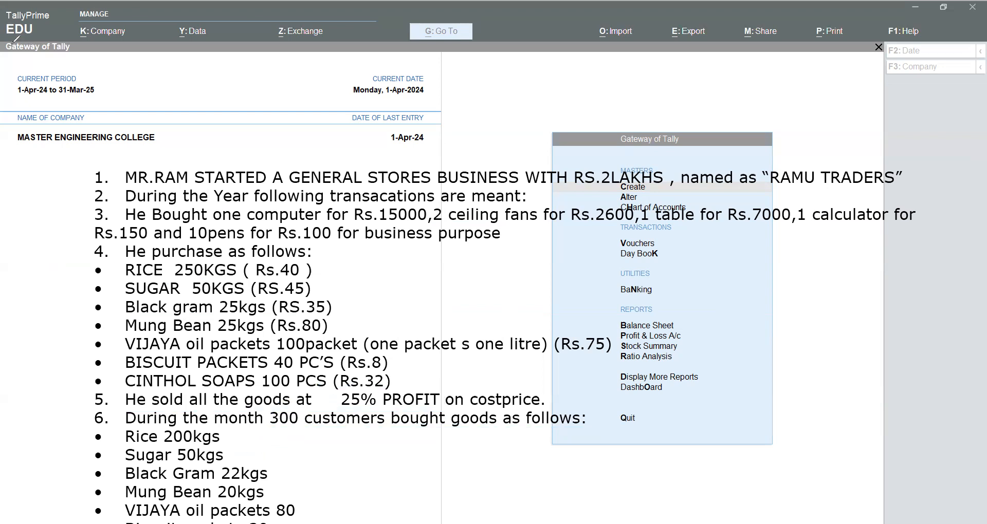
Move the exercise text down over the lower part of the screen, clear of the company details.
left_click(285, 242)
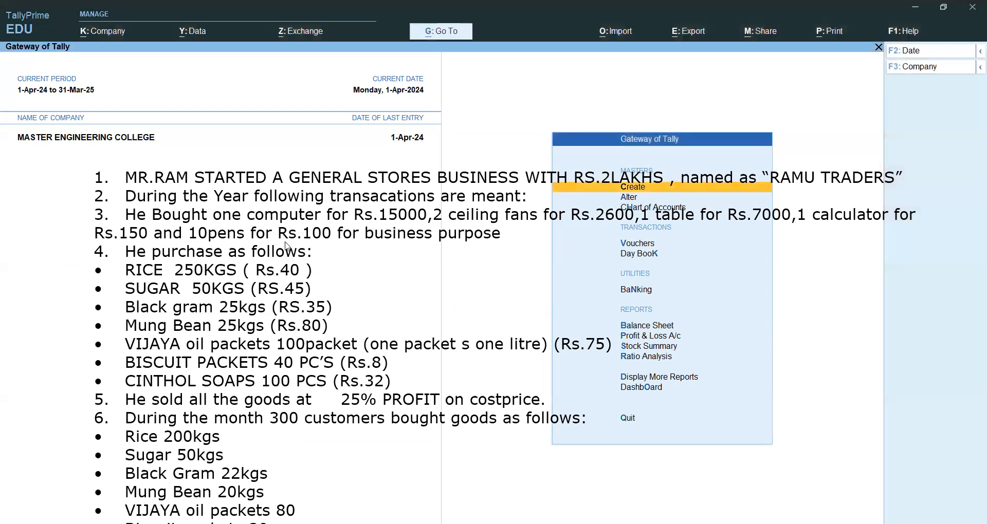
left_click_drag(223, 176, 186, 430)
left_click(252, 191)
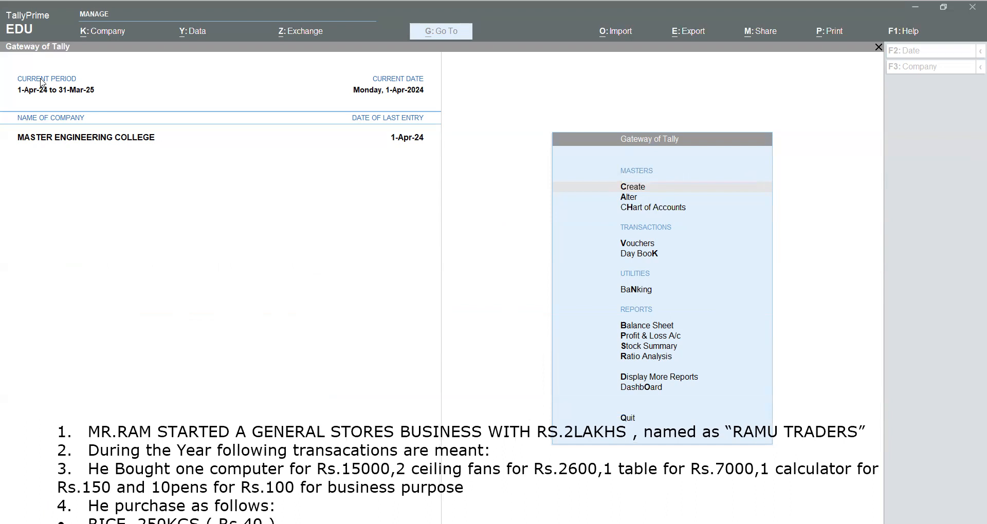
Create the company RAMU TRADERS with Andhra Pradesh as its state and accept the default company features.
left_click(122, 30)
left_click(124, 57)
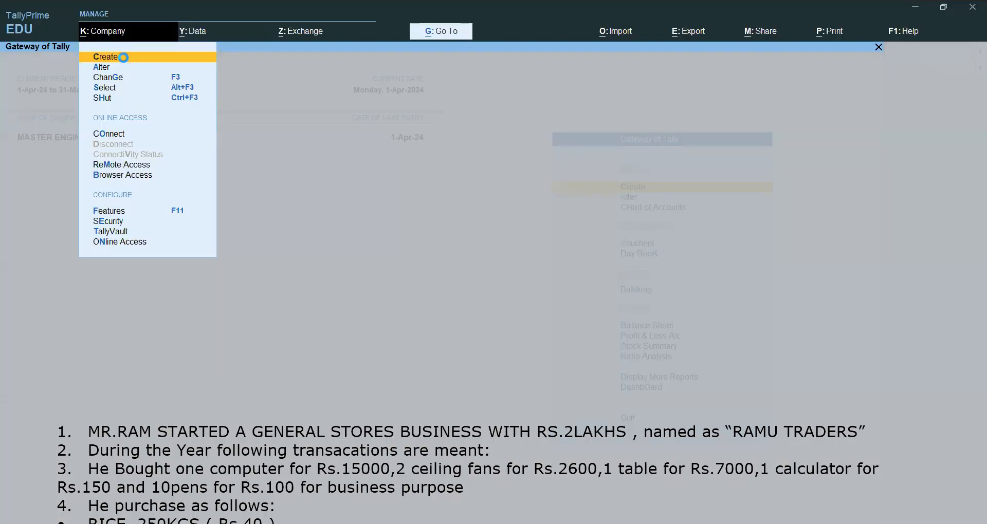
key("Caps_Lock")
type("RAMU TRADERS")
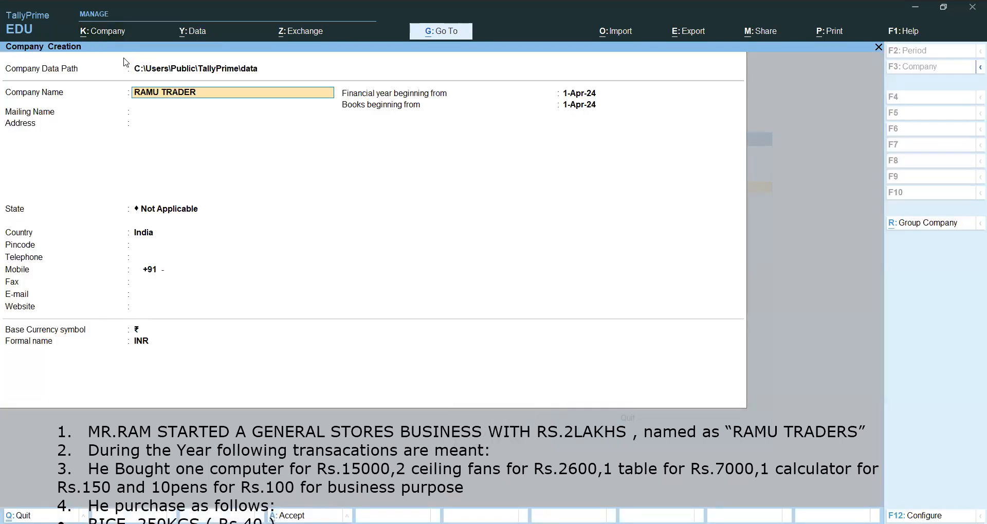
key("Return")
key("Return")
key("Return")
key("Down")
key("Down")
key("Return")
key("ctrl")
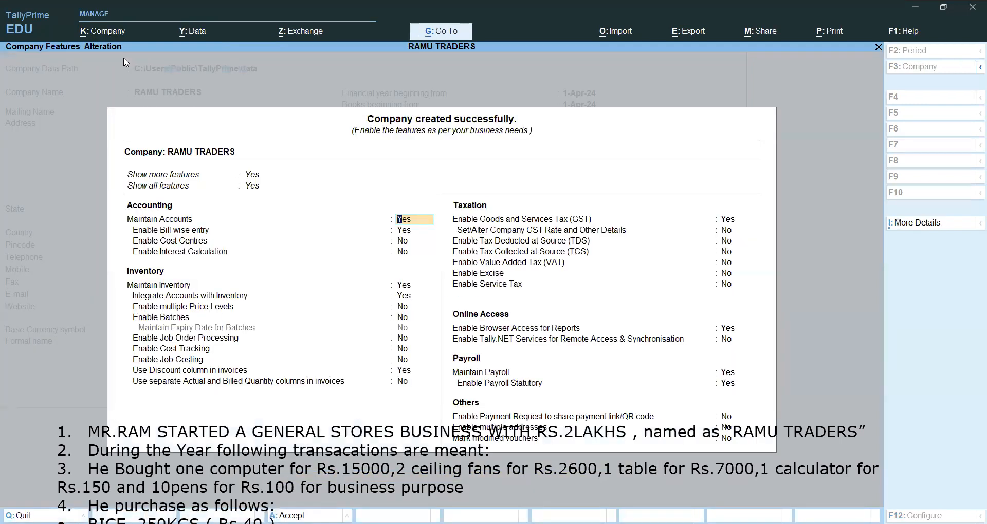
key("ctrl+a")
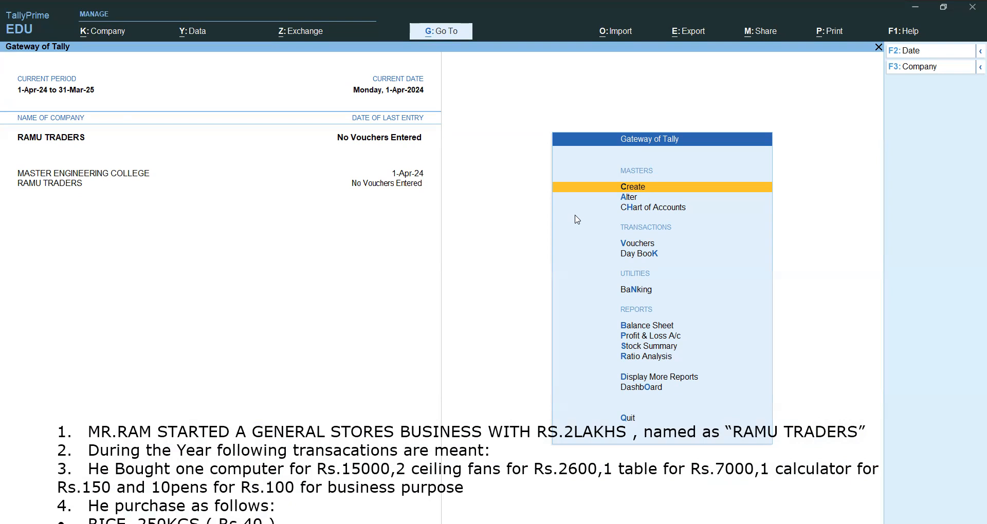
Start a receipt voucher with Cash as the account.
left_click(640, 243)
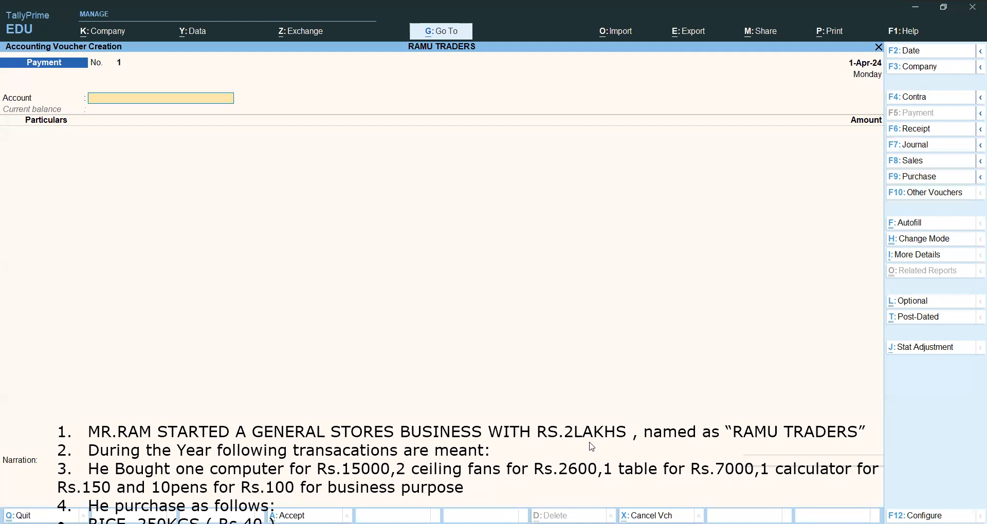
left_click(919, 130)
type("C")
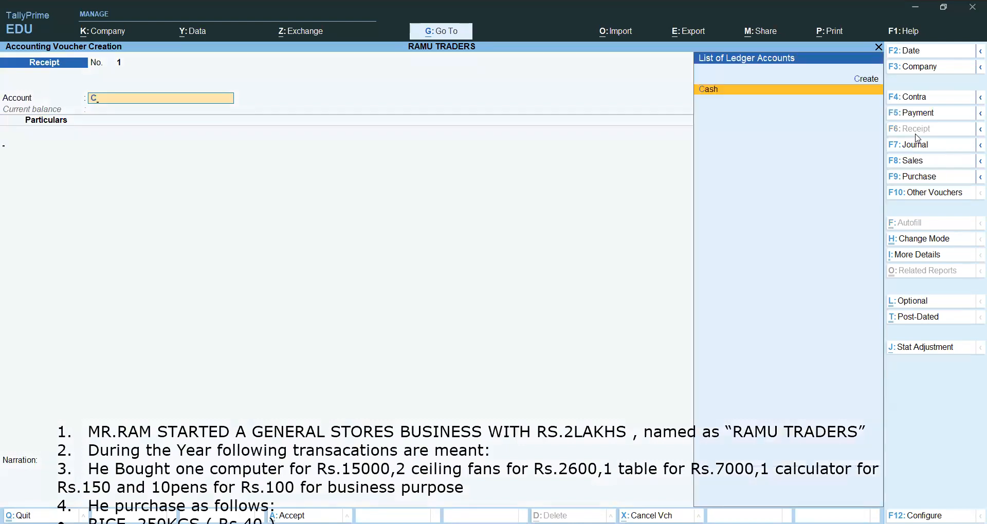
key("Return")
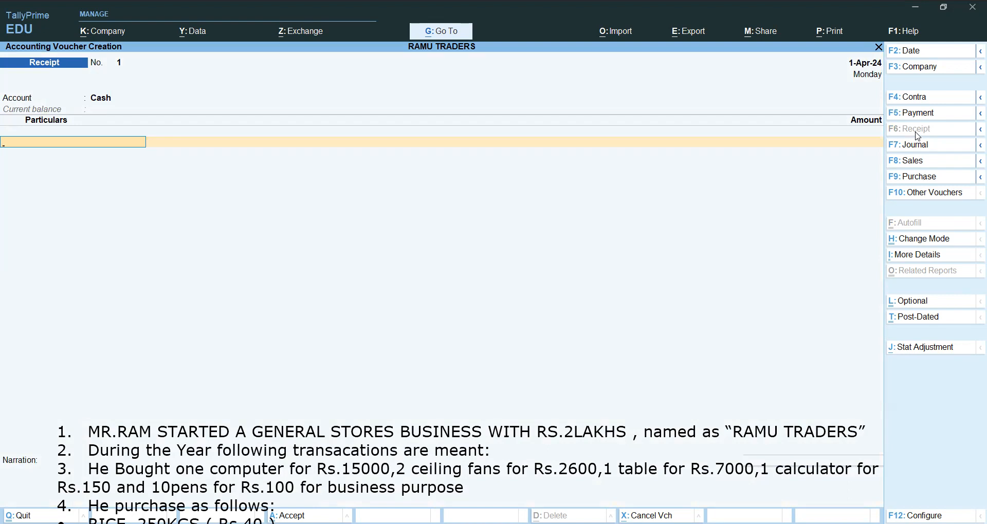
Create the ledger RAMU CAPITAL under Capital Account from the receipt's particulars line.
key("alt+c")
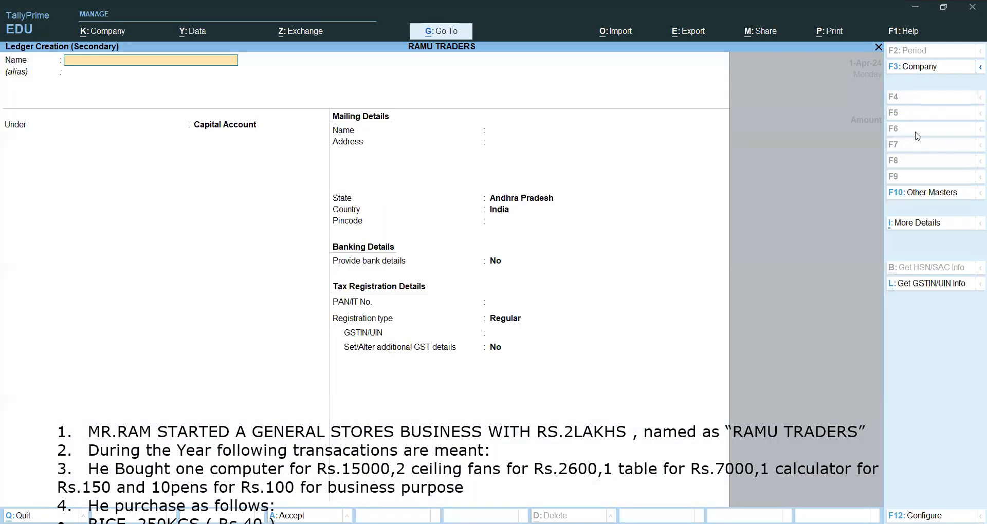
type("RAMU CAPITAL")
key("Return")
key("Return")
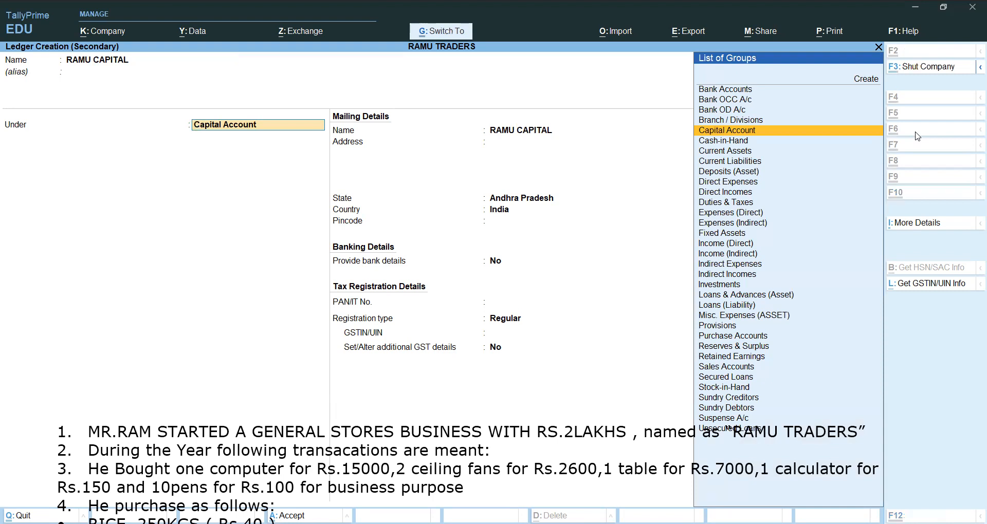
key("ctrl+a")
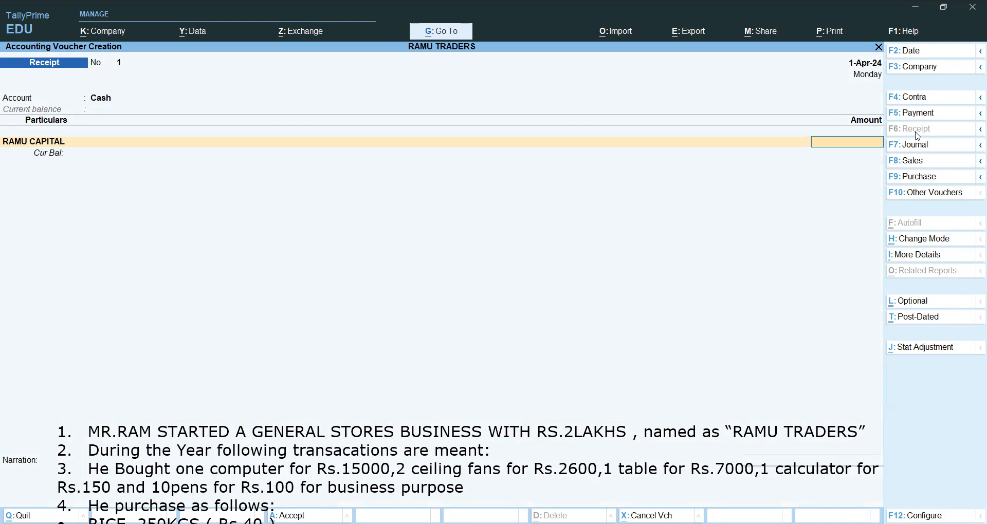
Set the RAMU CAPITAL amount to 200000 and save the receipt voucher.
type("200000")
key("Return")
key("ctrl+a")
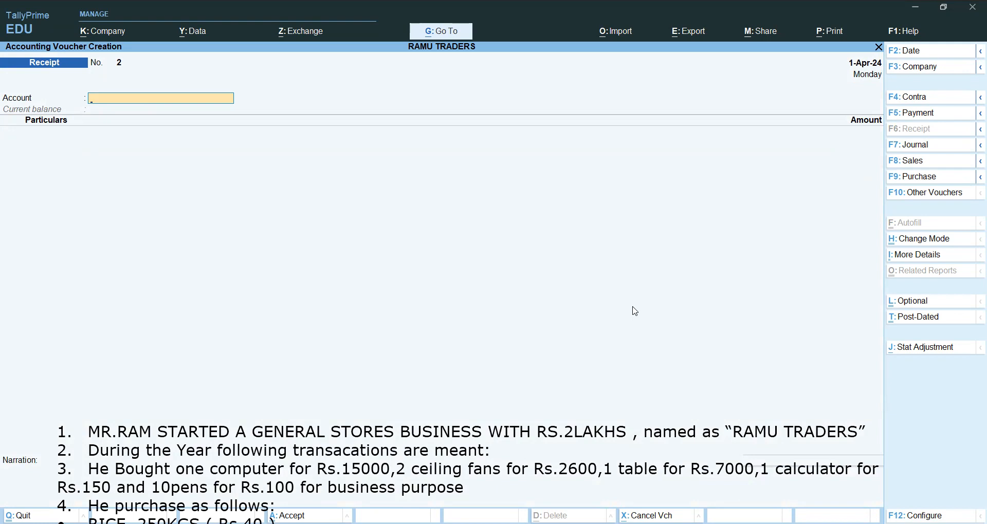
Start a payment voucher from Cash and add a new ledger COMPUTER under Fixed Assets for 15000.
left_click(942, 118)
key("Return")
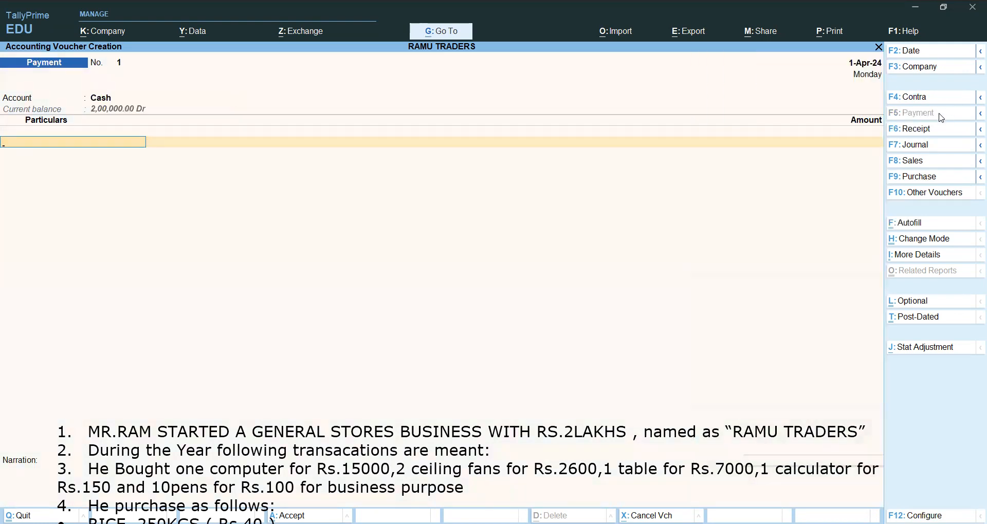
key("alt+c")
type("COMU")
key("BackSpace")
type("PUTER")
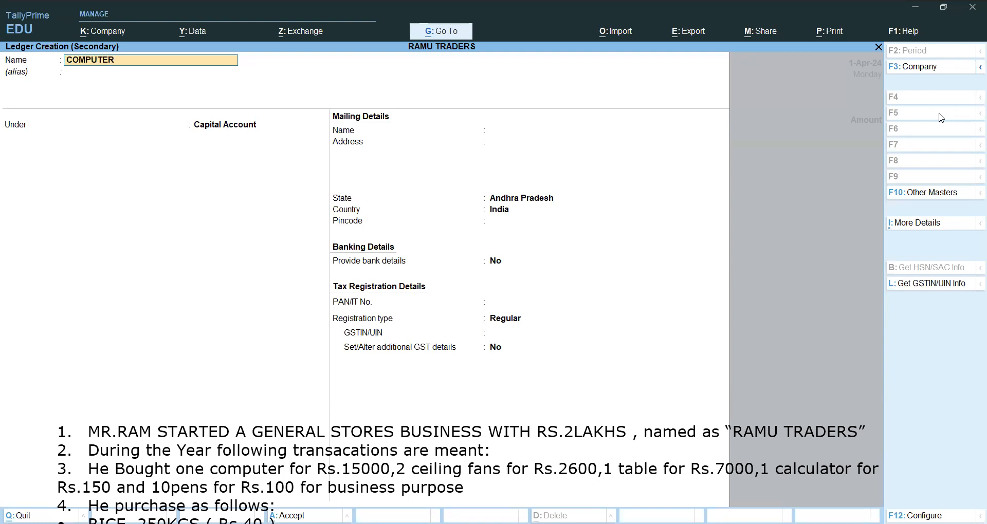
key("Return")
type("F")
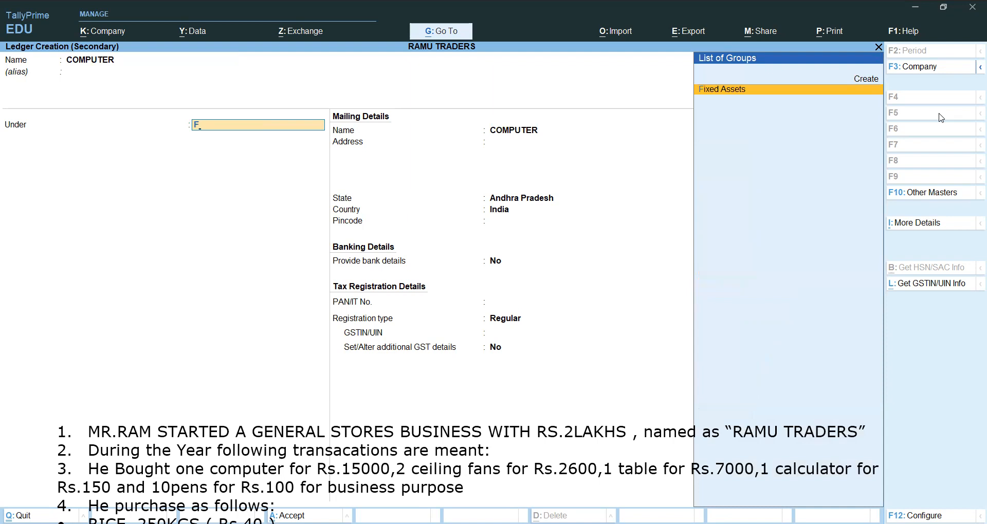
key("Return")
key("ctrl+a")
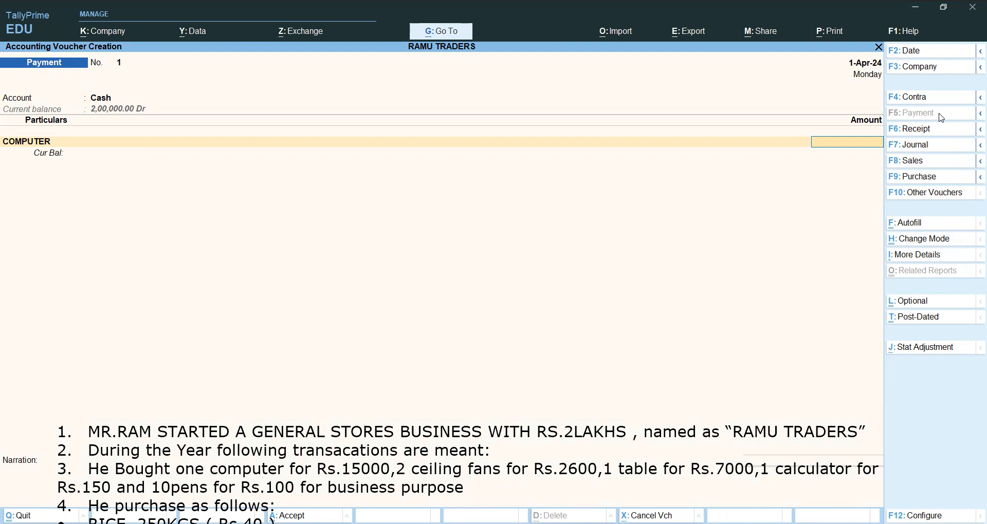
type("15000")
key("Return")
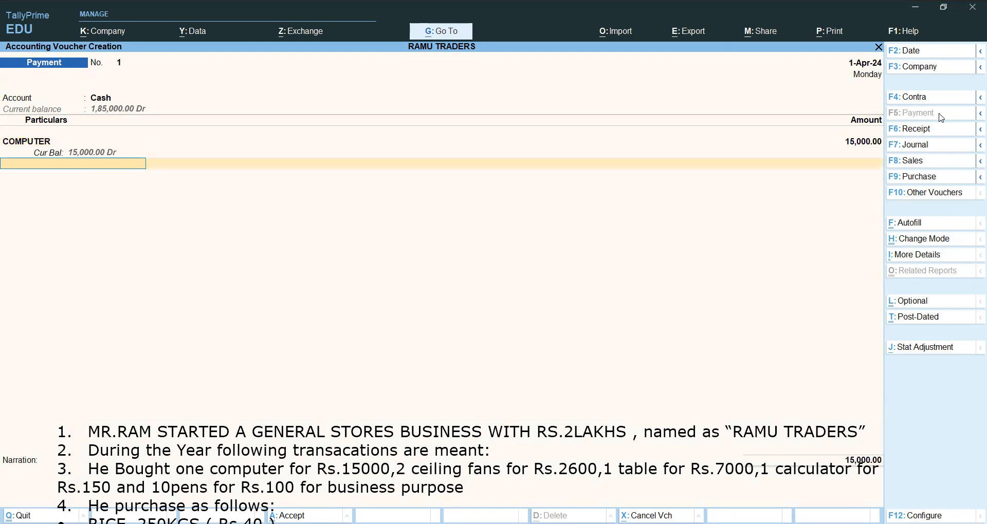
Add a new ledger CEILING FANS under Fixed Assets to the payment voucher for 2600.
key("alt+c")
type("CEILING FANS")
key("Return")
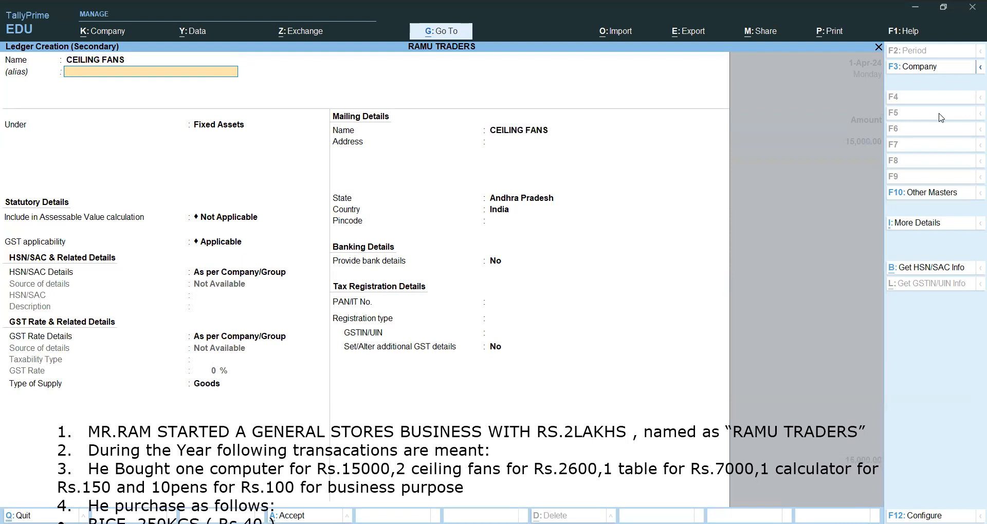
key("Return")
key("ctrl+a")
key("Return")
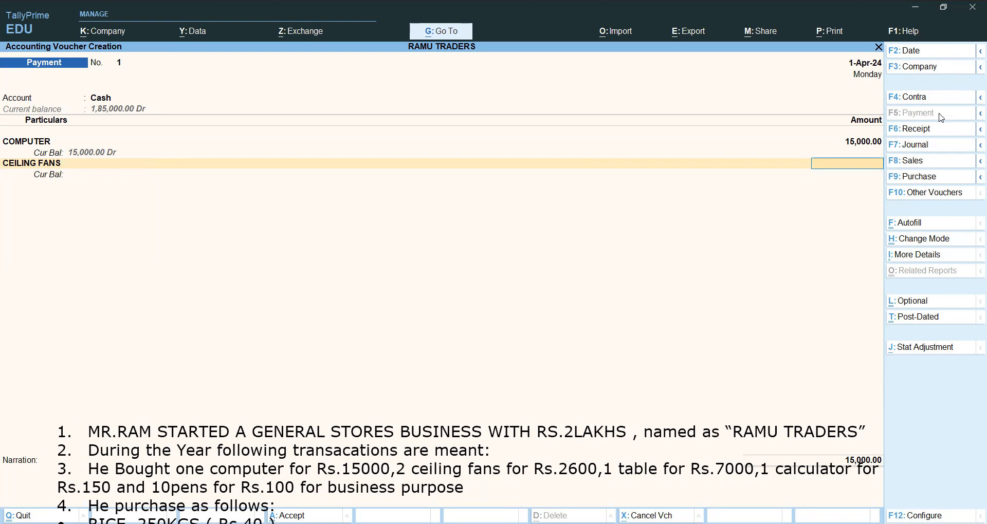
type("2600")
key("Return")
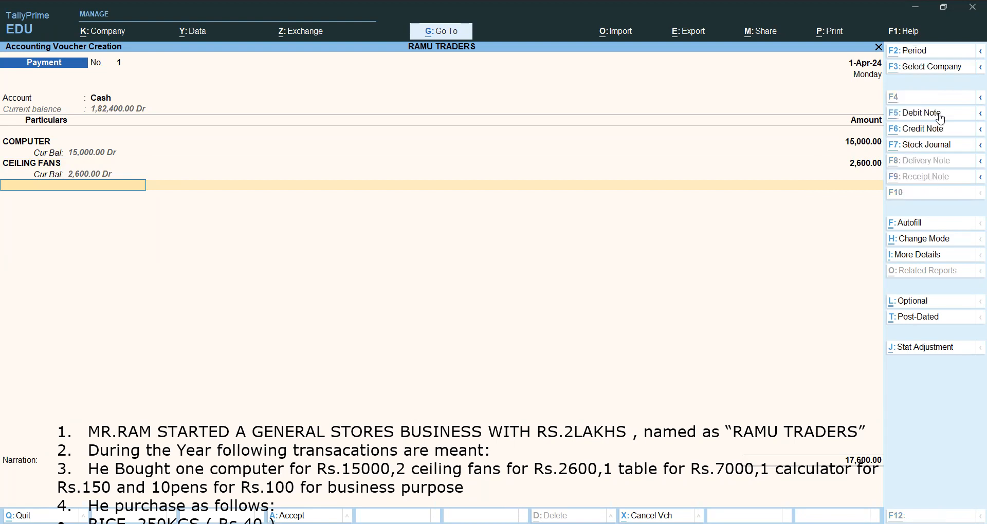
Create the ledger TABLE under Fixed Assets as the third particulars line of the payment voucher.
key("alt+c")
type("TABLE")
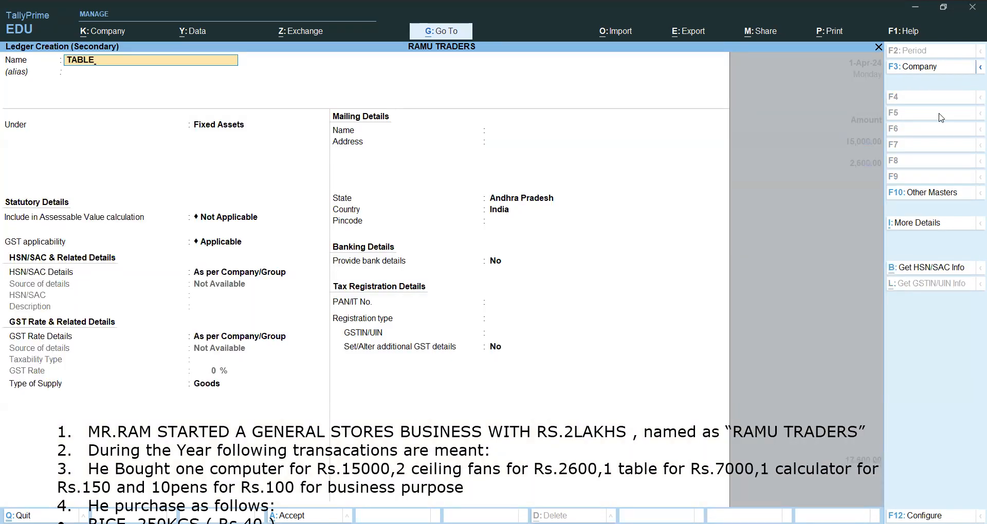
key("Return")
key("Return")
key("ctrl+a")
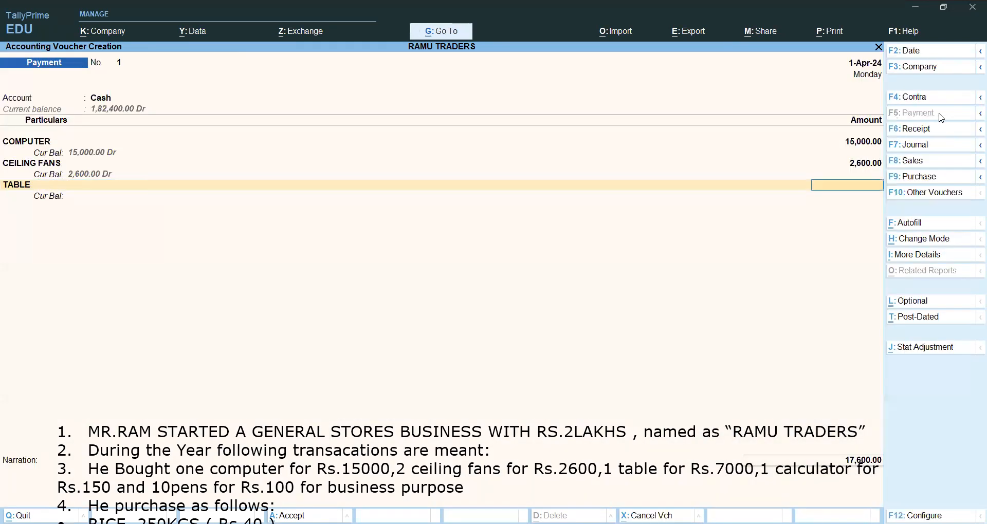
Set the TABLE amount to 7000 and add a new ledger CALCULATOR under Direct Expenses for 150 to the payment voucher.
type("7000")
key("Return")
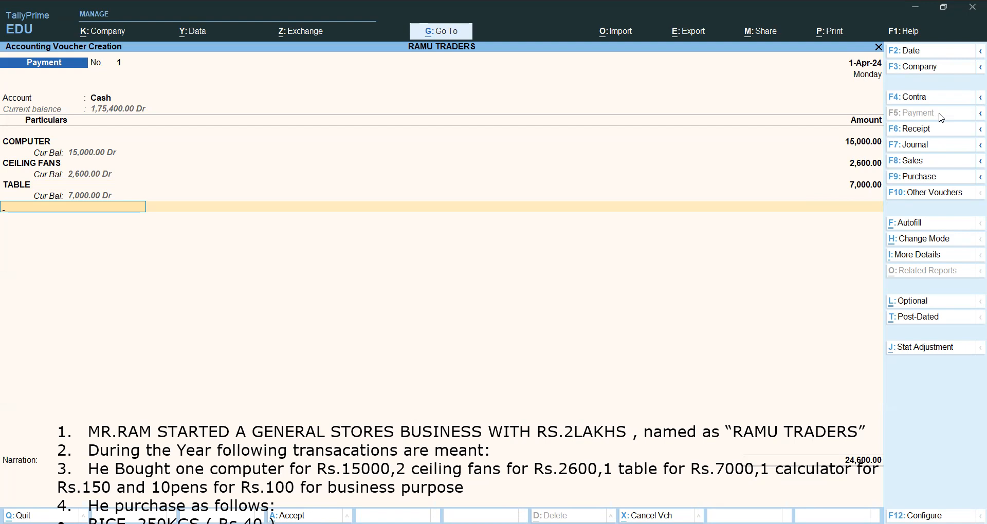
key("alt+c")
type("CA")
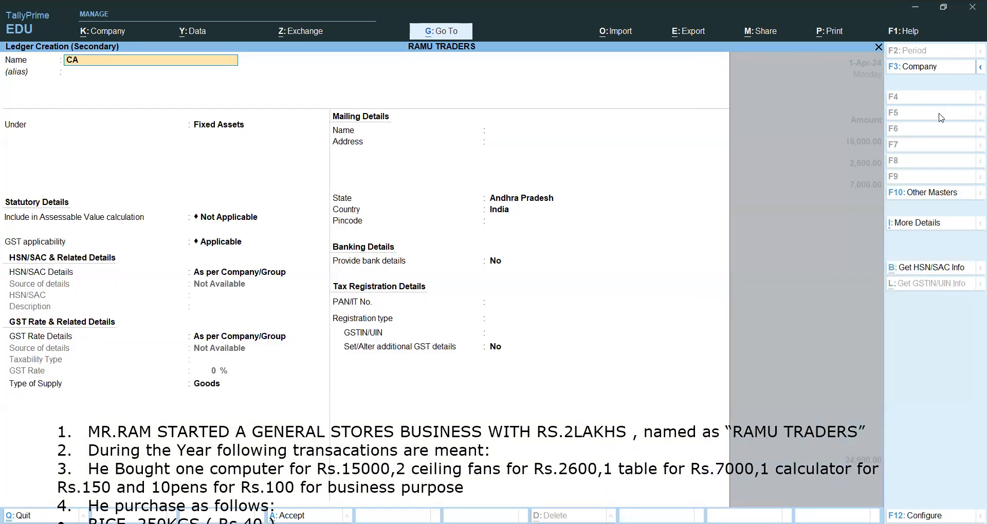
type("LCULATOR")
key("Return")
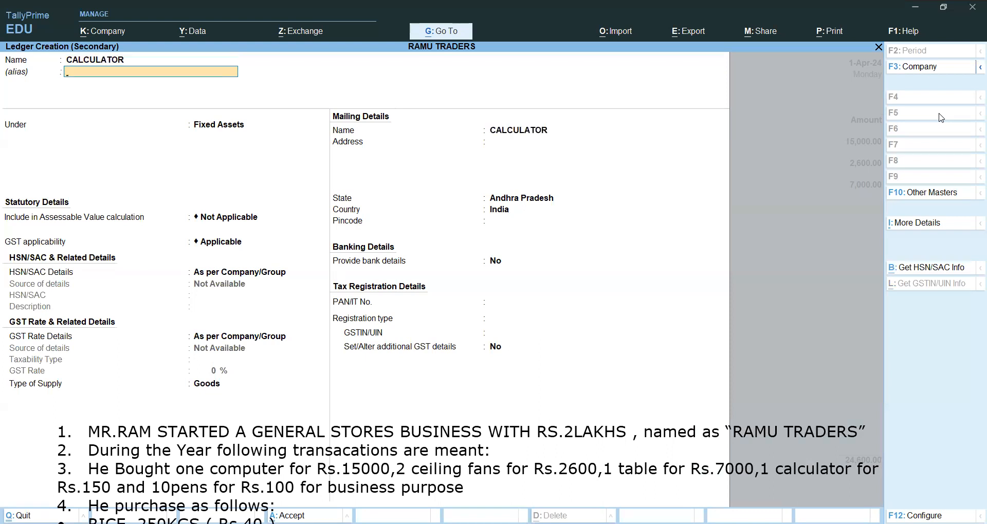
key("Return")
type("D")
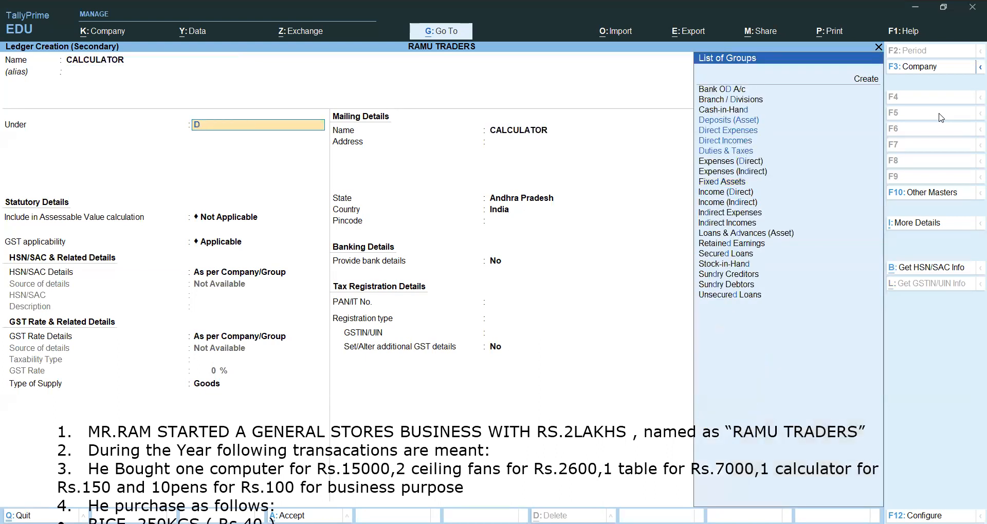
key("Down")
key("Return")
key("ctrl+a")
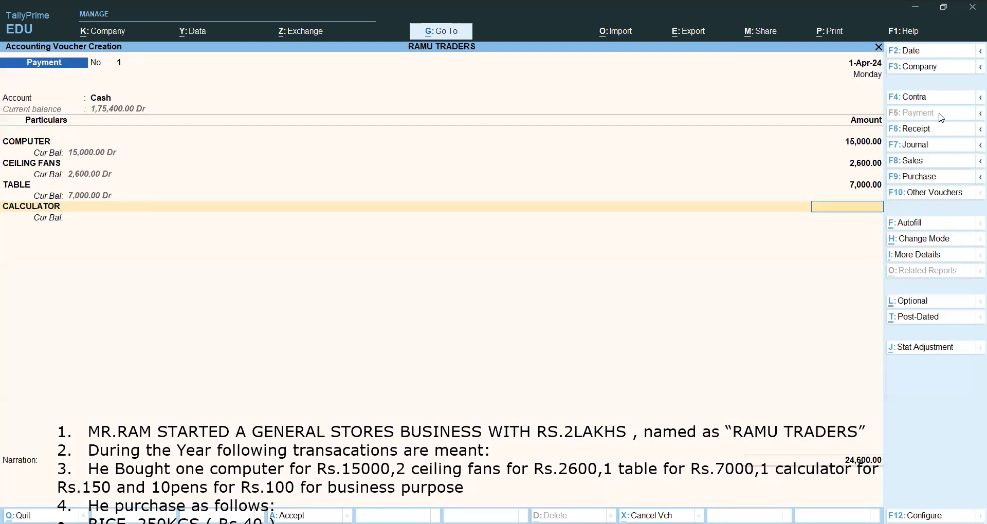
type("150")
key("Return")
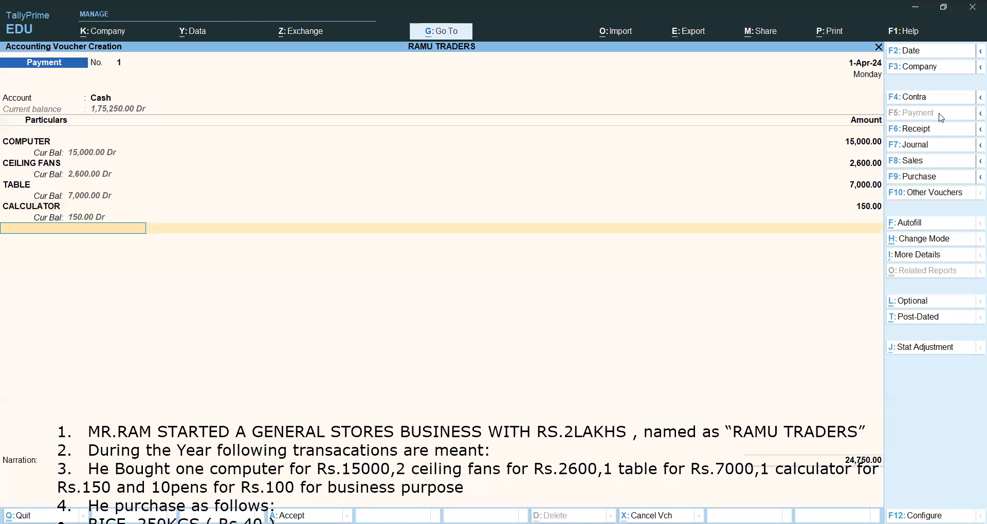
Add a new ledger PENS under Direct Expenses for 100 and save the payment voucher.
key("alt+c")
type("PENS")
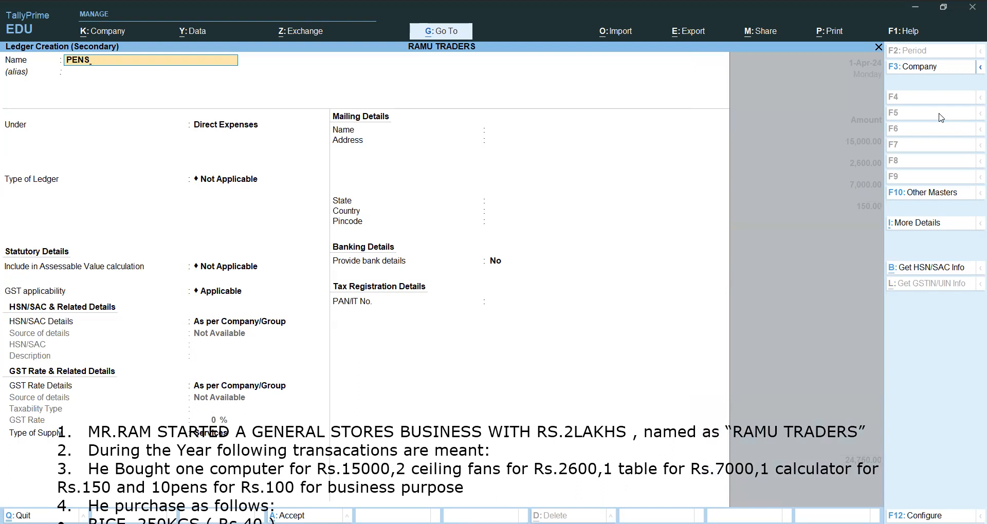
key("Return")
key("Return")
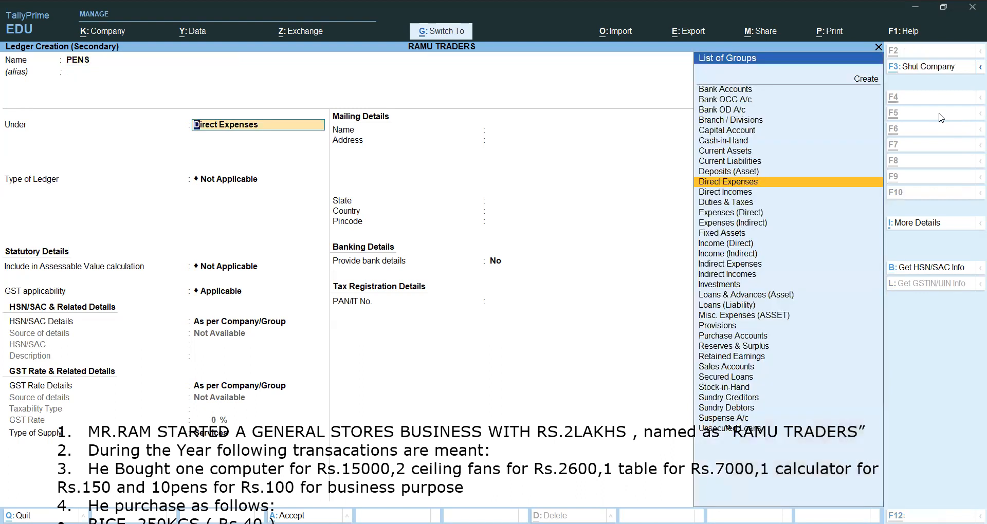
key("ctrl+a")
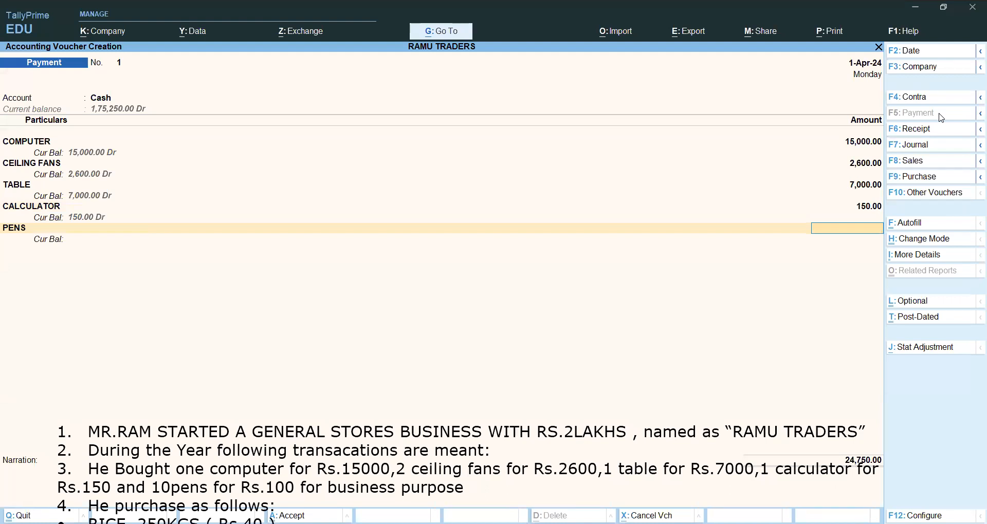
type("00")
key("ctrl+a")
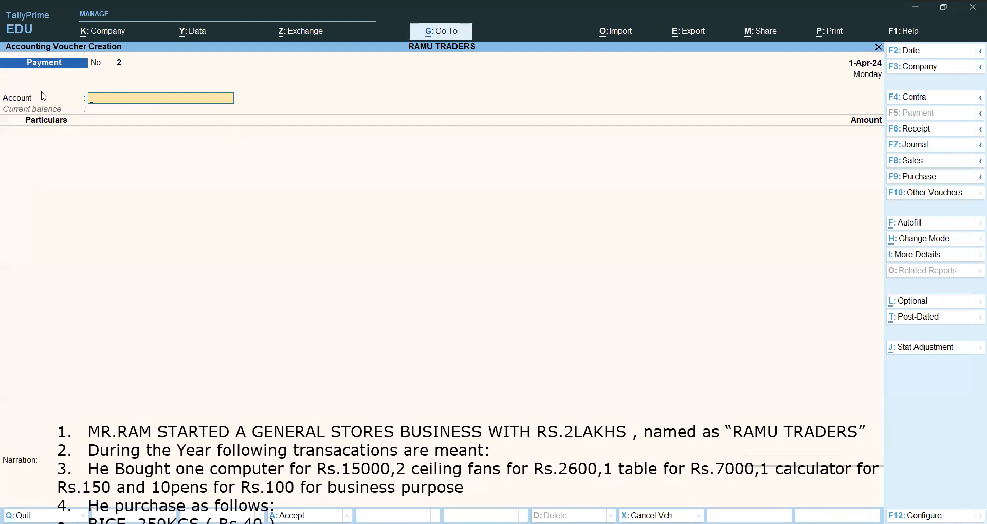
Delete the completed items 1 to 3 from the exercise text overlay and reposition it over the lower part of the voucher.
left_click(234, 455)
left_click(232, 451)
left_click_drag(201, 416, 214, 278)
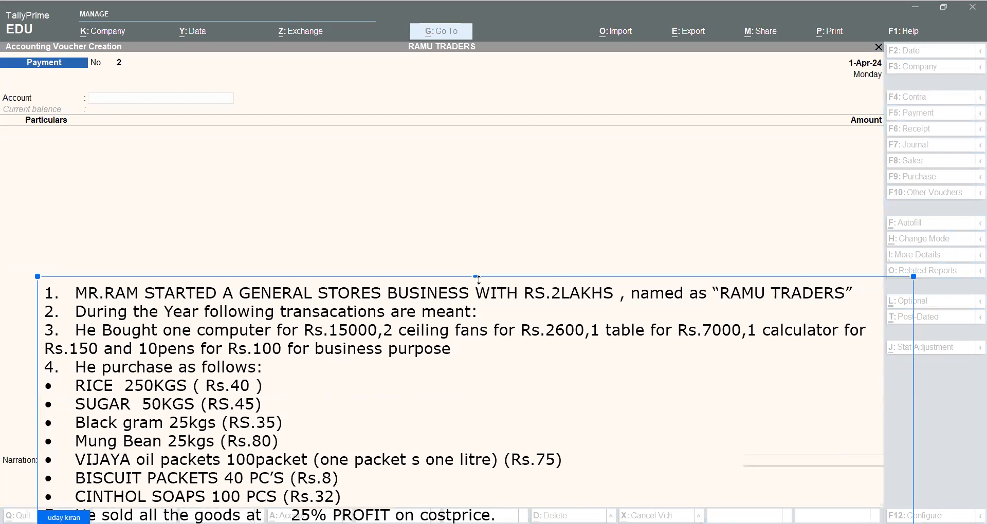
left_click_drag(452, 351, 43, 303)
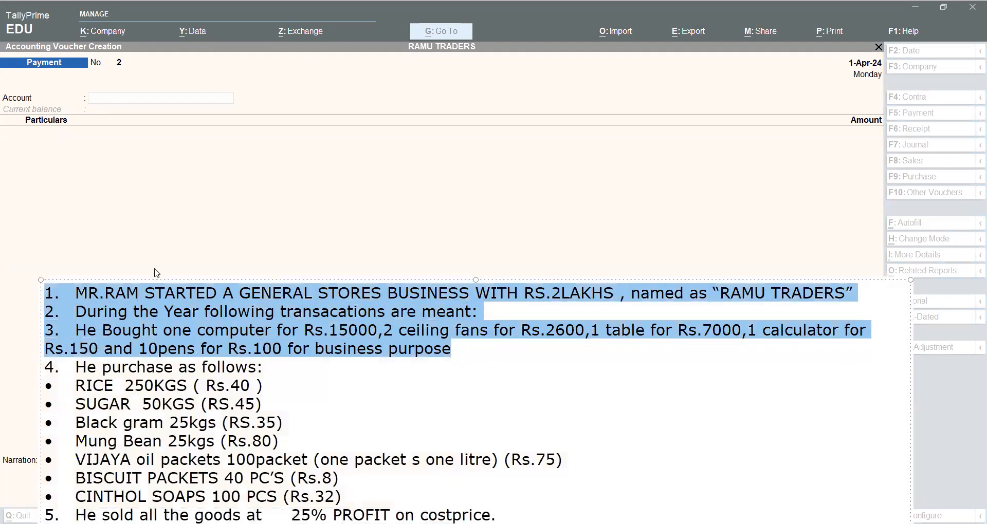
key("BackSpace")
left_click(187, 233)
left_click_drag(159, 355, 203, 430)
left_click(5, 50)
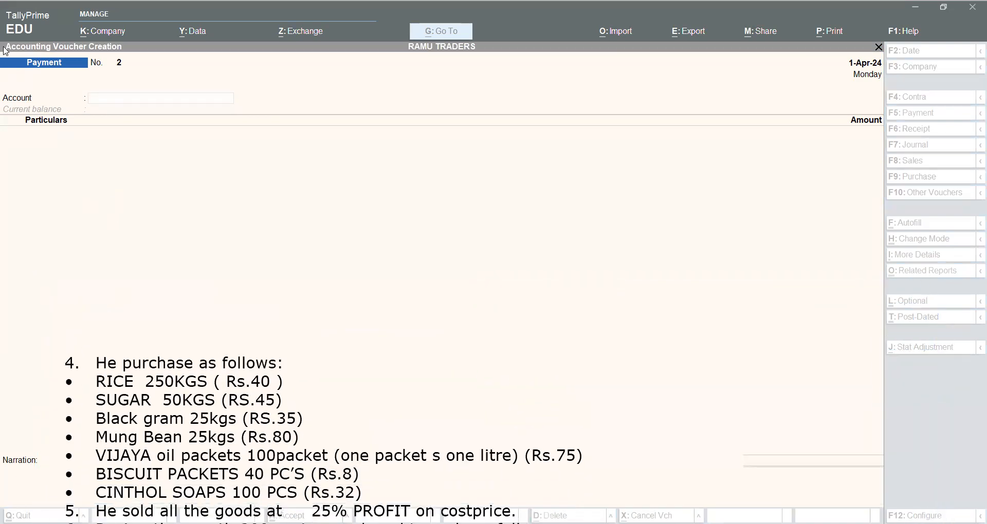
left_click(245, 523)
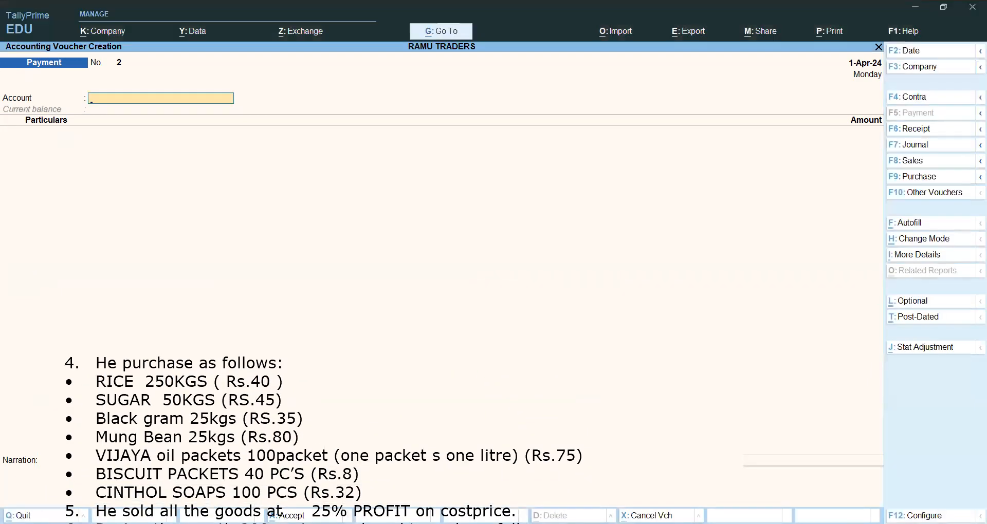
left_click(246, 464)
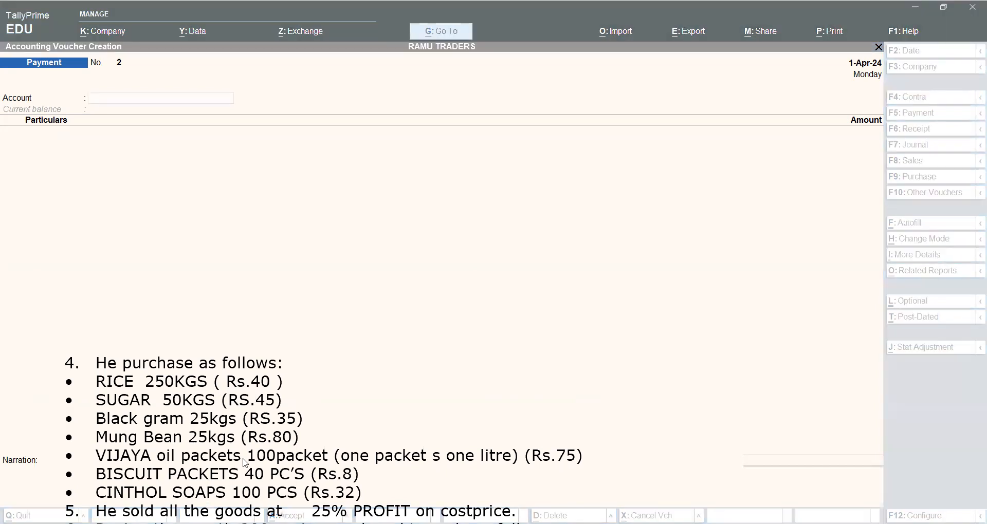
left_click(378, 308)
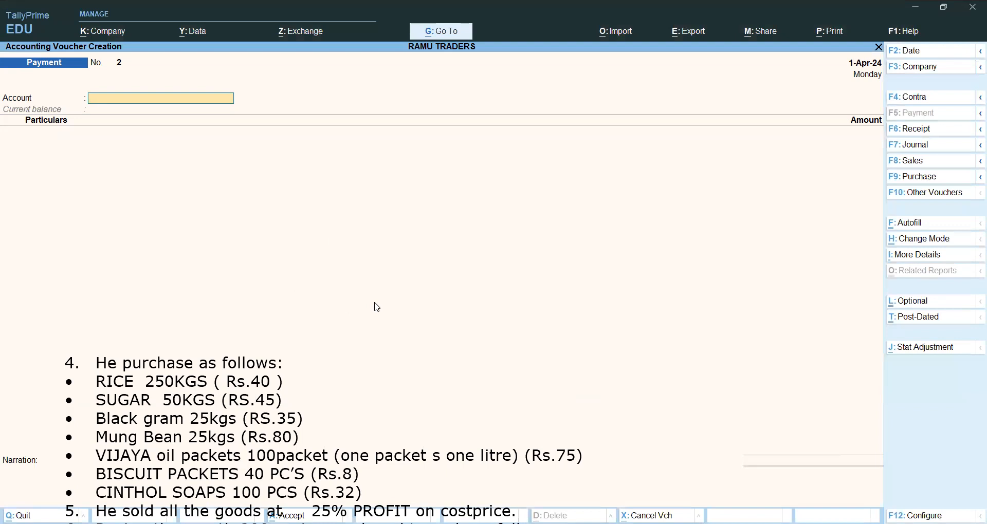
Quit the empty payment voucher and open master creation at the inventory master Unit.
key("Escape")
key("y")
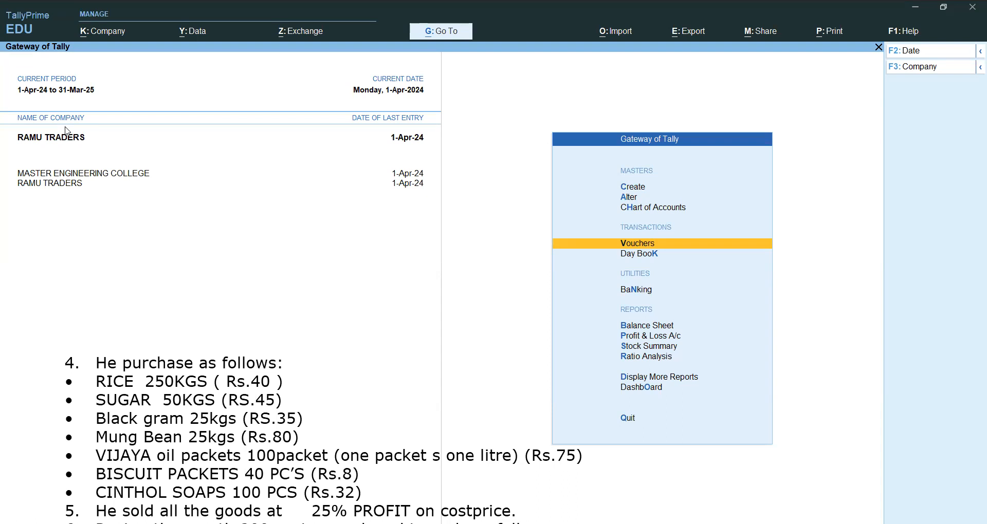
key("Up")
key("Up")
key("Up")
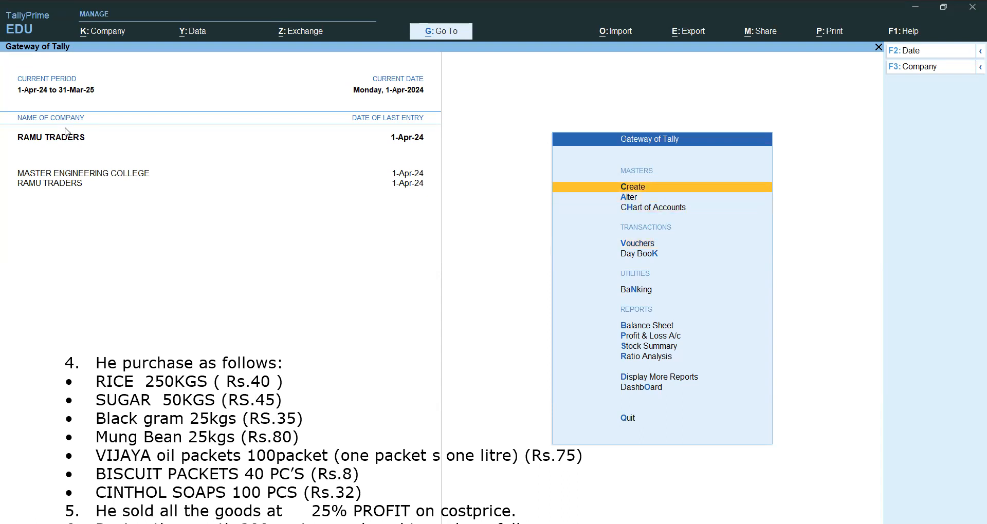
key("Return")
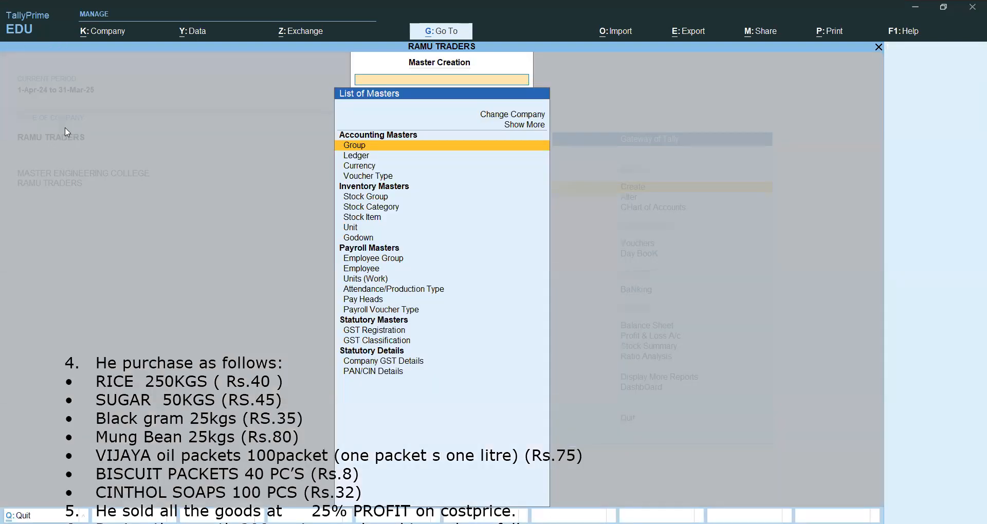
key("Down")
key("Down")
key("Down")
key("Down")
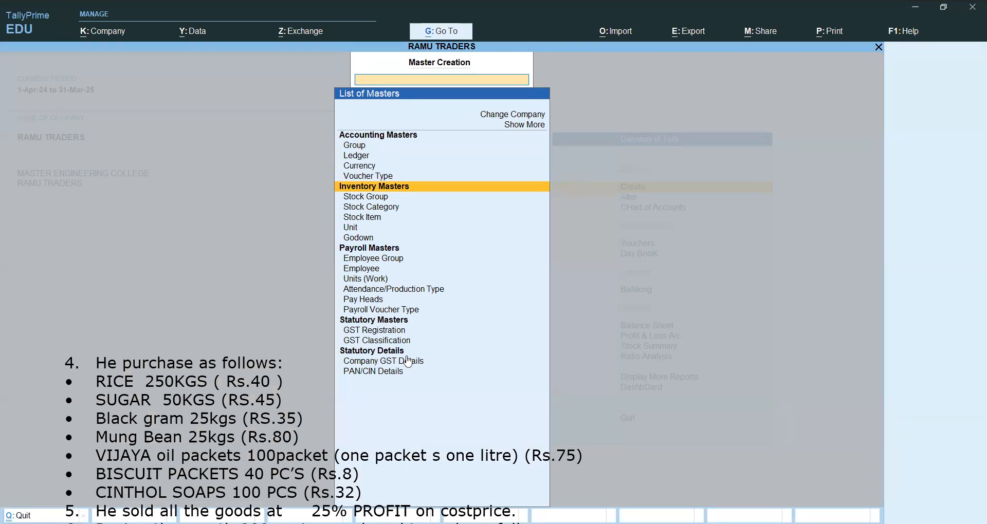
key("Down")
key("Down")
key("Down")
key("Down")
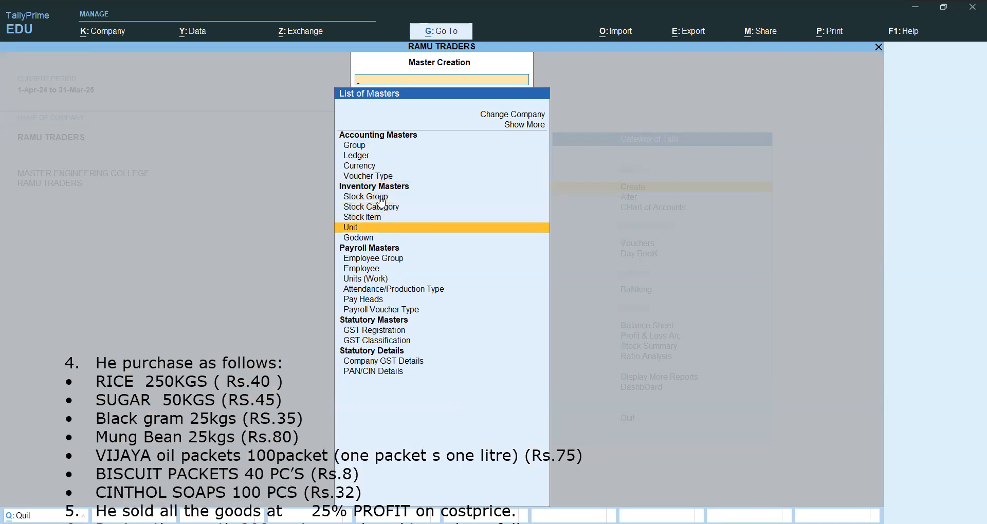
key("Down")
key("Up")
key("Up")
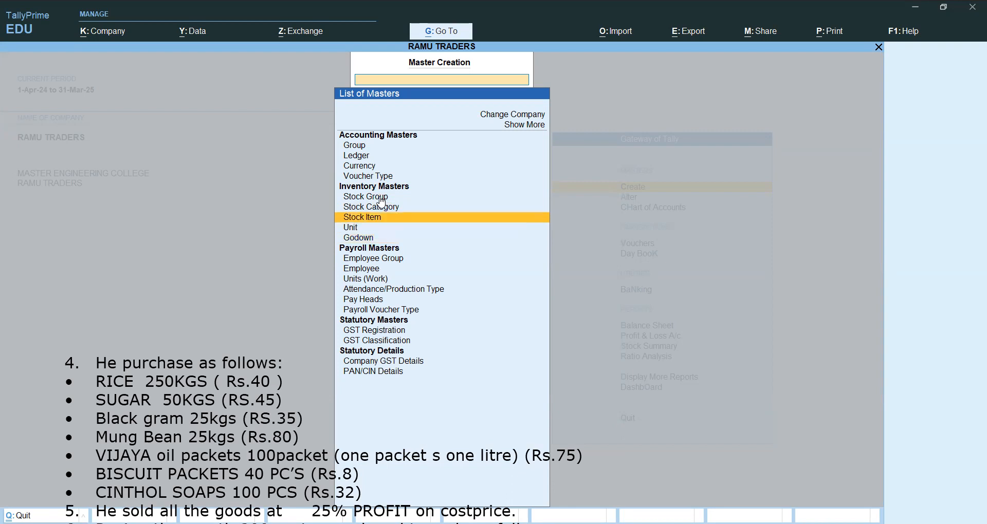
key("Up")
key("Up")
key("Down")
key("Down")
key("Down")
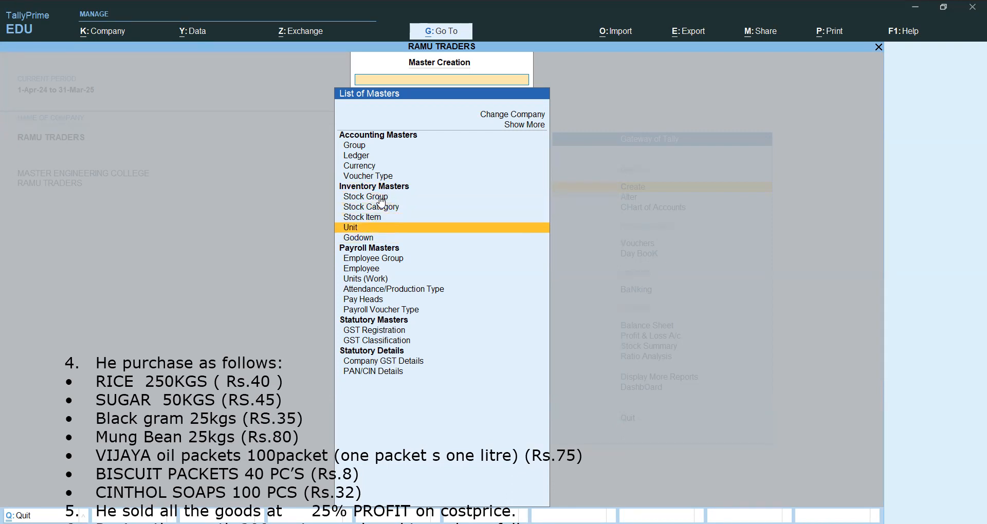
key("Up")
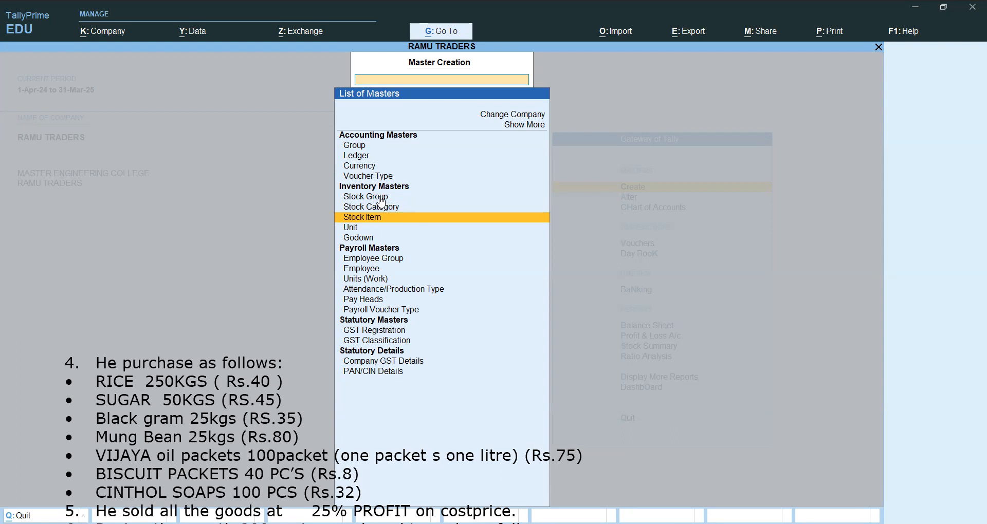
key("Down")
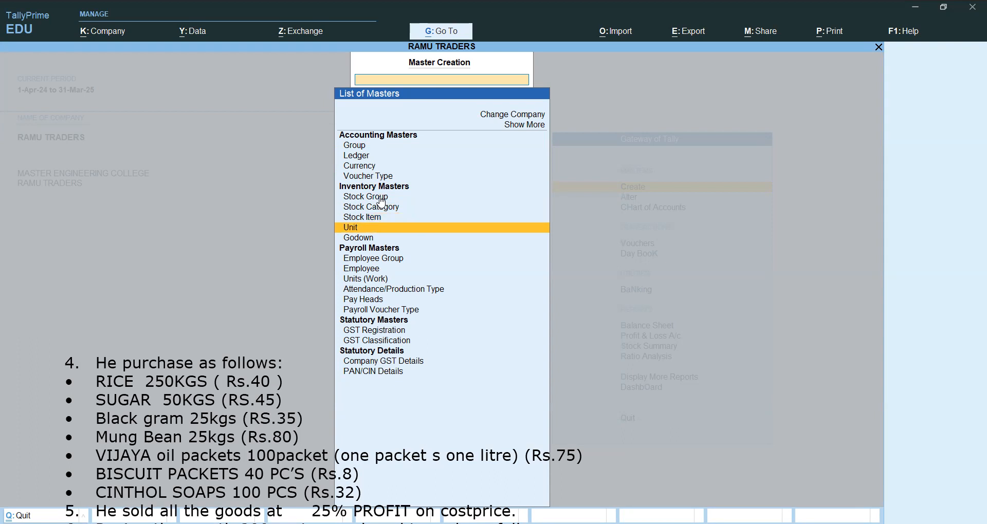
Create the simple unit KGS with formal name KILOGRAM, quantity code KGS-KILOGRAMS and 0 decimal places.
key("Return")
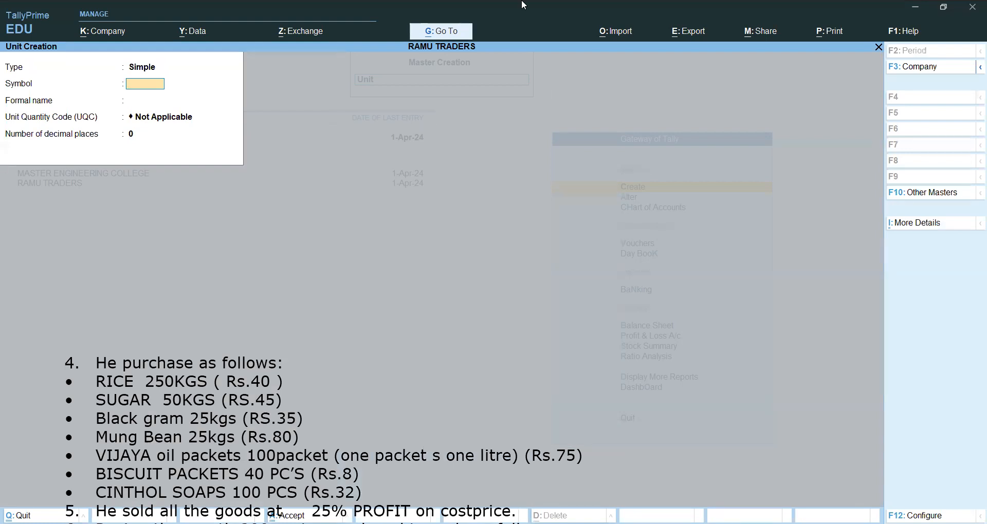
type("KGS")
key("Return")
type("KILOGRAM")
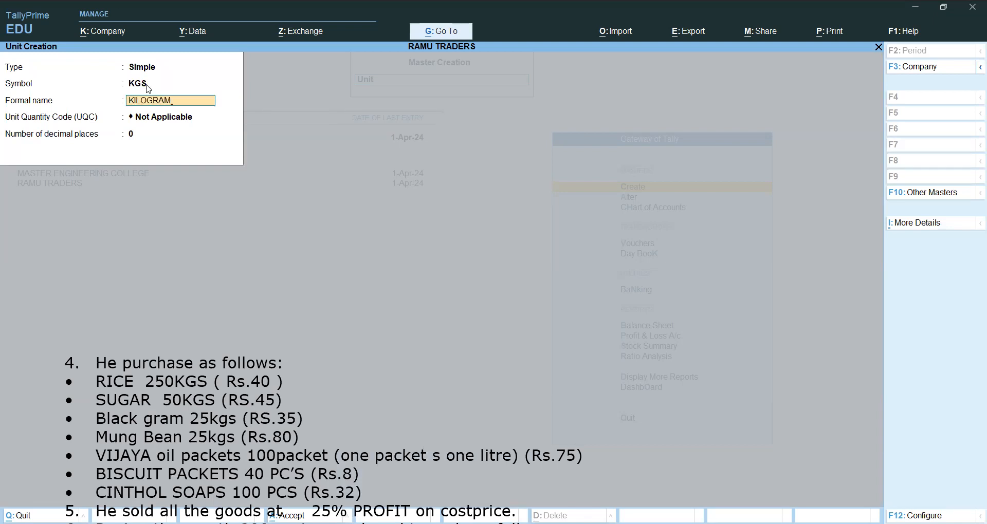
key("Return")
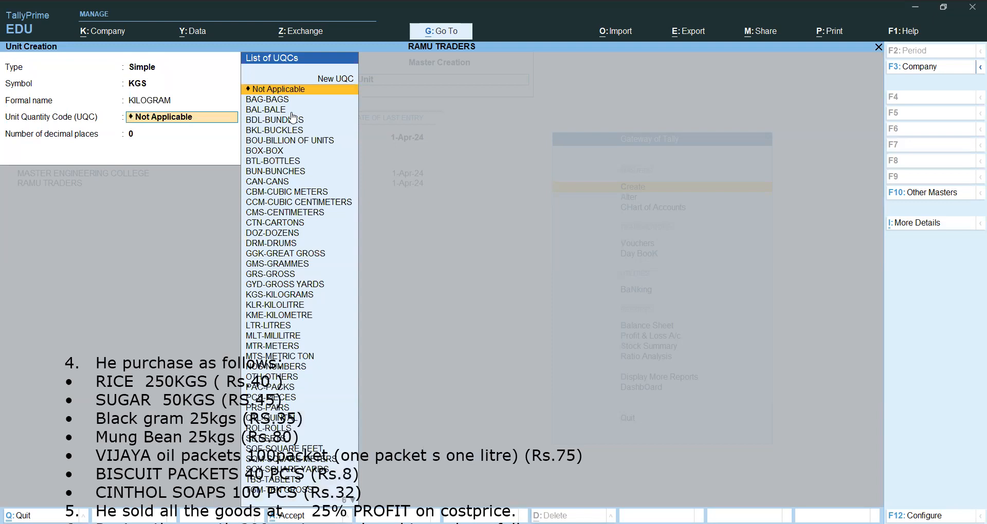
key("Down")
key("Down")
key("Down")
key("Down")
key("Down")
key("Down")
key("Down")
key("Down")
key("Down")
key("Down")
key("Down")
key("Down")
key("Down")
key("Down")
key("Down")
key("Down")
key("Down")
key("Down")
key("Down")
key("Down")
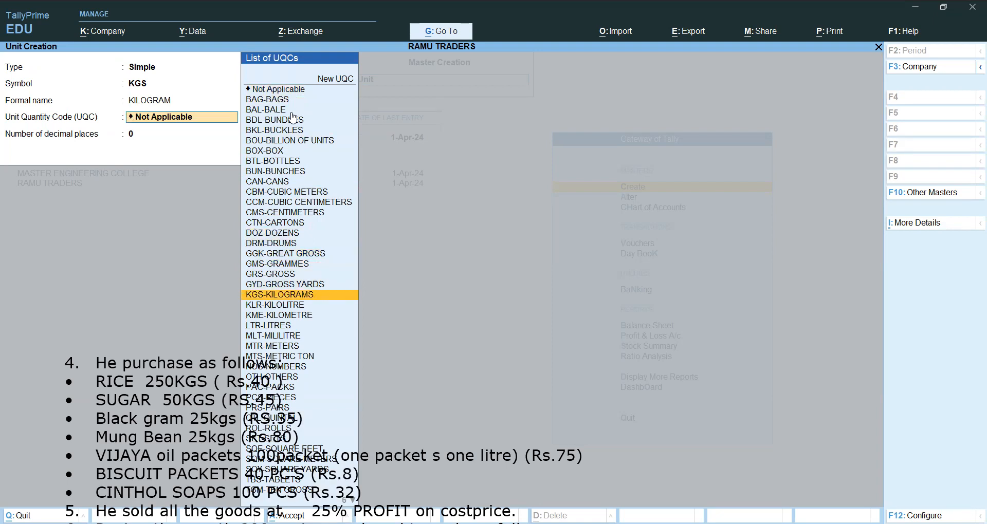
key("Return")
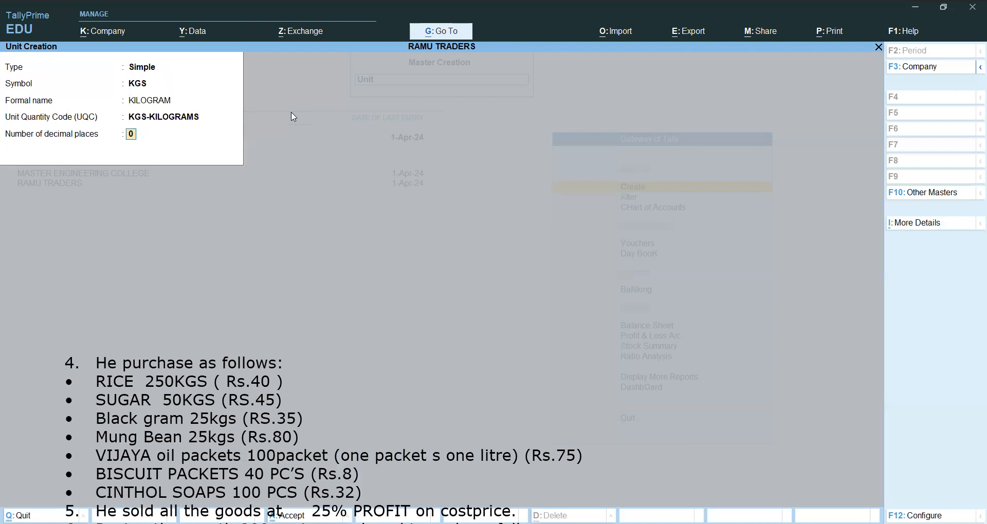
key("Return")
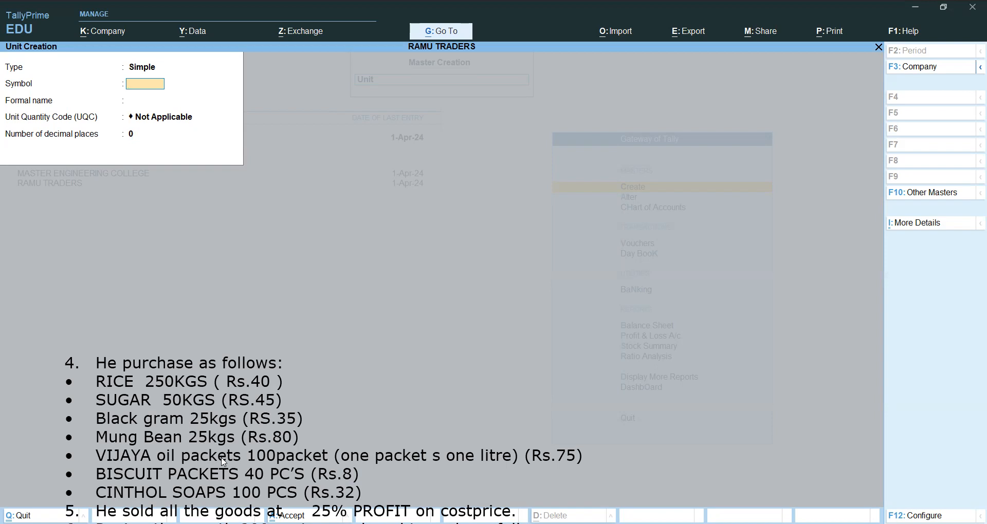
Create the simple unit PCS with formal name PIECES and quantity code PCS-PIECES, and leave unit creation.
type("PCS")
key("Return")
type("PIECES")
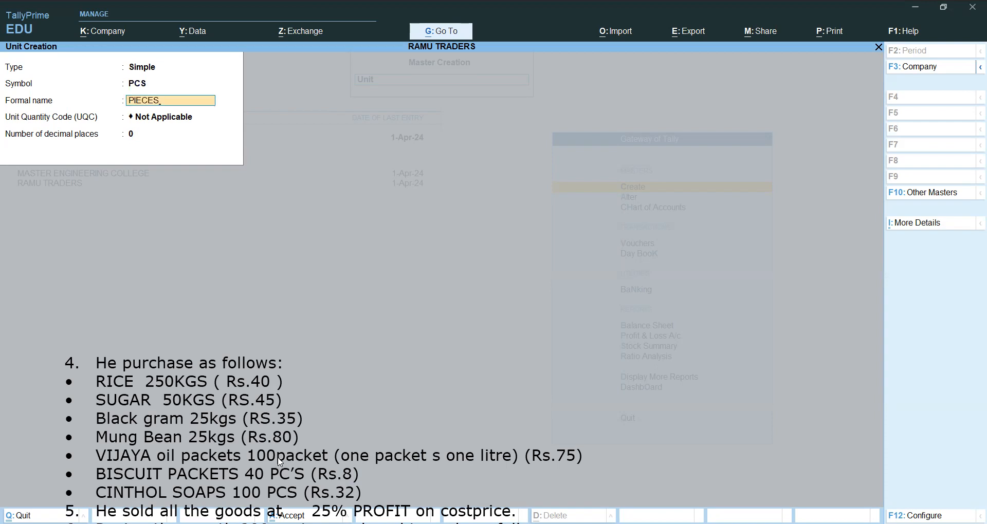
key("Return")
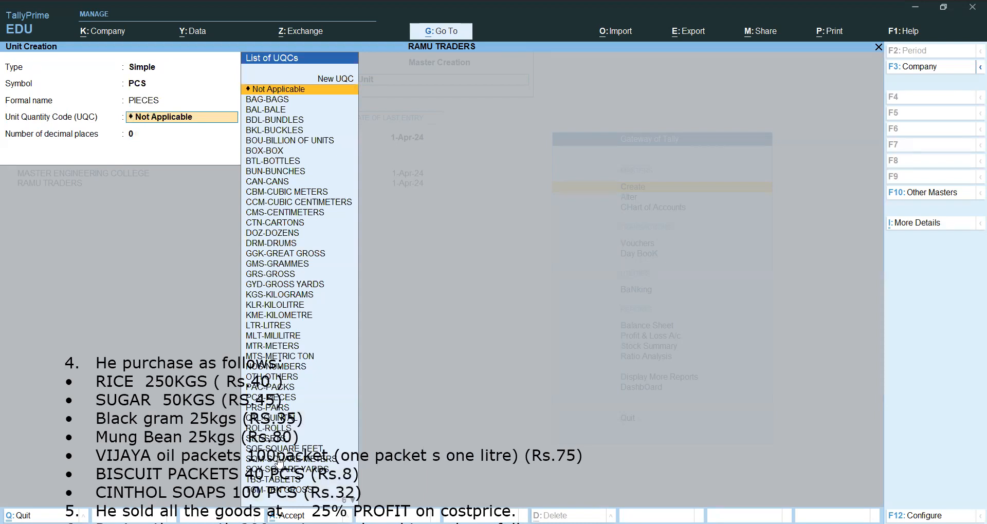
key("Down")
key("Down")
key("Down")
key("Down")
key("Down")
key("Down")
key("Down")
key("Down")
key("Down")
key("Down")
key("Down")
key("Down")
key("Down")
key("Down")
key("Down")
key("Down")
key("Down")
key("Down")
key("Down")
key("Down")
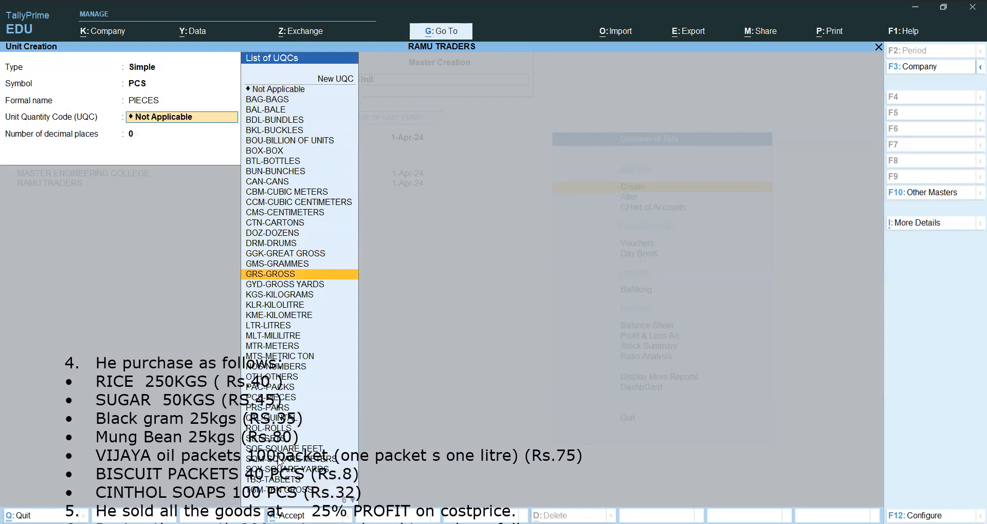
key("Down")
key("Down")
key("Down")
key("Down")
key("Down")
key("Down")
key("Down")
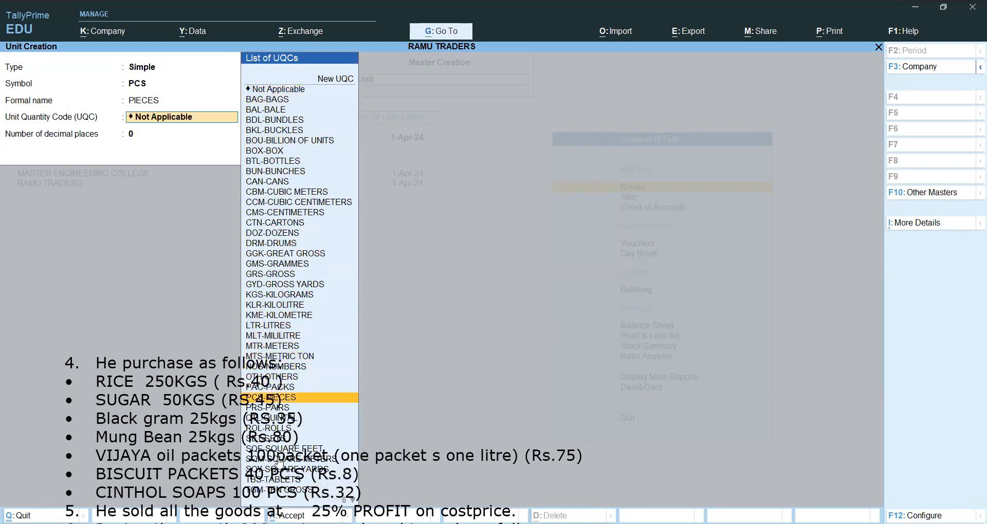
key("Return")
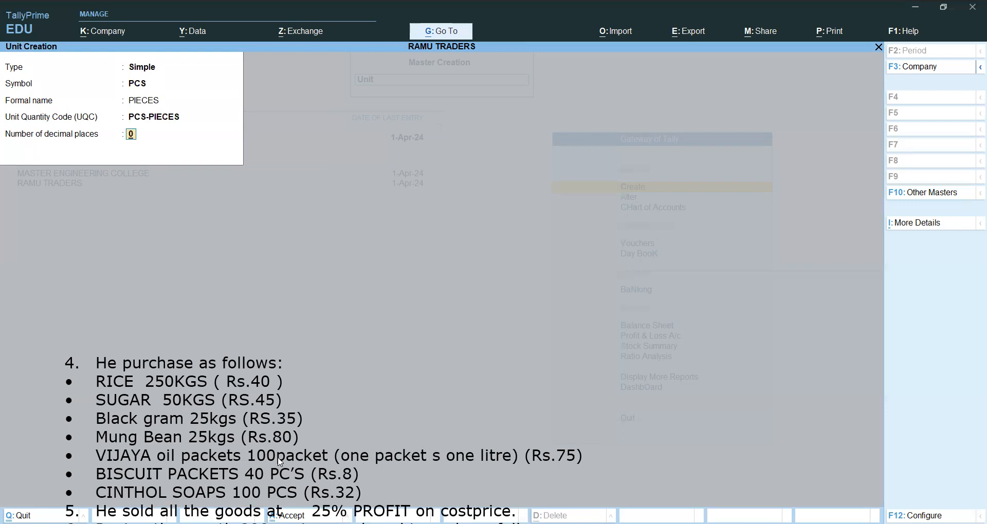
key("ctrl+a")
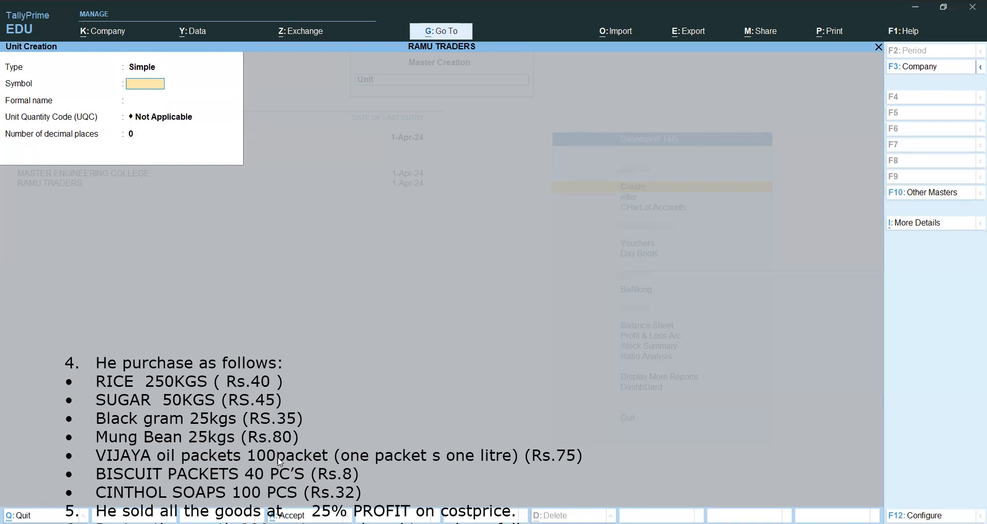
key("Escape")
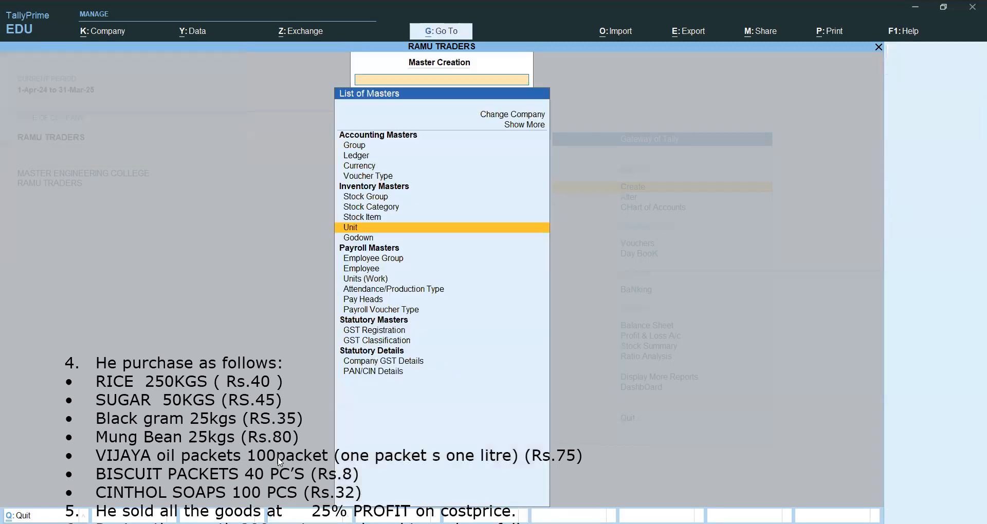
Open stock item creation and create the item RICE under Primary with unit KGS.
key("Up")
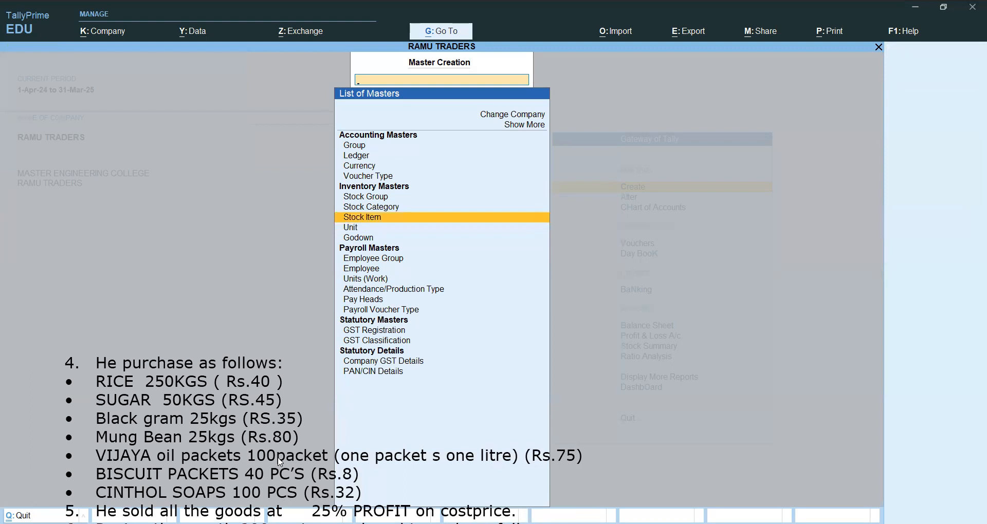
key("Return")
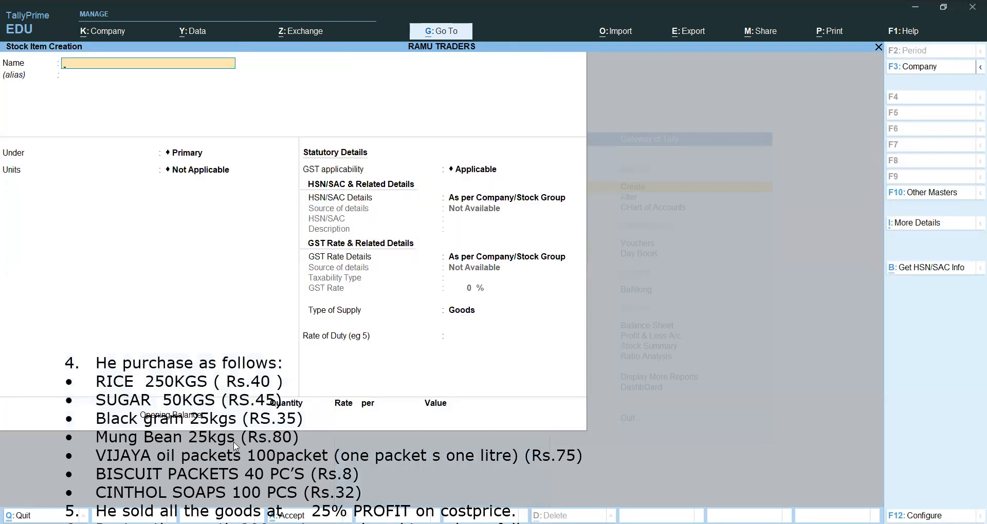
type("RICE")
key("Return")
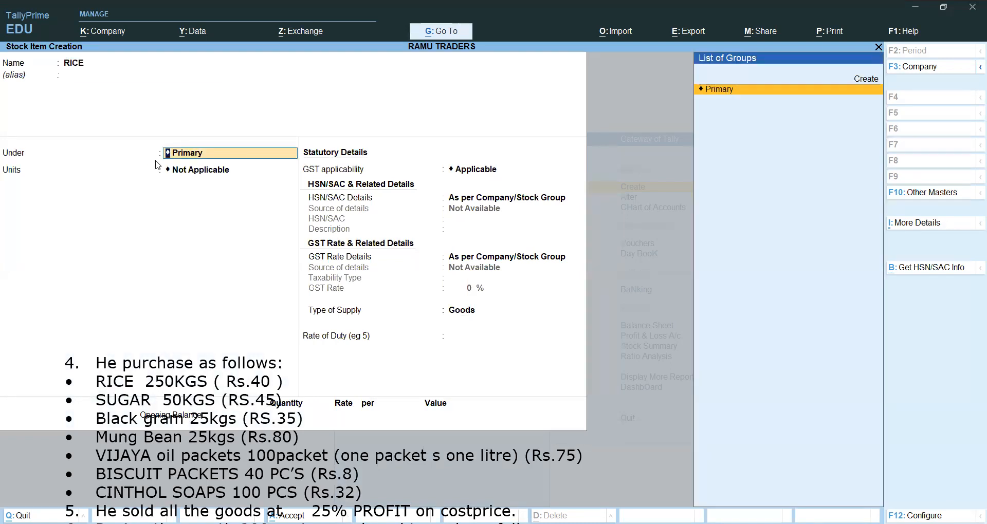
left_click(727, 98)
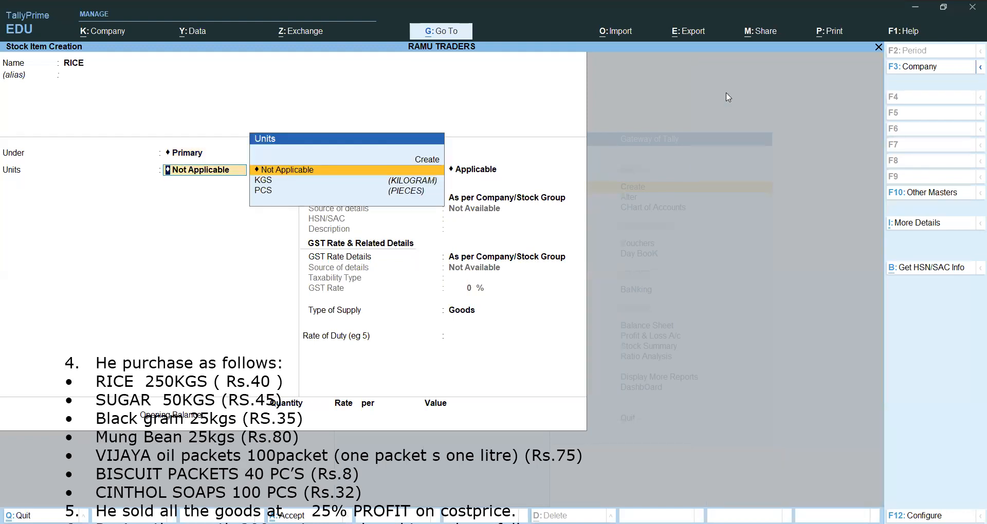
key("Down")
key("Down")
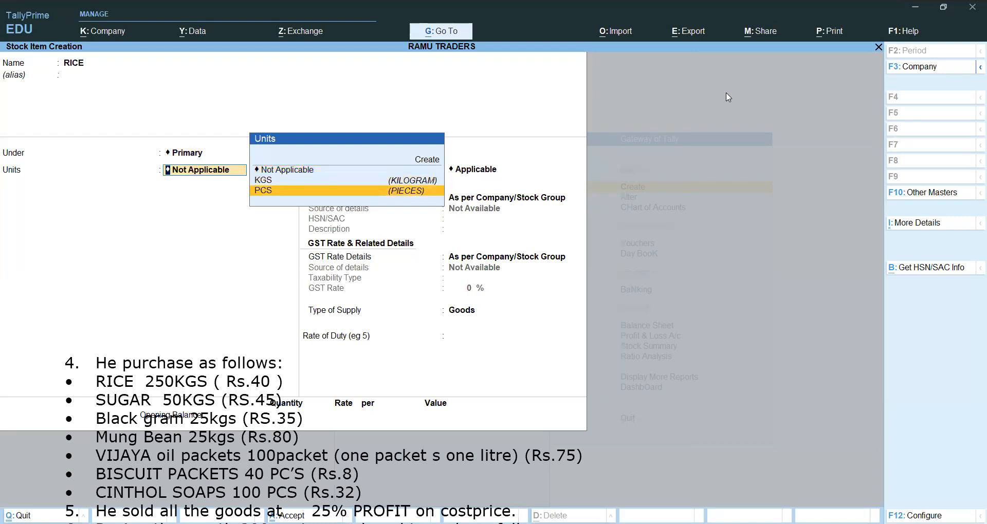
key("Up")
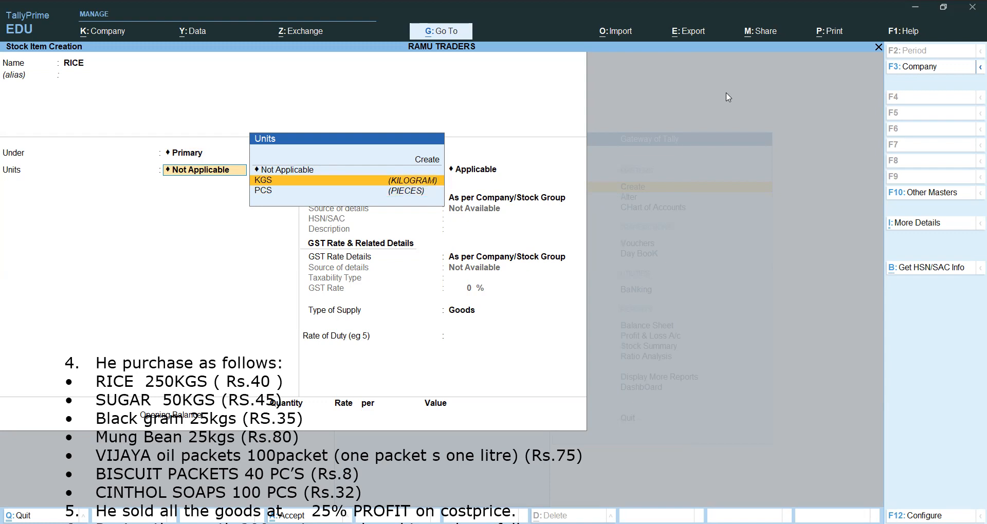
key("Return")
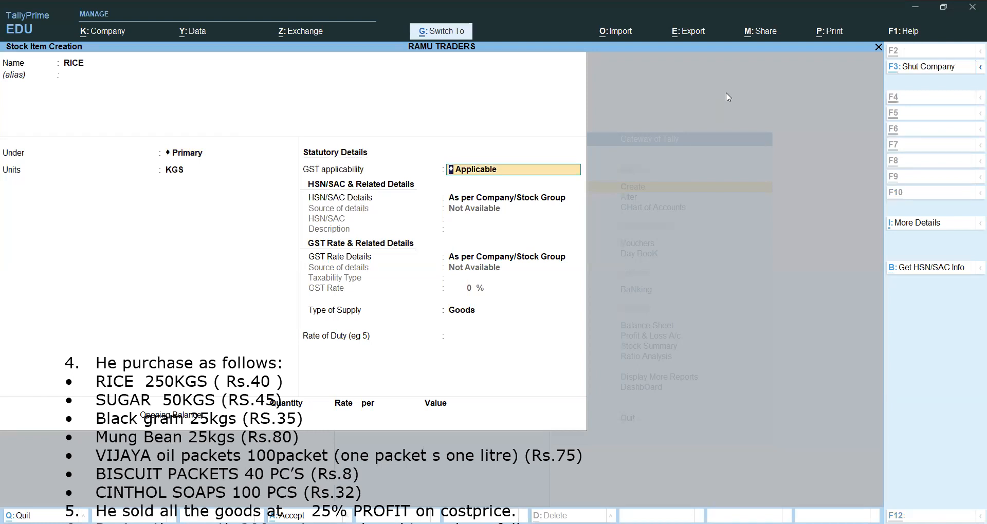
key("ctrl+a")
Create the stock item SUGAR under Primary with unit KGS.
type("SUGAR")
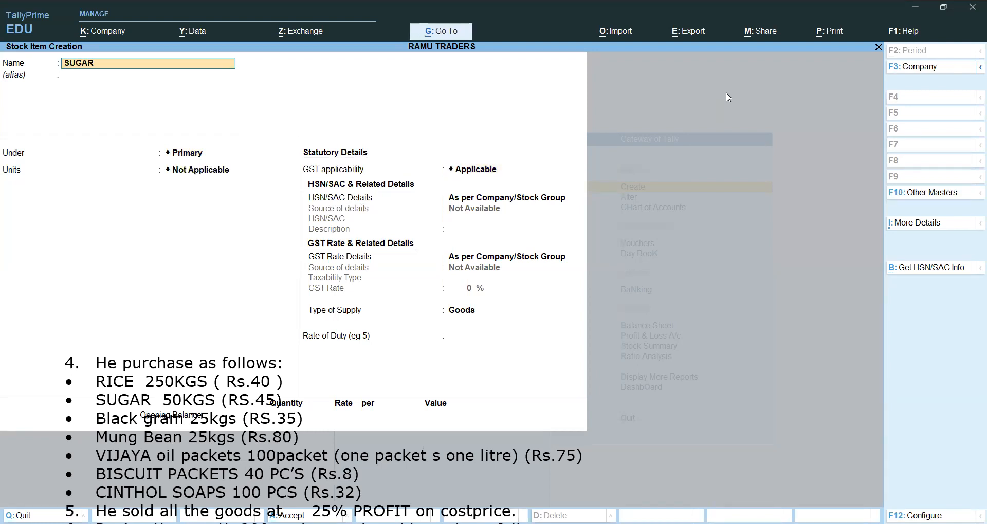
key("Return")
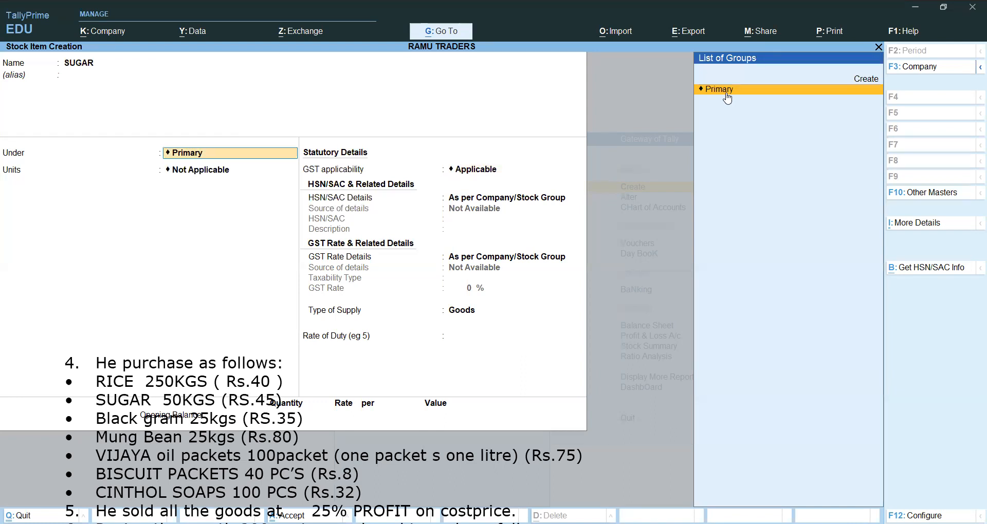
left_click(727, 95)
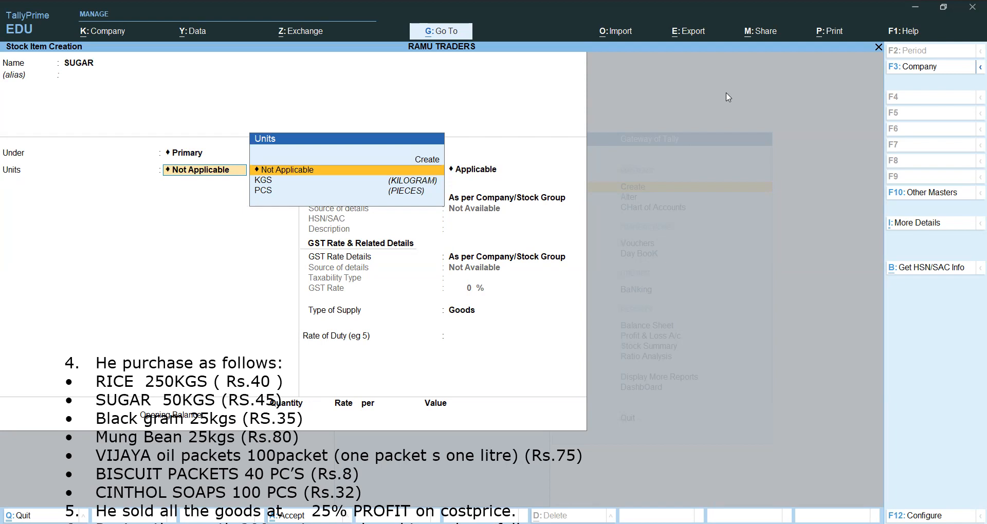
key("Down")
key("Return")
key("ctrl+a")
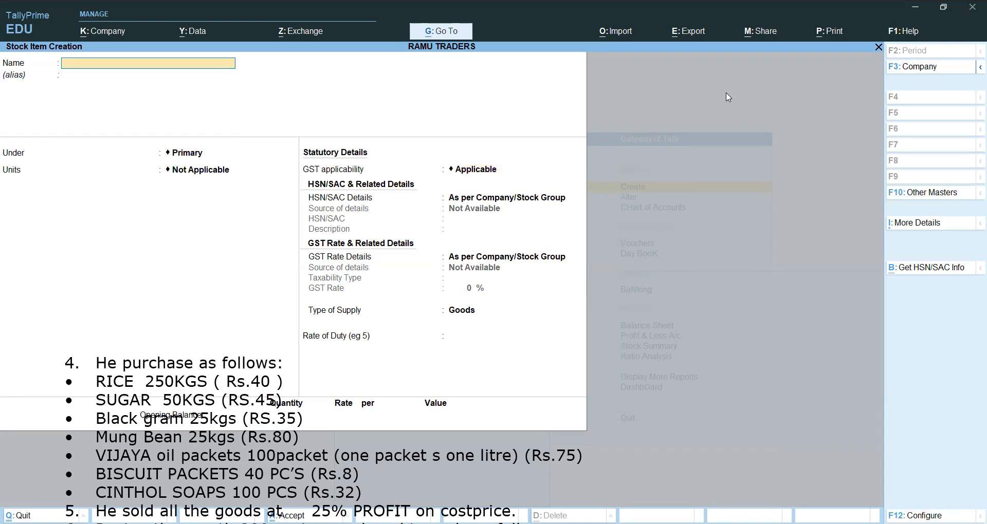
Create the stock item BLACK GRAM under Primary with unit KGS.
type("BLACK GRAM")
key("Return")
key("Return")
key("Return")
key("Down")
key("Return")
key("ctrl+a")
Create the stock item MUNG BEAN under Primary with unit KGS.
type("MUNG BEAN")
key("Return")
key("Return")
key("Return")
key("Return")
key("BackSpace")
key("Down")
key("Return")
key("ctrl+a")
Create the stock item OIL PACKETS (VIJAYA) under Primary with unit PCS.
type("OIL PACKETS (VIJAYAW")
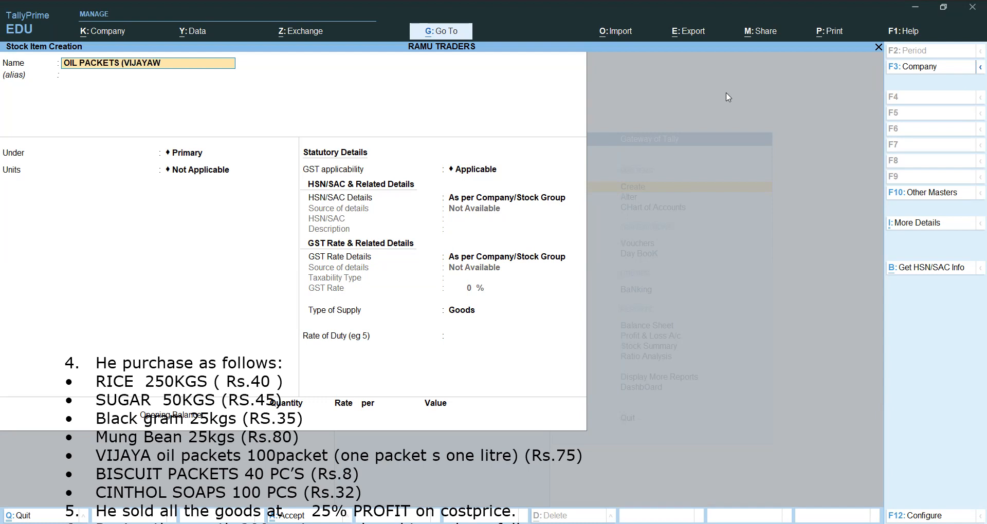
key("BackSpace")
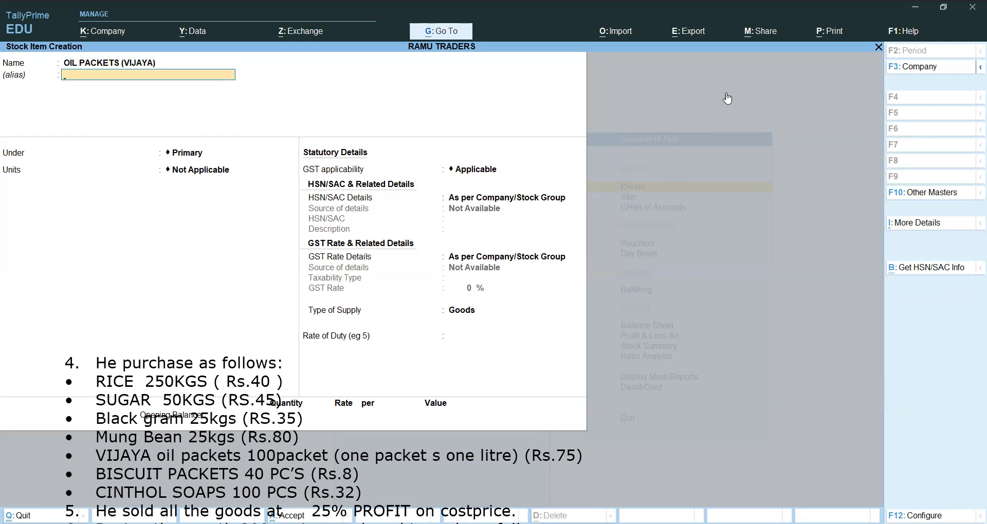
key("Return")
key("Return")
key("Down")
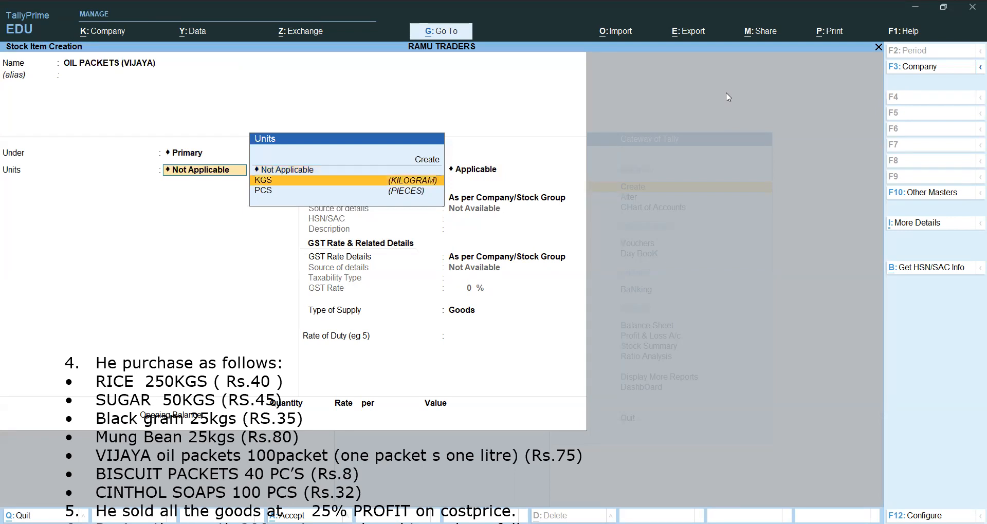
key("Return")
key("BackSpace")
key("Down")
Create the stock item BISCUIT PACKETS under Primary with unit PCS.
key("Return")
key("ctrl+a")
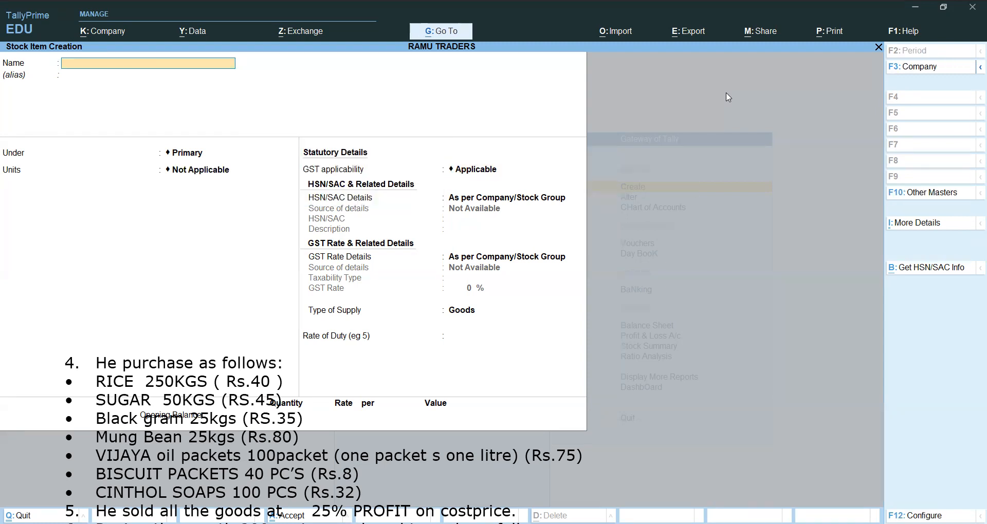
type("BISCUIT PACKETS")
key("Return")
key("Return")
key("Return")
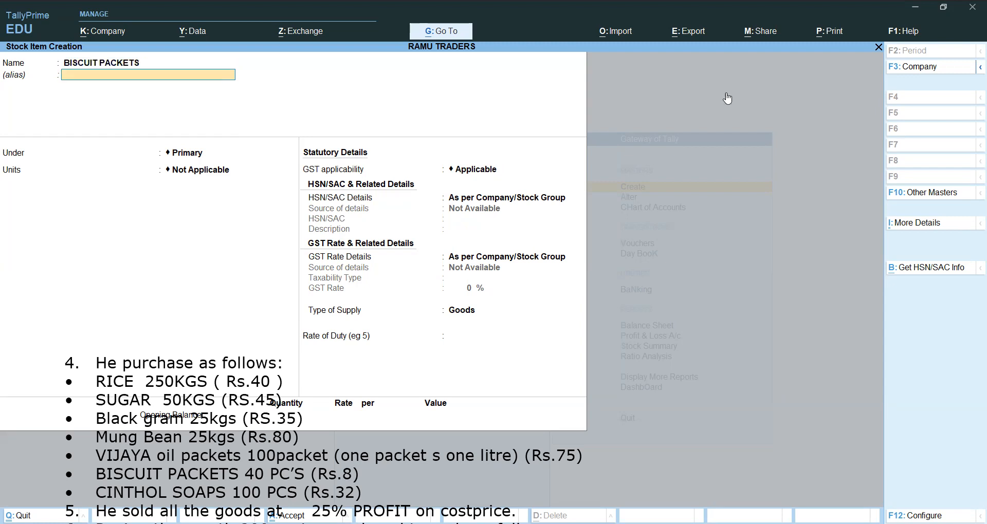
type("k")
key("Return")
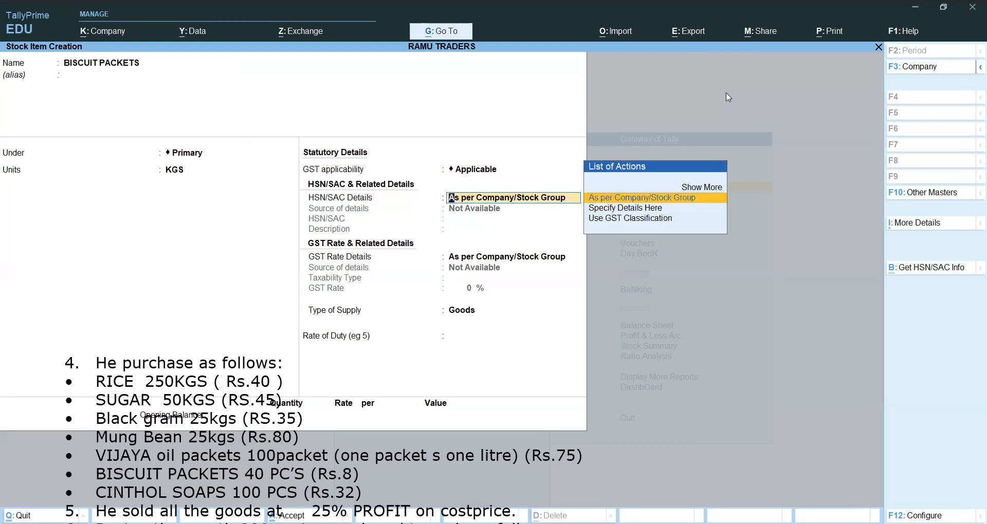
key("BackSpace")
key("BackSpace")
key("Down")
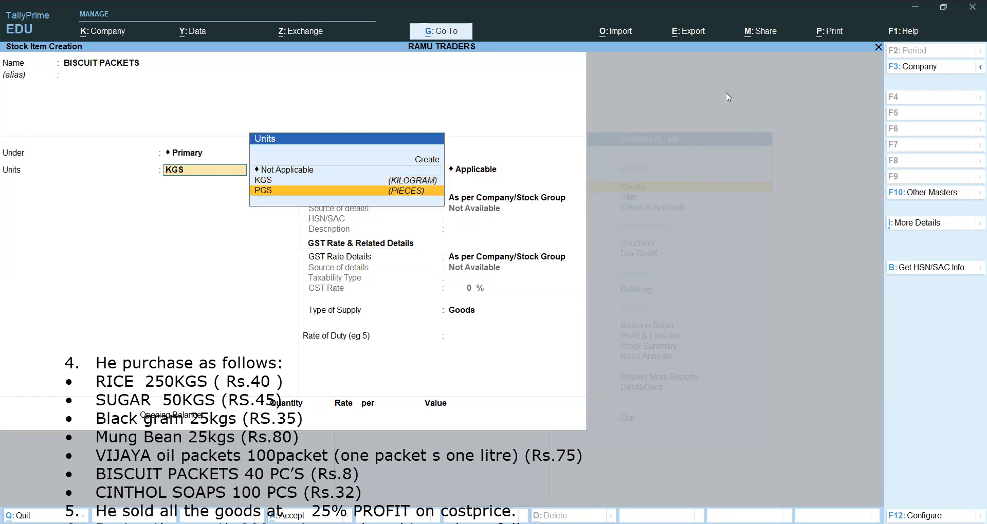
key("Return")
key("ctrl+a")
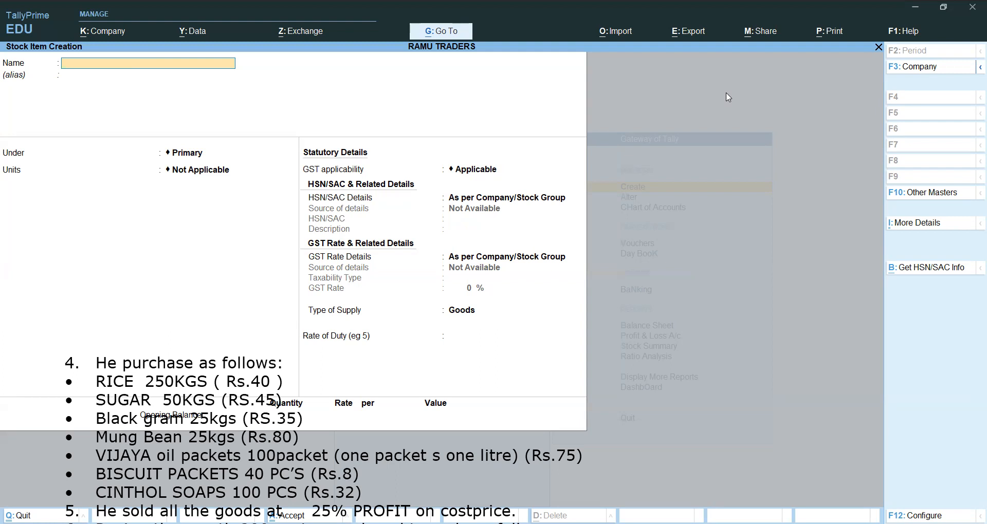
Create the stock item SOAPS (CINTHOL) under Primary and return to the Gateway of Tally.
type("SOPA")
key("BackSpace")
key("BackSpace")
type("APS 9CINTHO")
key("BackSpace")
key("BackSpace")
key("BackSpace")
key("BackSpace")
key("BackSpace")
key("BackSpace")
key("BackSpace")
key("BackSpace")
key("BackSpace")
type("(CINTHO")
key("Return")
key("Return")
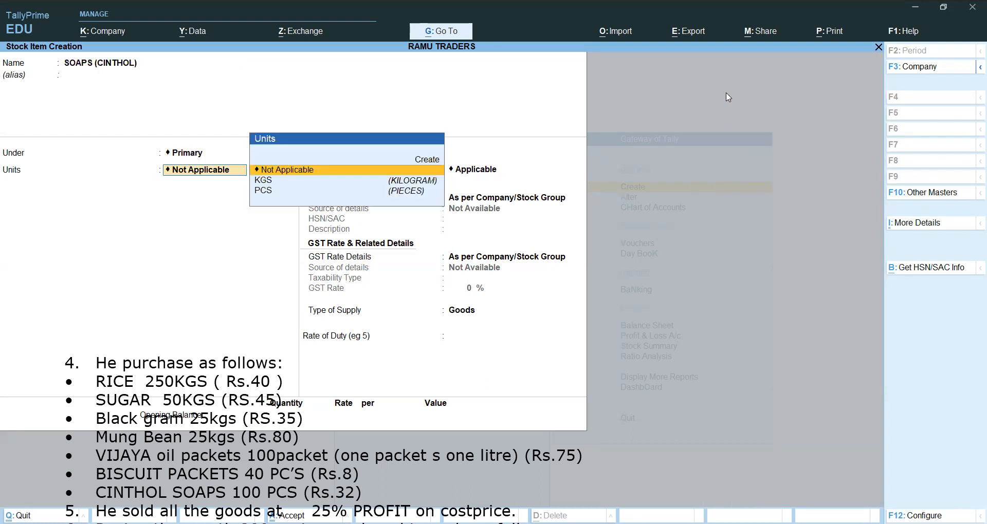
key("Return")
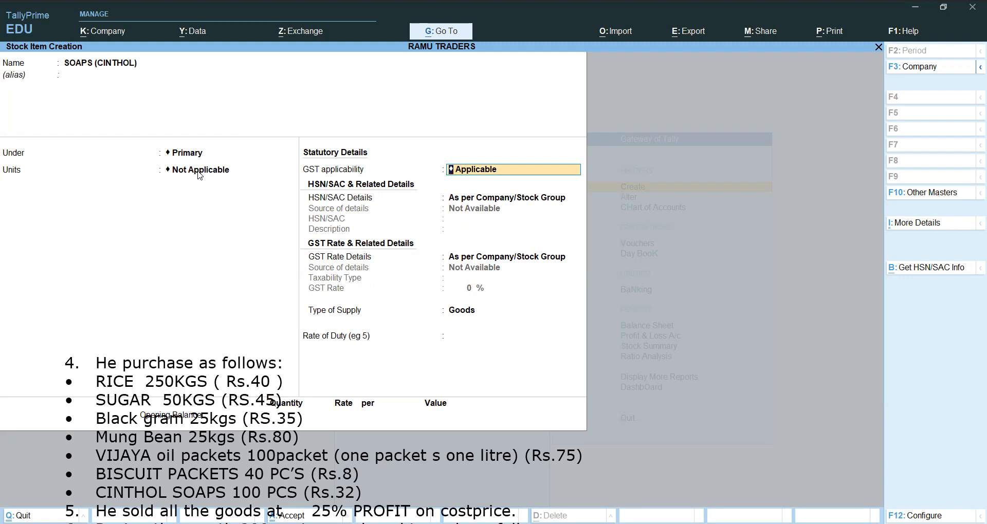
key("ctrl+a")
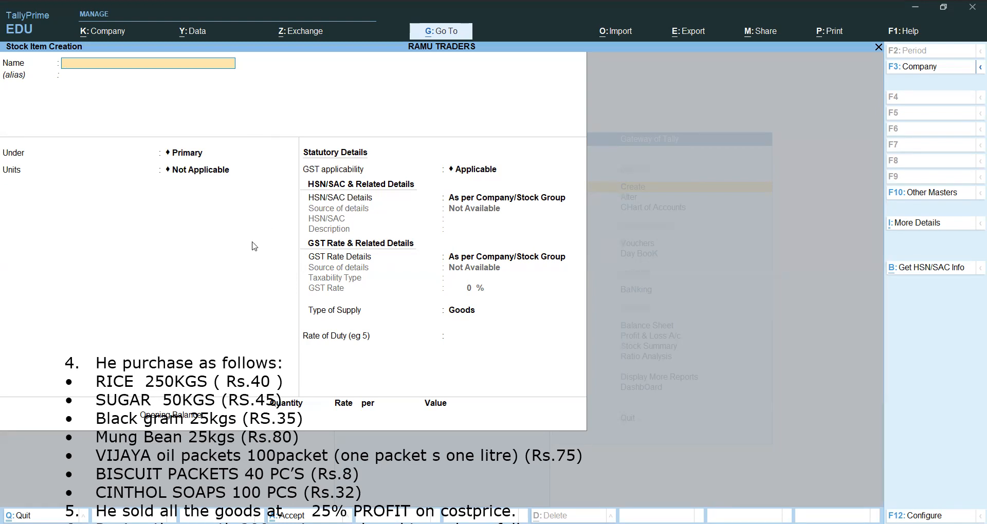
key("Escape")
key("Escape")
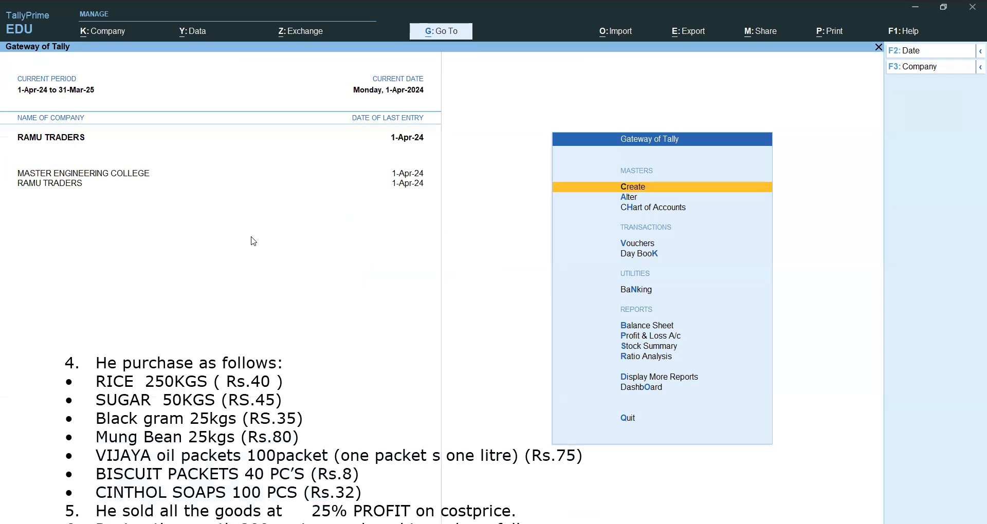
Open voucher entry and switch to a new Purchase voucher.
key("Down")
key("Down")
key("Down")
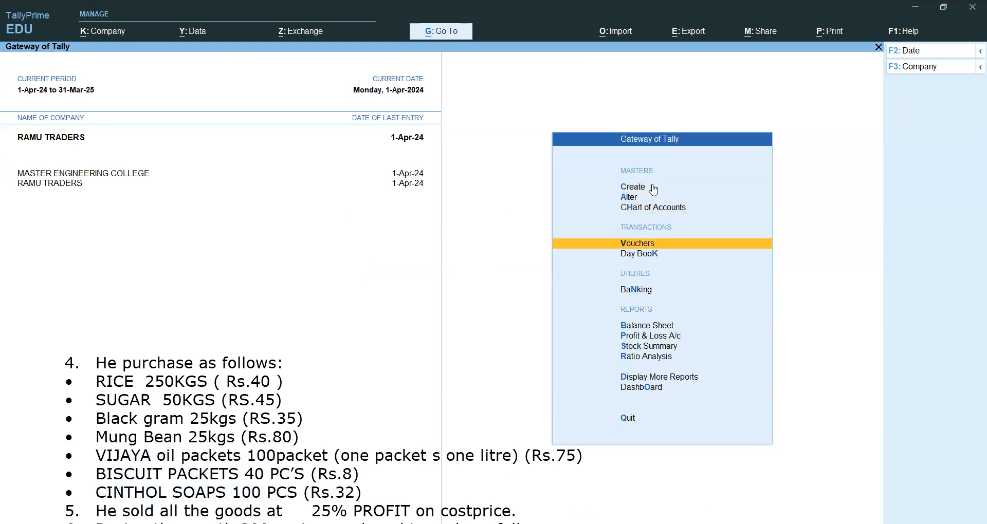
key("Return")
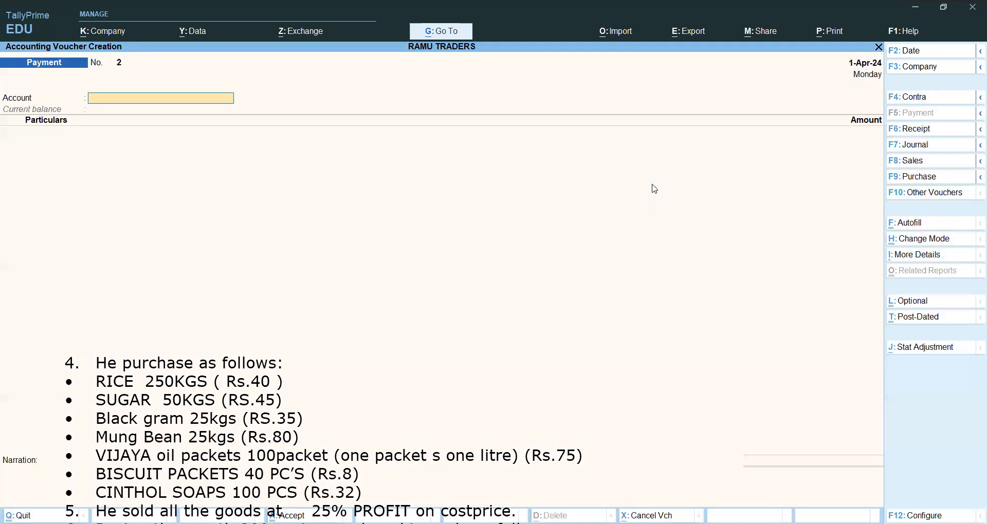
left_click(929, 180)
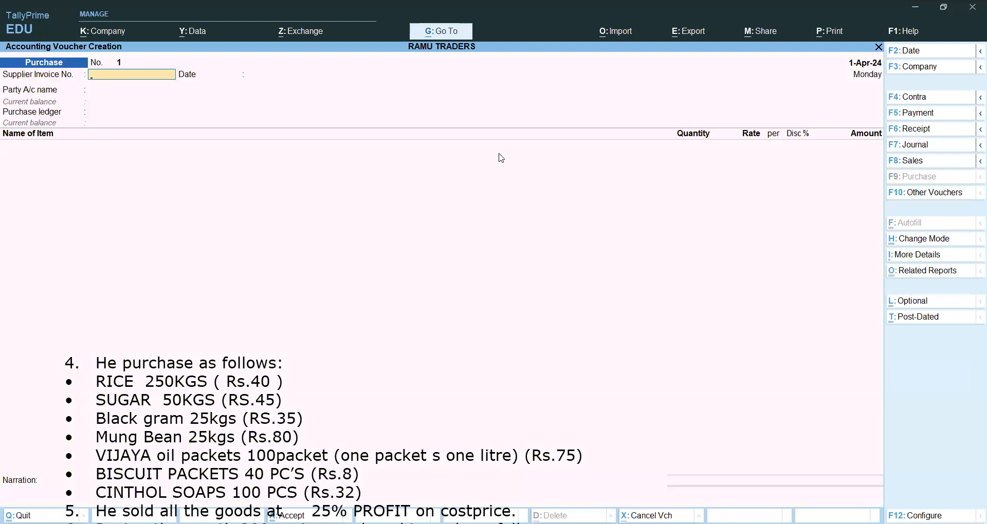
Enter the supplier invoice number BILL NO: 2024/101 with the invoice date 1-Apr-24.
type("BlLL NO: 2024/101")
key("Return")
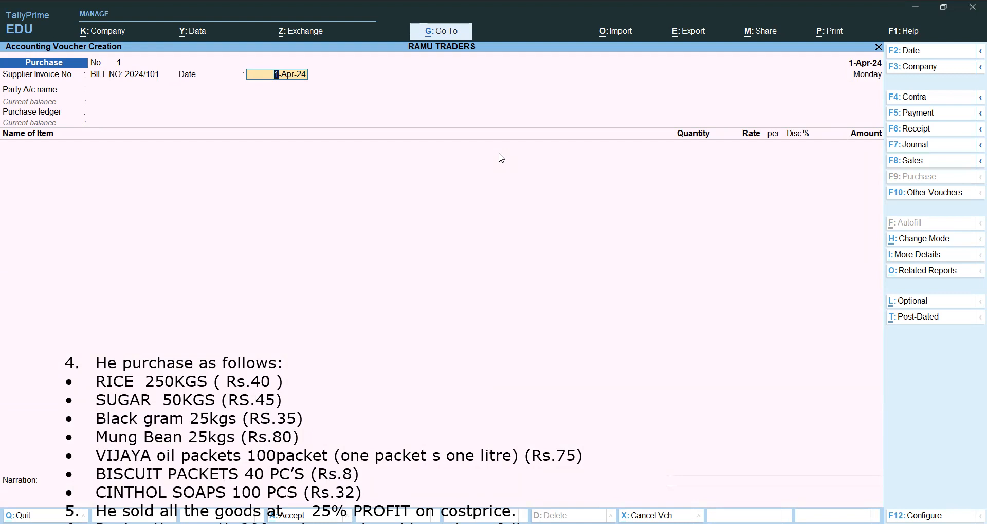
key("Return")
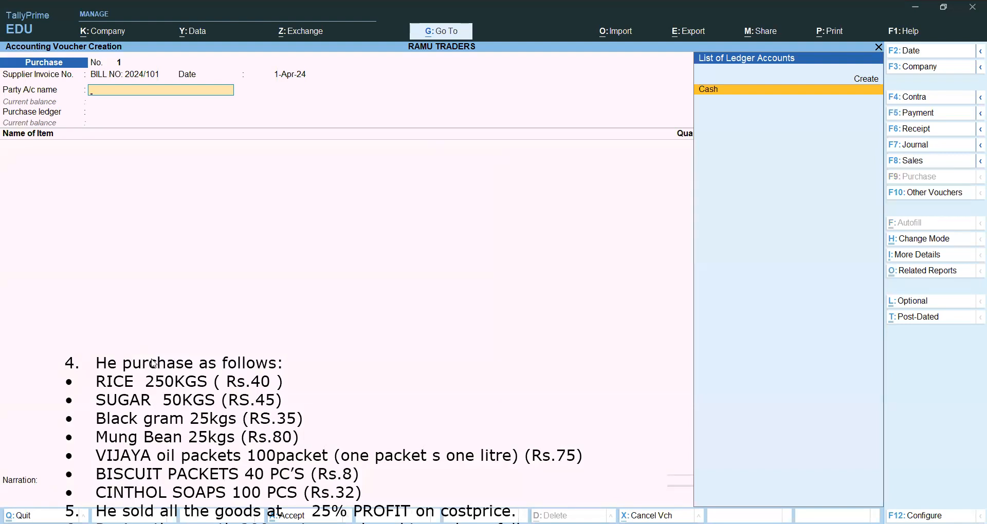
Set Cash as the party account of the purchase and accept its receipt and party details without entries.
key("Return")
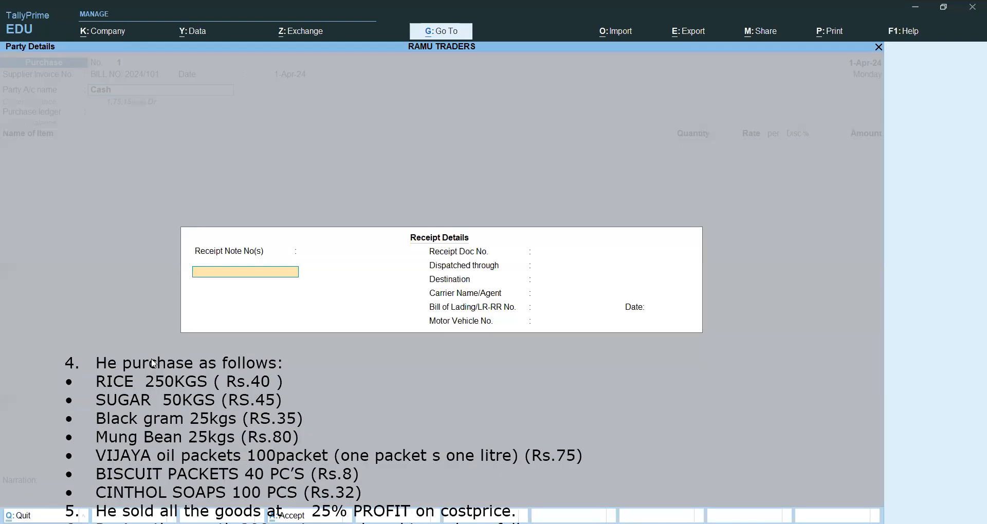
key("ctrl+a")
key("ctrl+a")
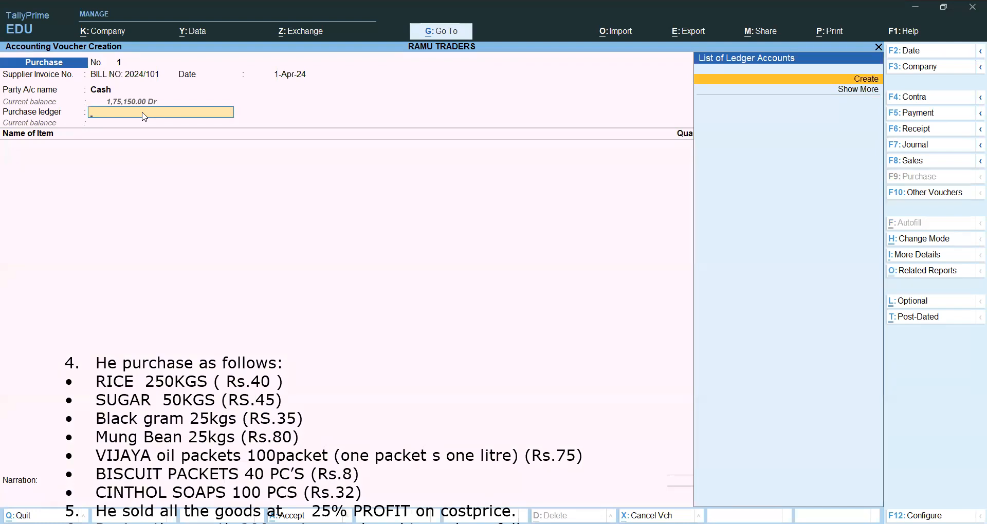
Create a ledger named PURCHASE under Purchase Accounts and use it as the voucher's purchase ledger.
key("alt+c")
type("PURCHASE")
key("Return")
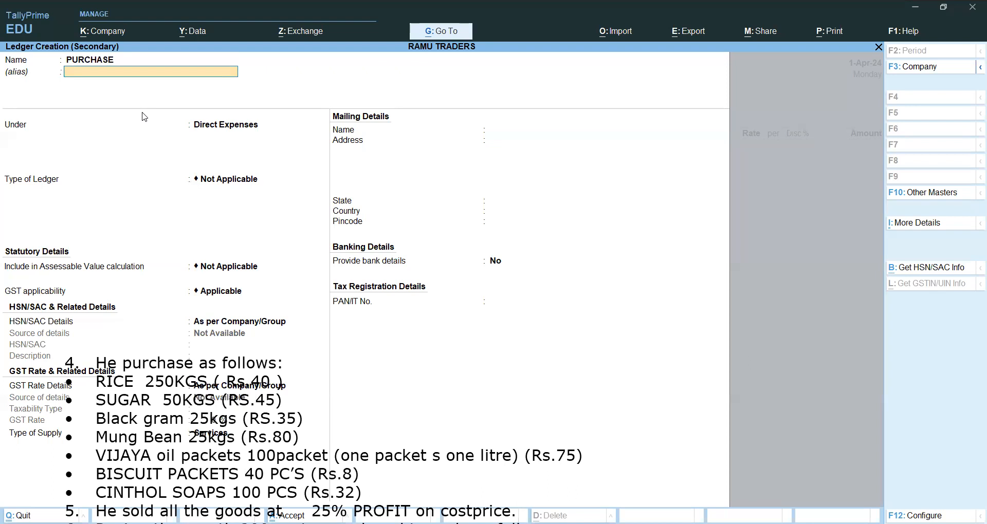
key("Return")
type("Pu")
key("Return")
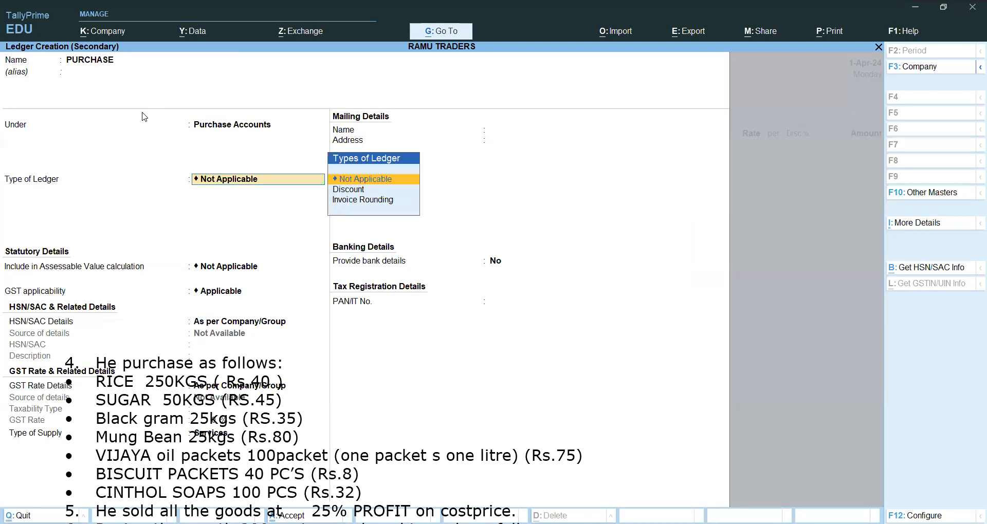
key("ctrl+a")
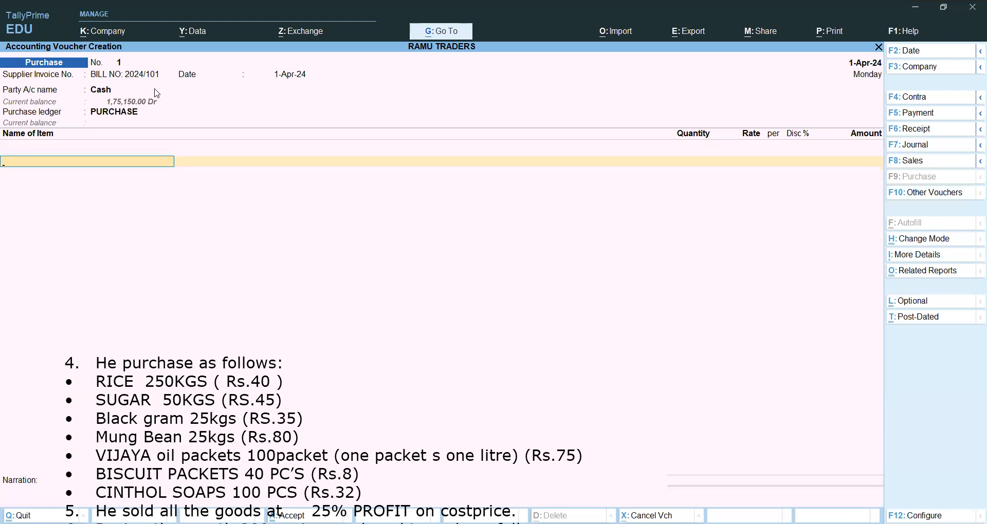
Add RICE to the purchase voucher with a quantity of 250 KGS at a rate of 40.
type("r")
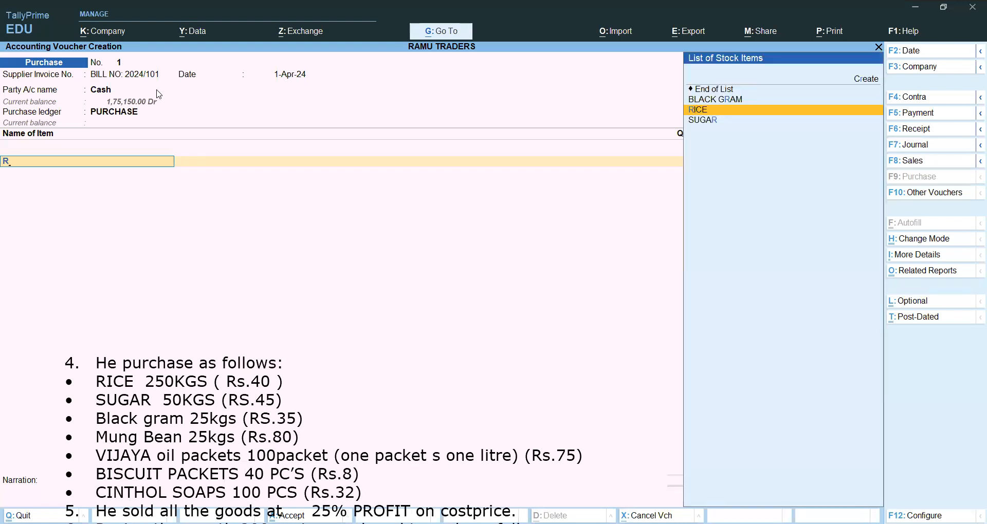
key("Return")
type("250")
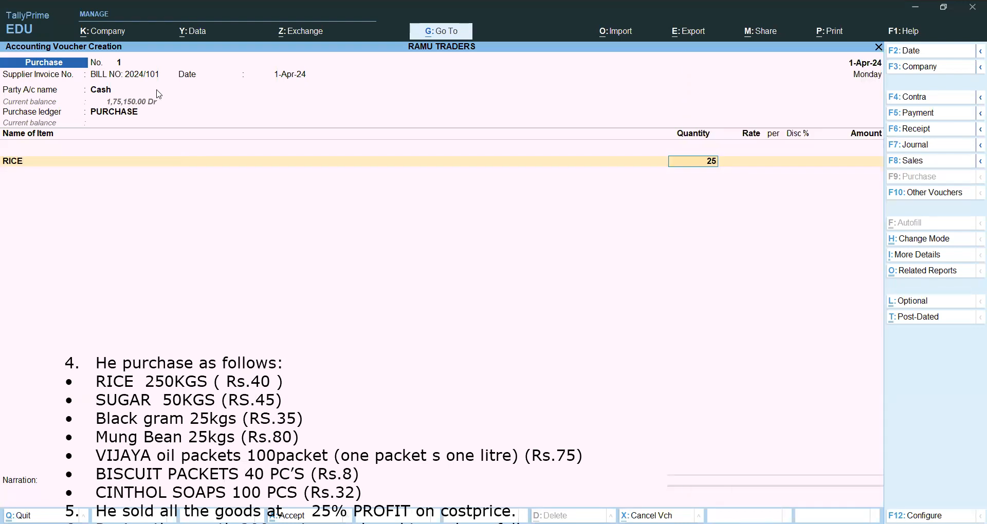
key("Return")
type("40")
key("Return")
key("Return")
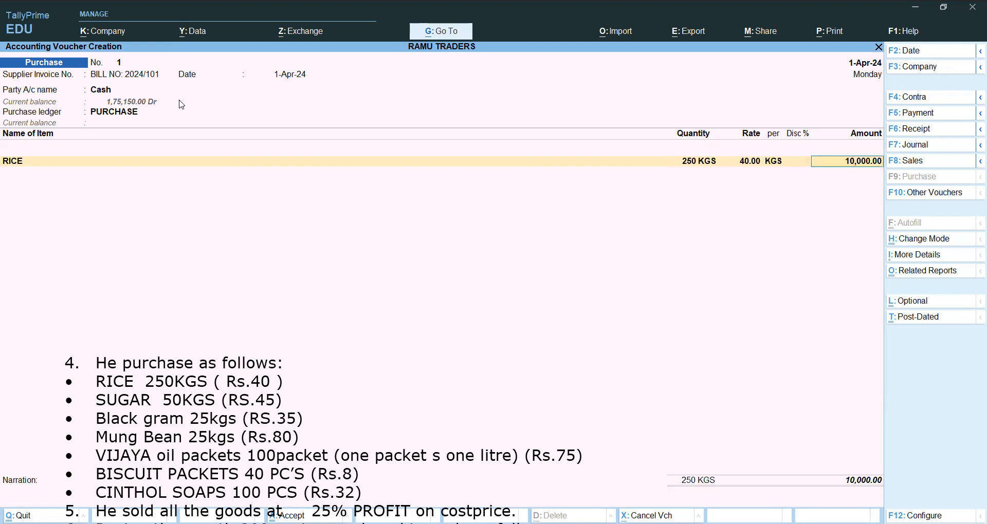
key("Return")
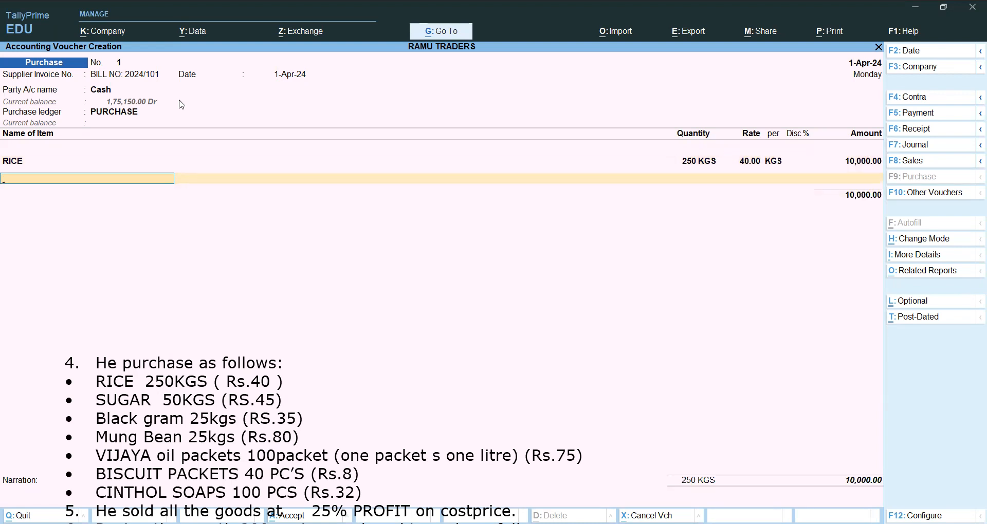
Add SUGAR to the purchase voucher with a quantity of 50 KGS at a rate of 45.
type("S")
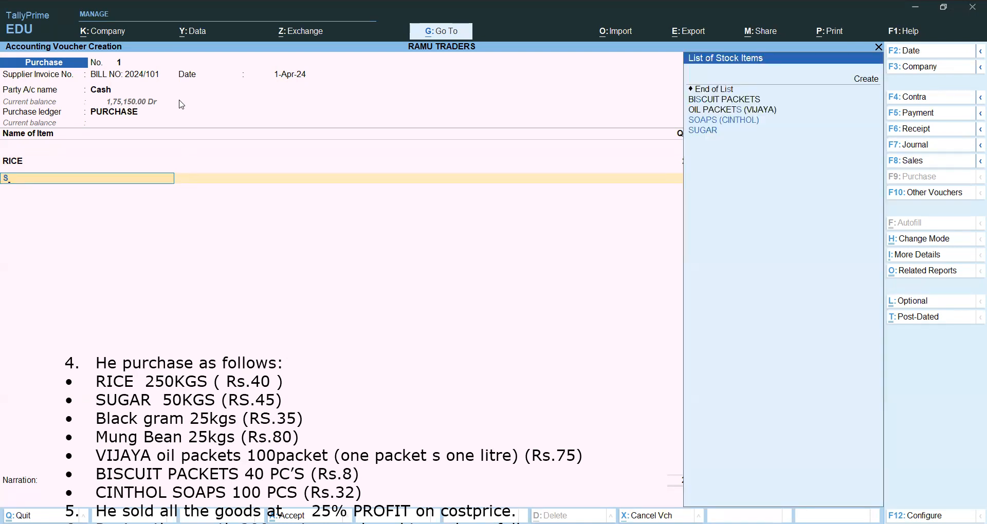
key("Down")
key("Return")
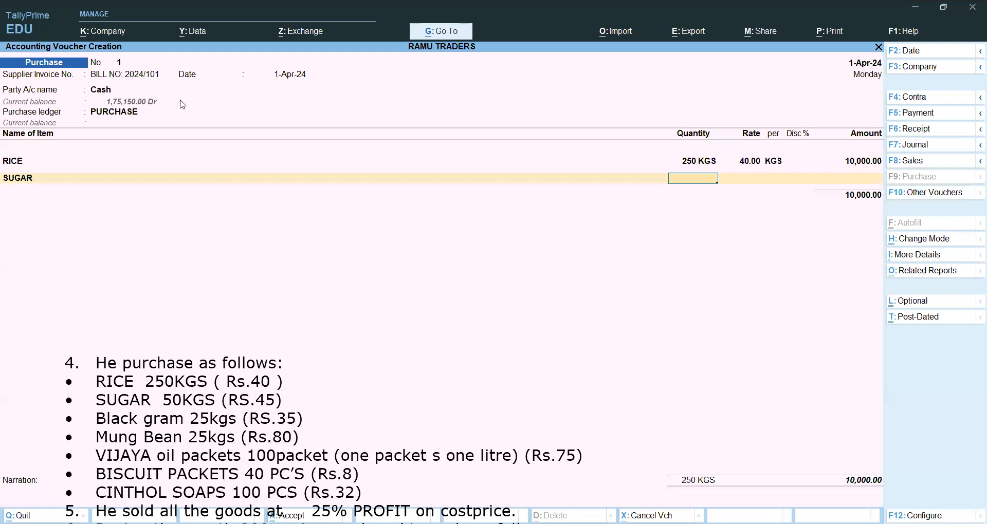
type("50")
key("Return")
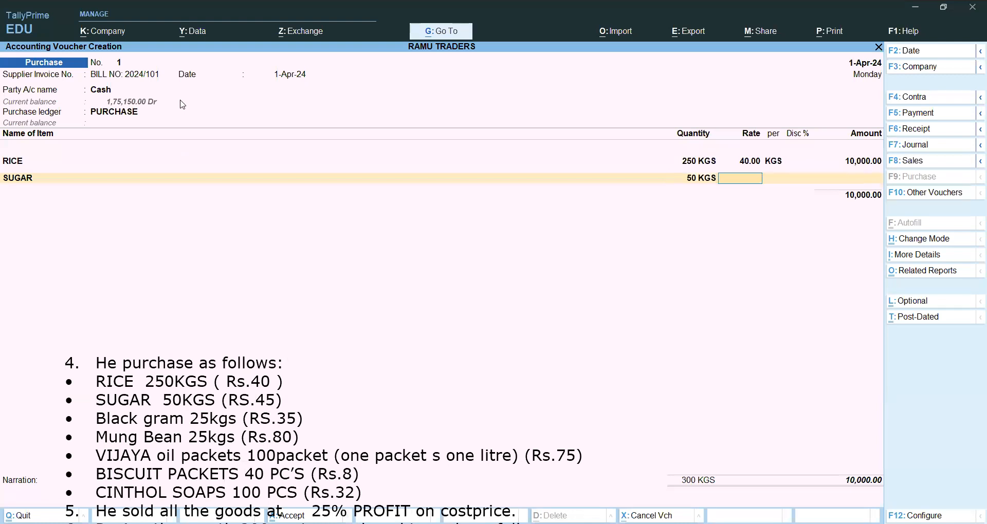
type("45")
key("Return")
key("Return")
key("Return")
key("Return")
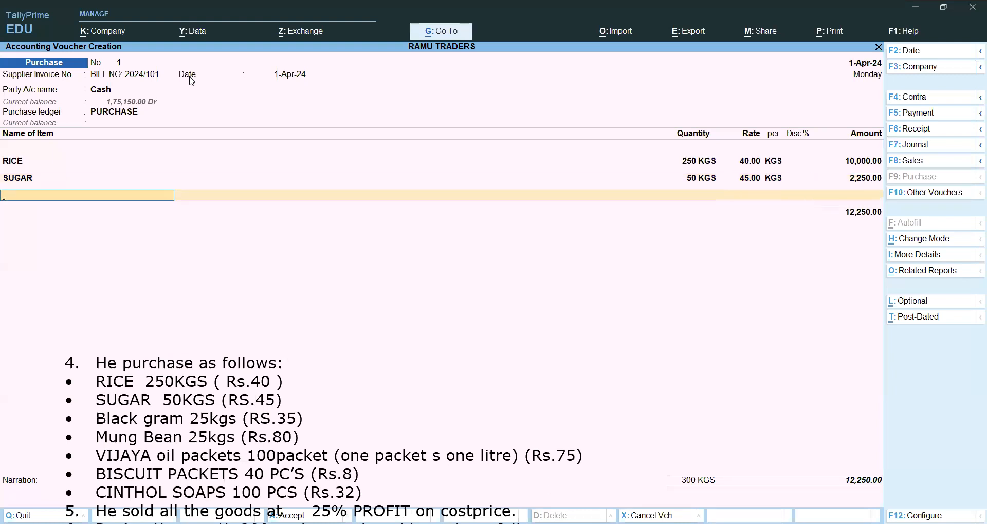
Add BLACK GRAM to the purchase voucher with a quantity of 25 KGS at a rate of 35.
type("B")
key("Down")
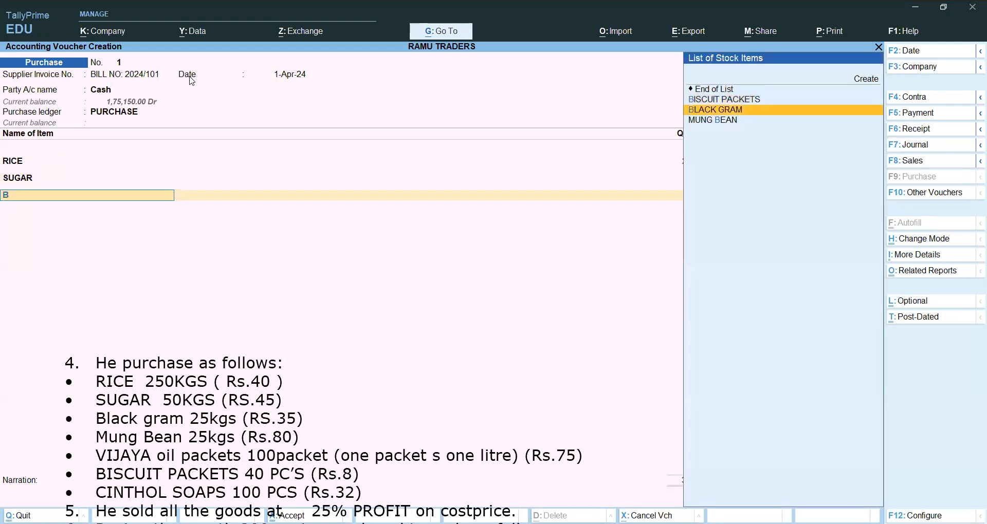
key("Return")
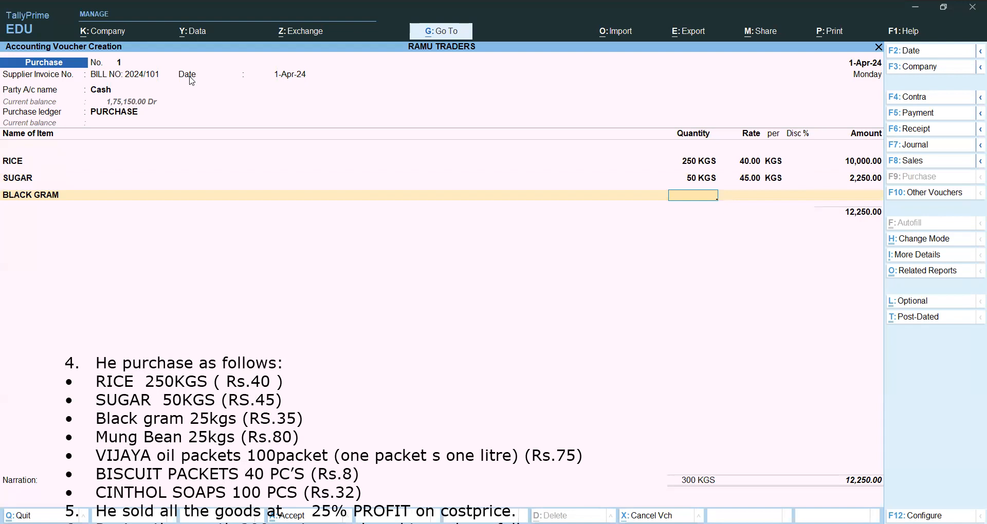
type("25")
key("Return")
type("35")
key("Return")
key("Return")
key("Return")
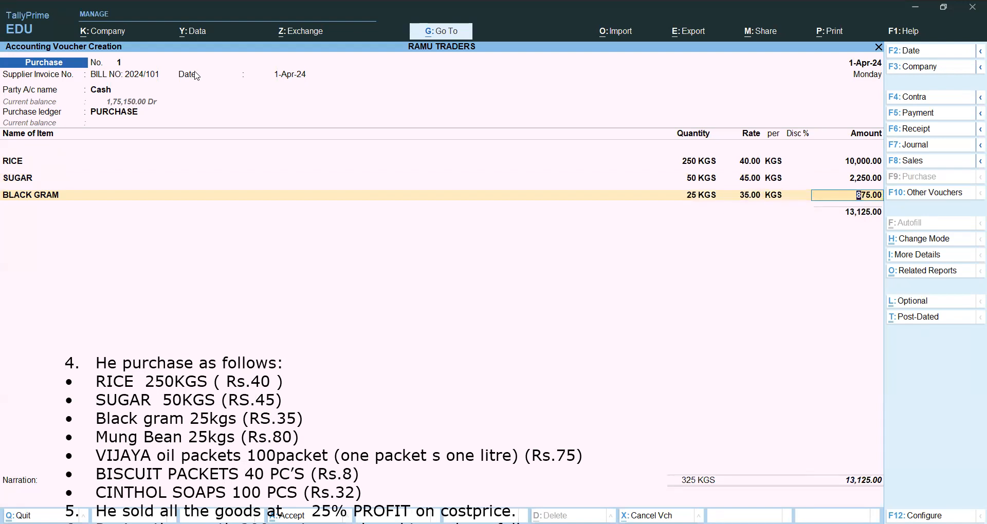
key("Return")
Add MUNG BEAN to the purchase voucher with a quantity of 25 KGS at a rate of 80.
type("M")
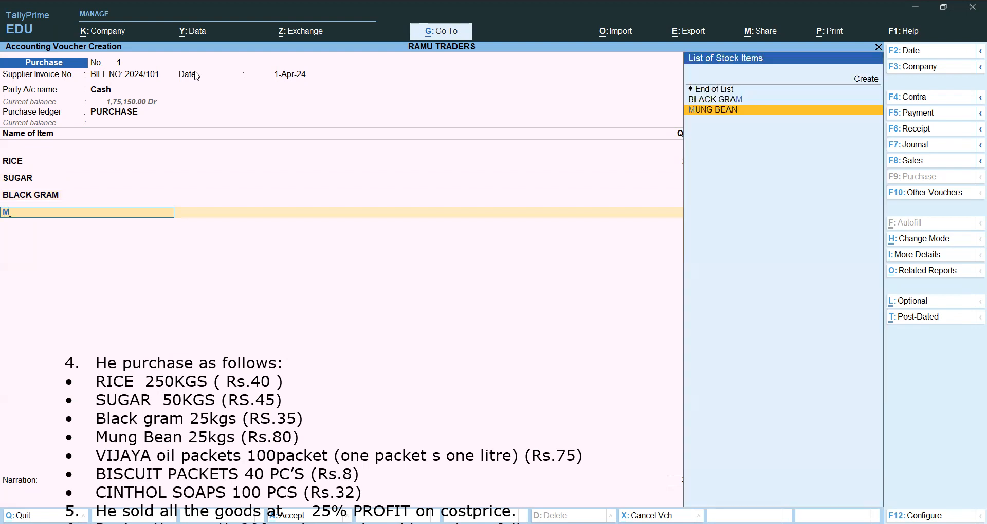
key("Return")
type("25")
key("Return")
type("80")
key("Return")
key("Return")
key("Return")
key("Return")
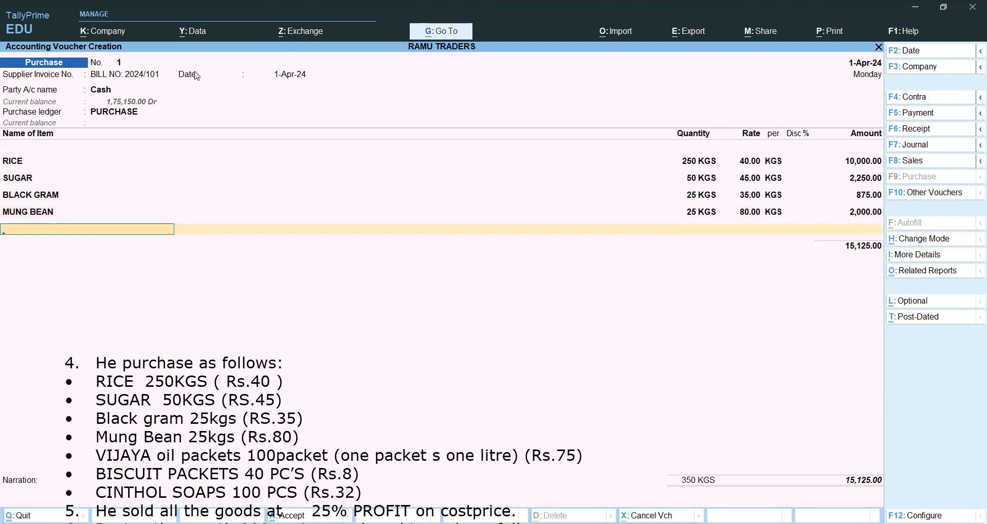
Add OIL PACKETS (VIJAYA) to the purchase voucher with a quantity of 100 PCS at a rate of 75.
type("O")
key("Return")
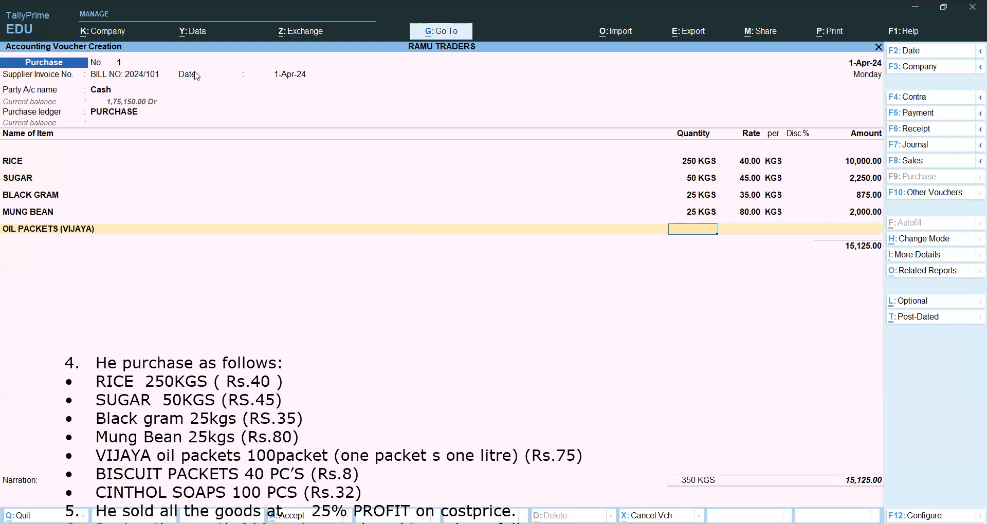
type("100")
key("Return")
type("7")
key("Return")
key("BackSpace")
type("75")
key("Return")
key("Return")
key("Return")
key("Return")
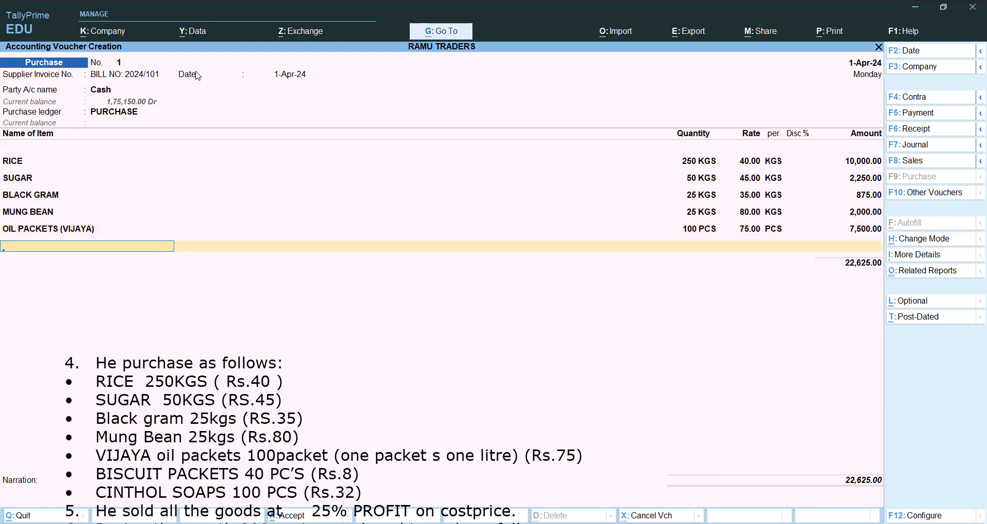
Add BISCUIT PACKETS to the purchase voucher with a quantity of 40 PCS at a rate of 8.
type("b")
key("Return")
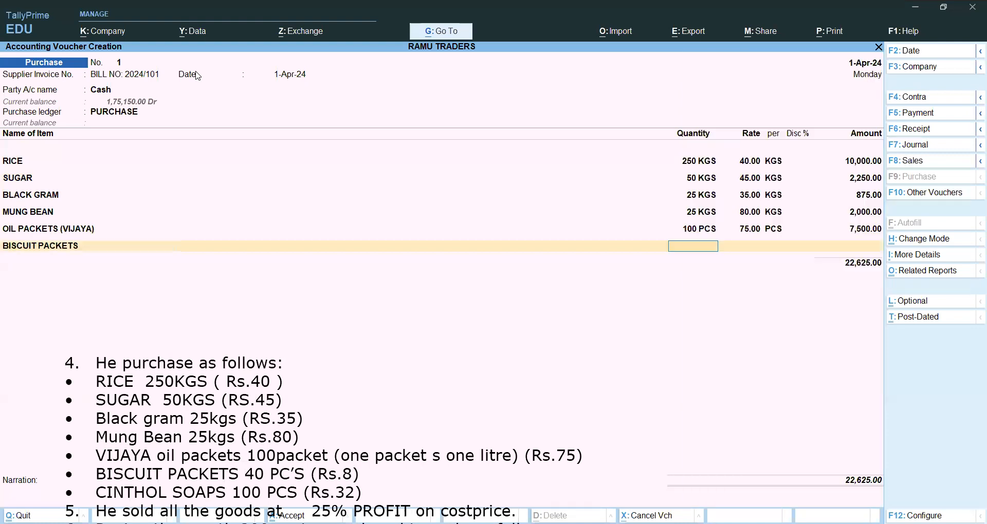
type("40")
key("Return")
type("8")
key("Return")
key("Return")
key("Return")
key("Return")
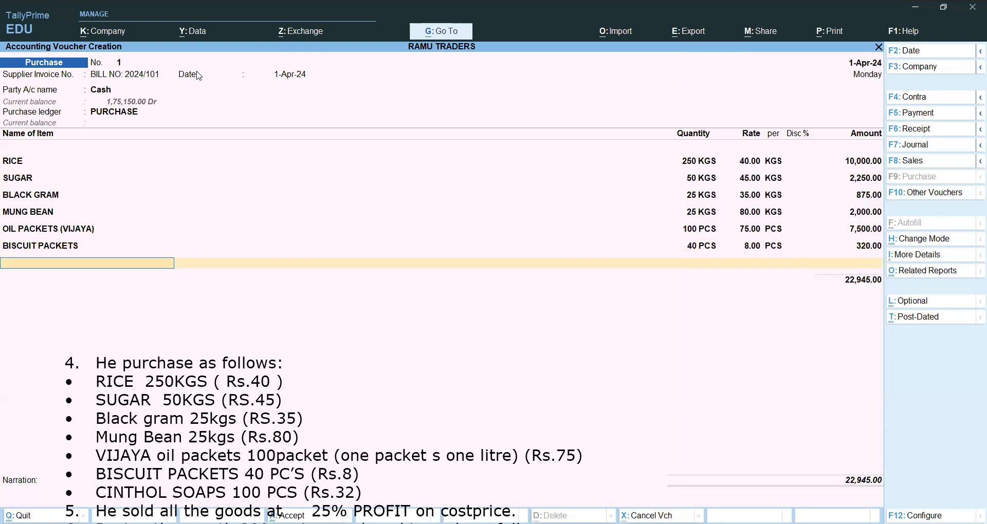
Add SOAPS (CINTHOL) as the item on the line below BISCUIT PACKETS.
type("c")
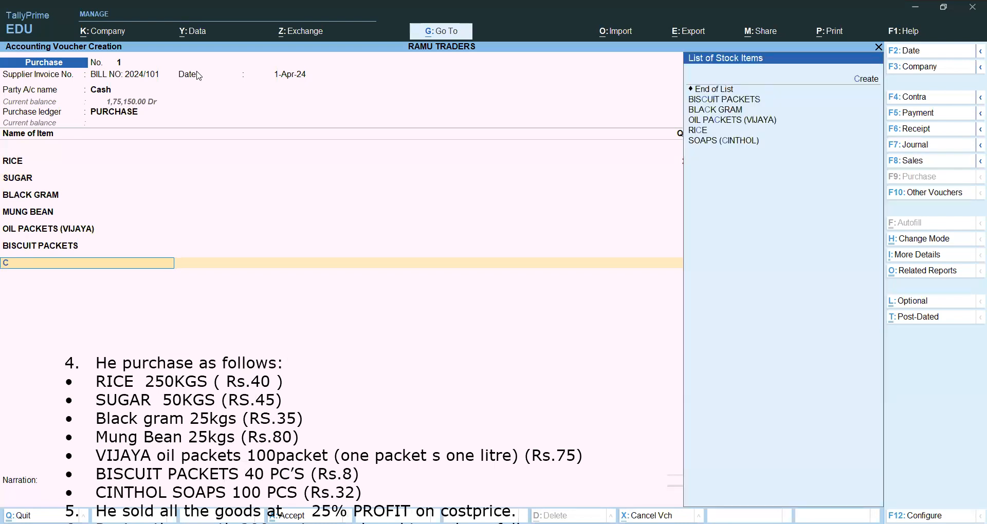
key("Down")
key("Down")
key("Down")
key("Down")
key("Down")
key("Down")
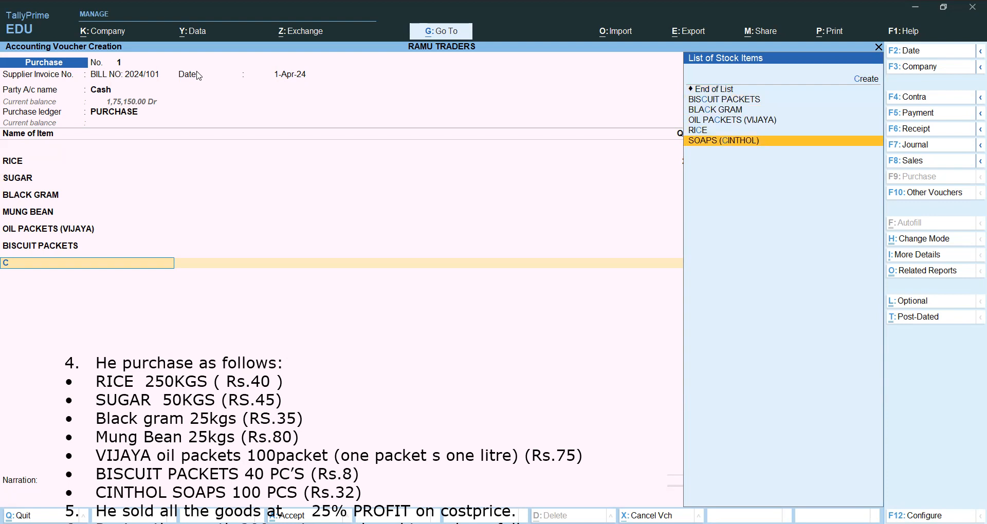
key("Return")
key("Return")
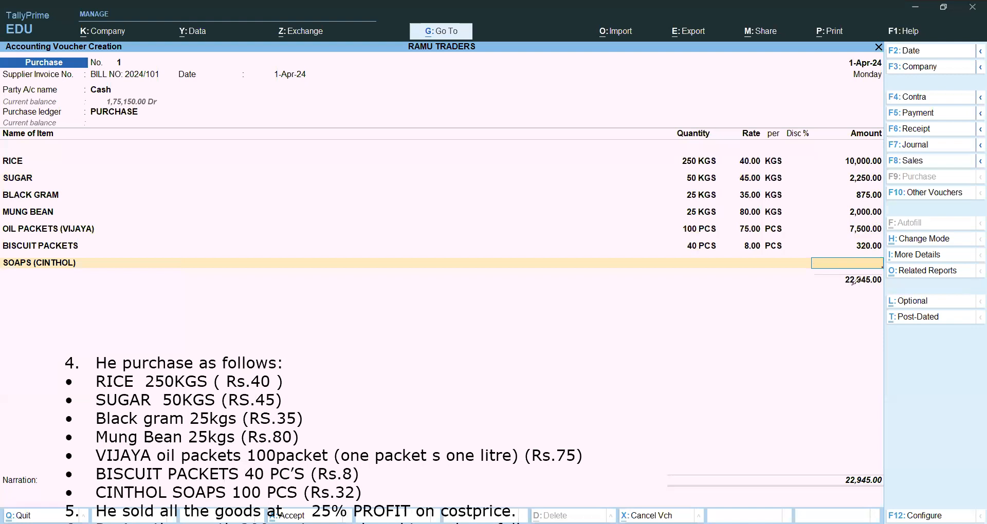
left_click_drag(805, 249, 813, 255)
left_click_drag(716, 91, 724, 307)
left_click_drag(768, 114, 771, 309)
left_click_drag(625, 299, 752, 275)
mouse_move(714, 312)
left_mouse_down()
mouse_move(727, 322)
mouse_move(715, 334)
left_mouse_up()
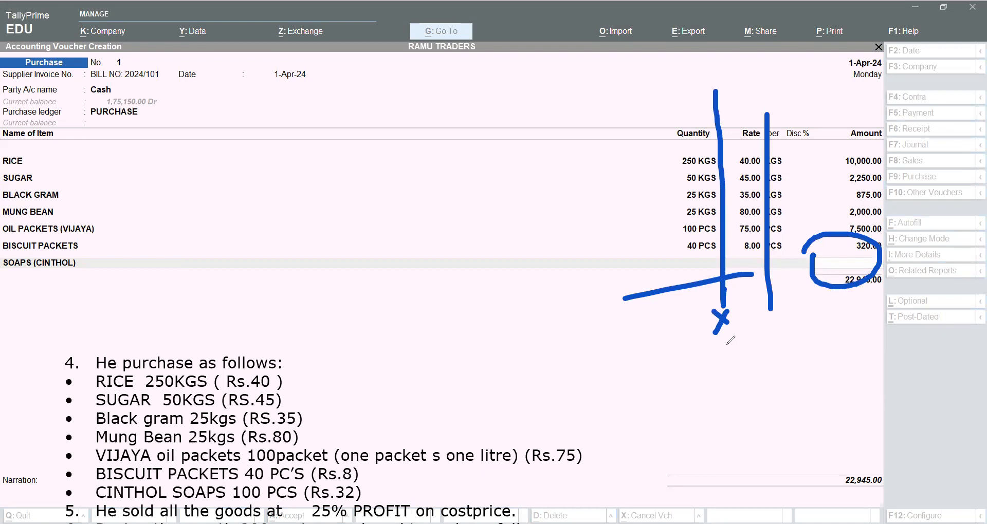
key("ctrl+z")
key("ctrl+z")
key("ctrl+z")
key("ctrl+z")
key("ctrl+z")
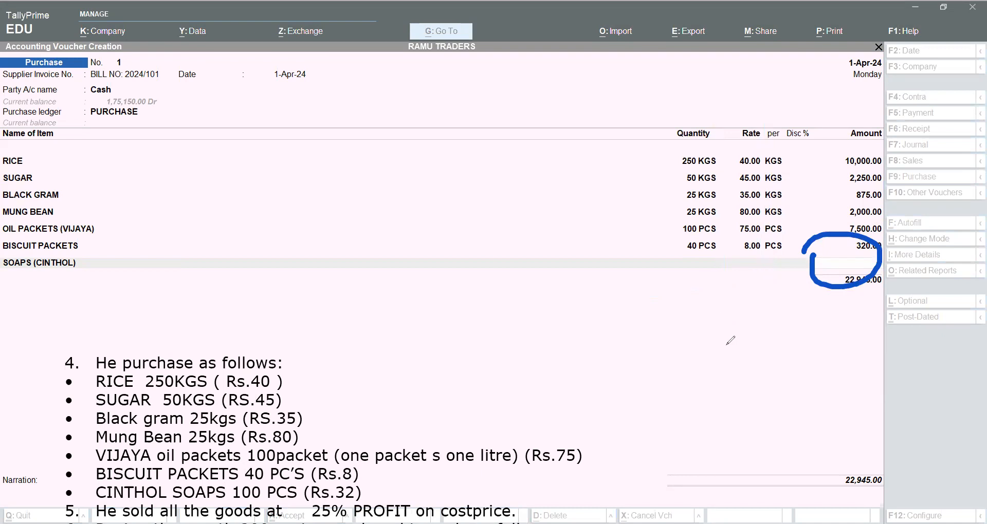
key("ctrl+z")
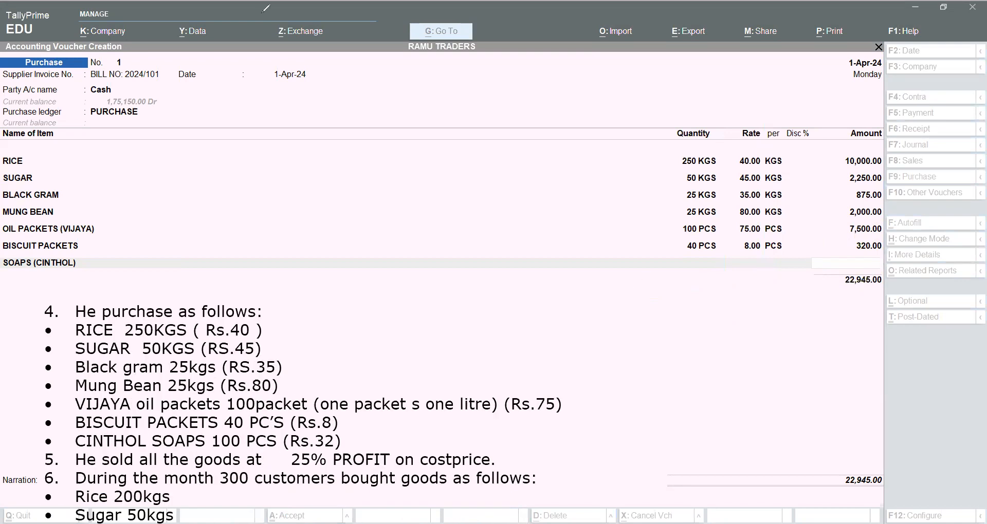
Clear the item name on the last voucher line and choose SOAPS (CINTHOL) for it again.
left_click(326, 181)
left_click(48, 264)
key("BackSpace")
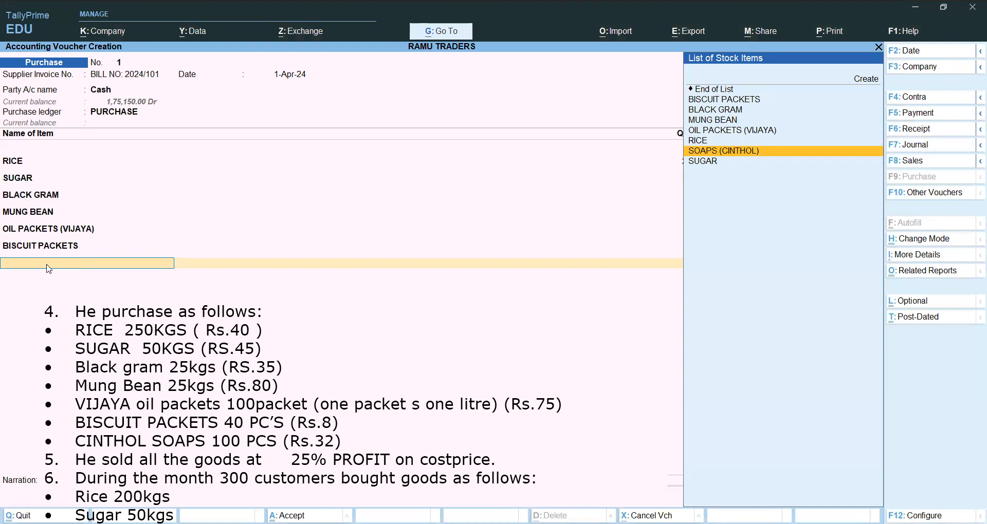
key("Up")
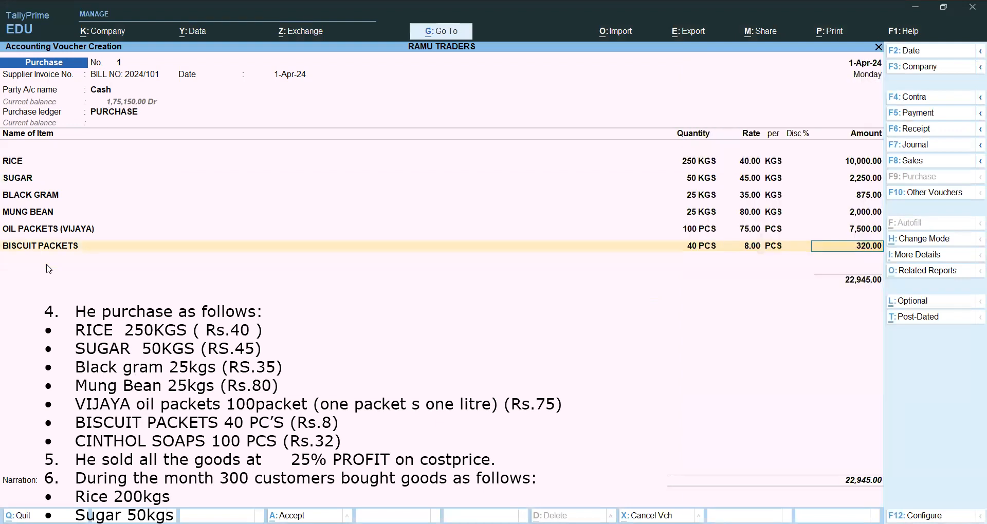
key("Down")
key("Down")
key("Down")
key("Down")
key("Down")
key("Down")
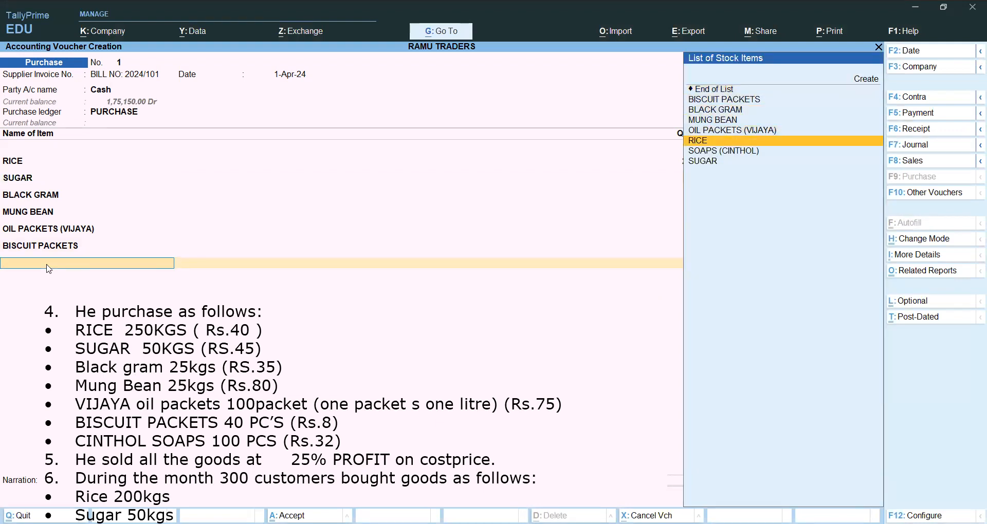
key("Down")
key("Return")
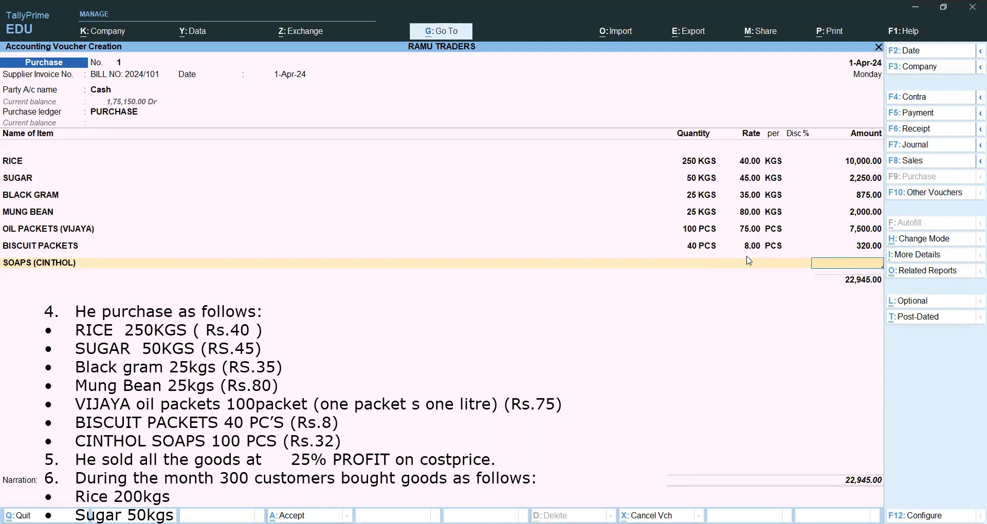
Set the amount of the SOAPS (CINTHOL) line to 3200 and save the purchase voucher.
type("3200")
key("Return")
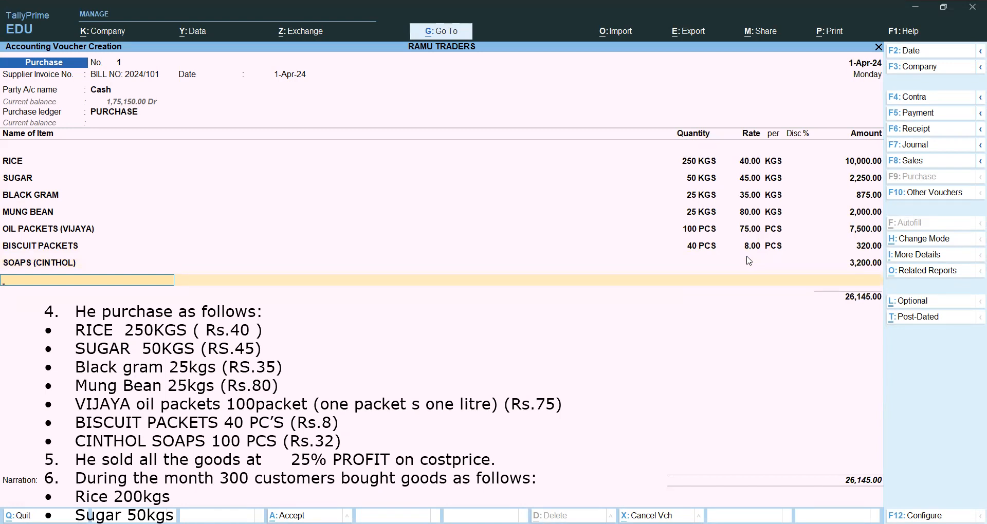
key("ctrl+a")
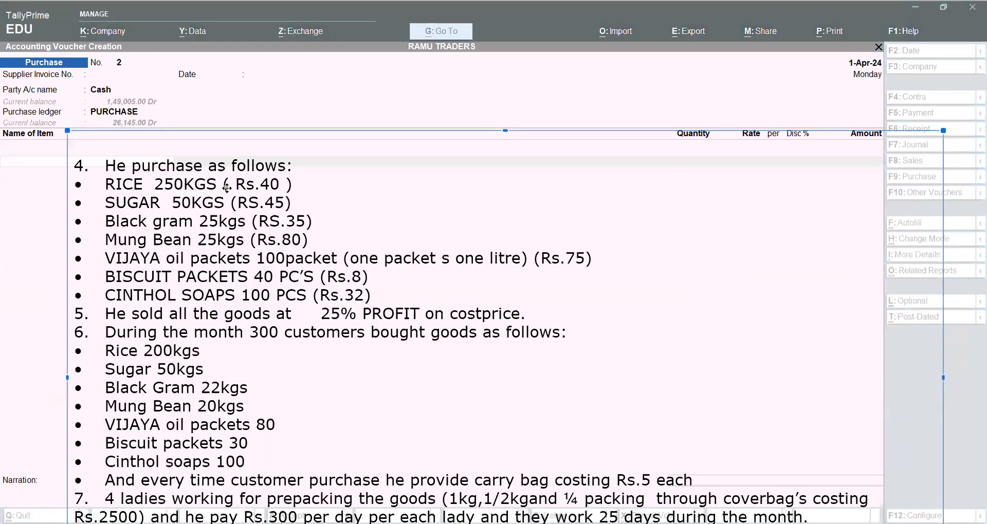
Delete the purchase list under item 4 from the exercise text overlay and move the remaining text below the voucher's item lines.
left_click_drag(198, 229, 241, 231)
left_click_drag(377, 282, 66, 125)
left_click(376, 276)
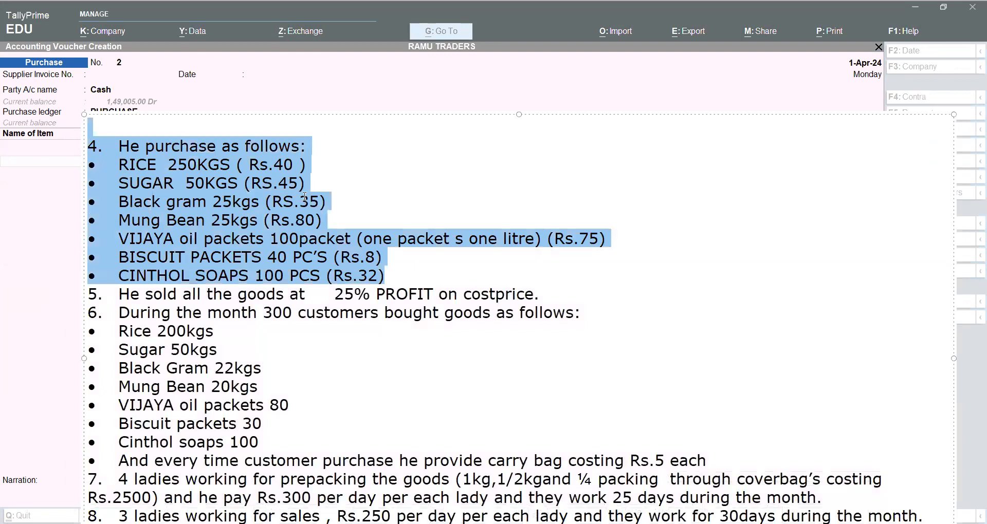
key("BackSpace")
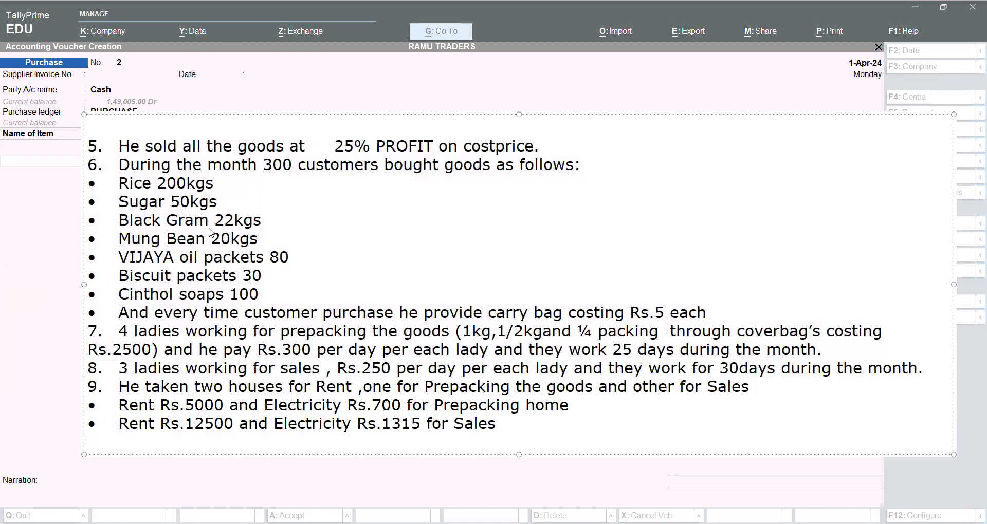
left_click(255, 17)
left_click_drag(292, 110, 261, 308)
left_click(287, 222)
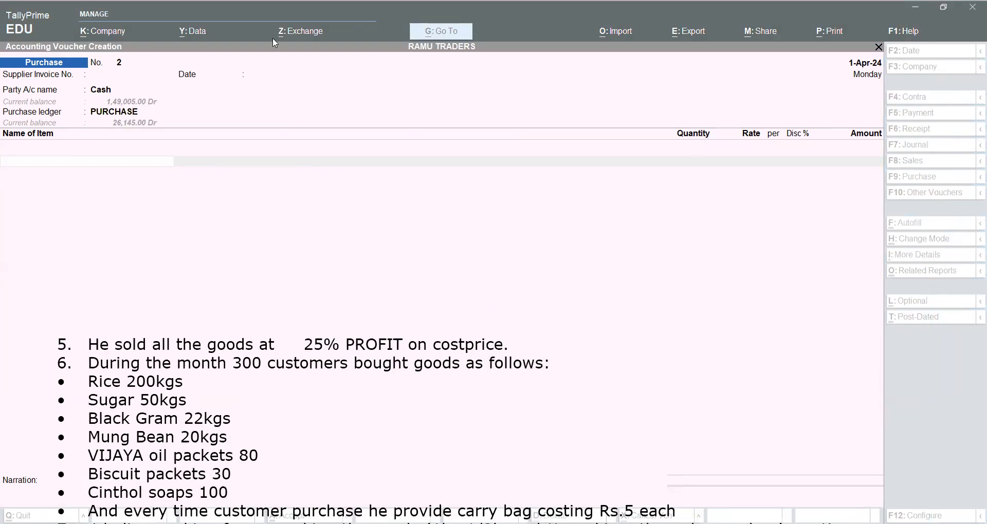
left_click(454, 174)
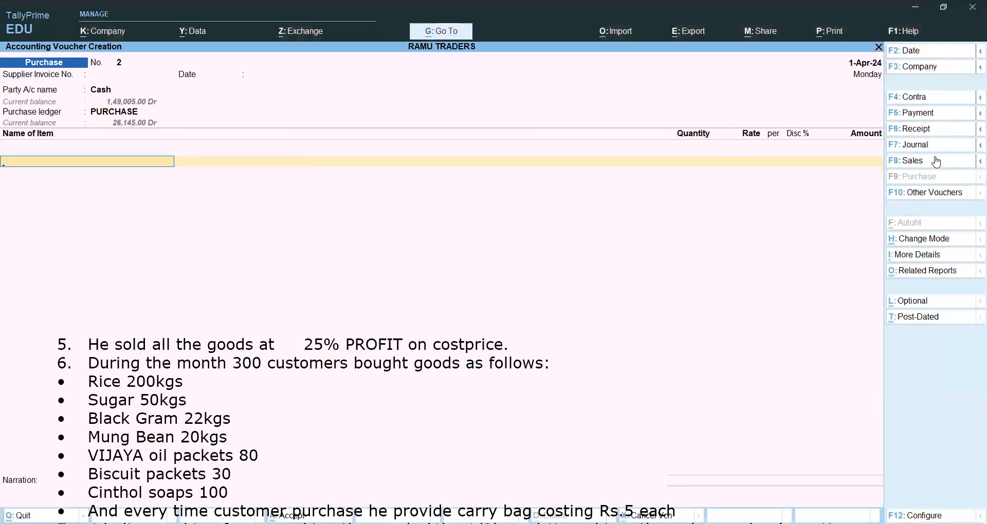
left_click(935, 162)
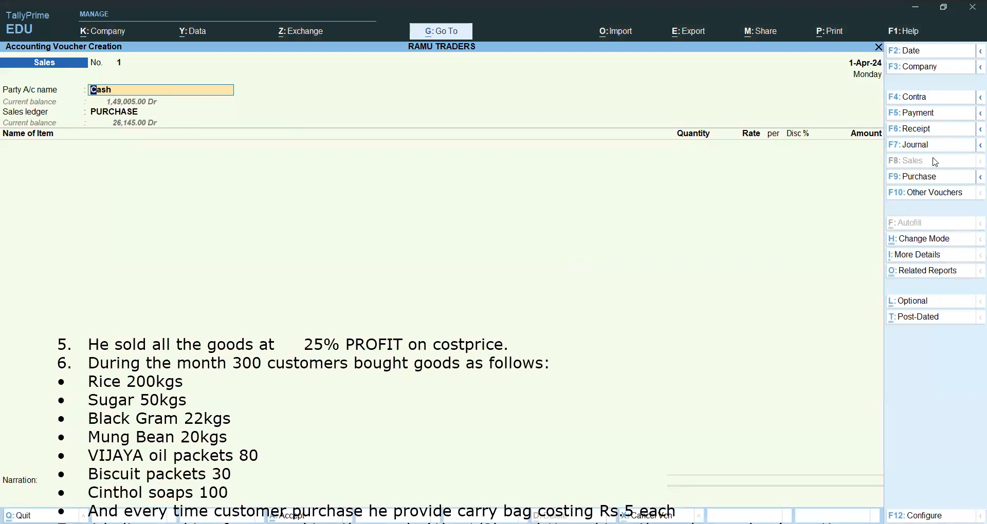
key("Escape")
key("Escape")
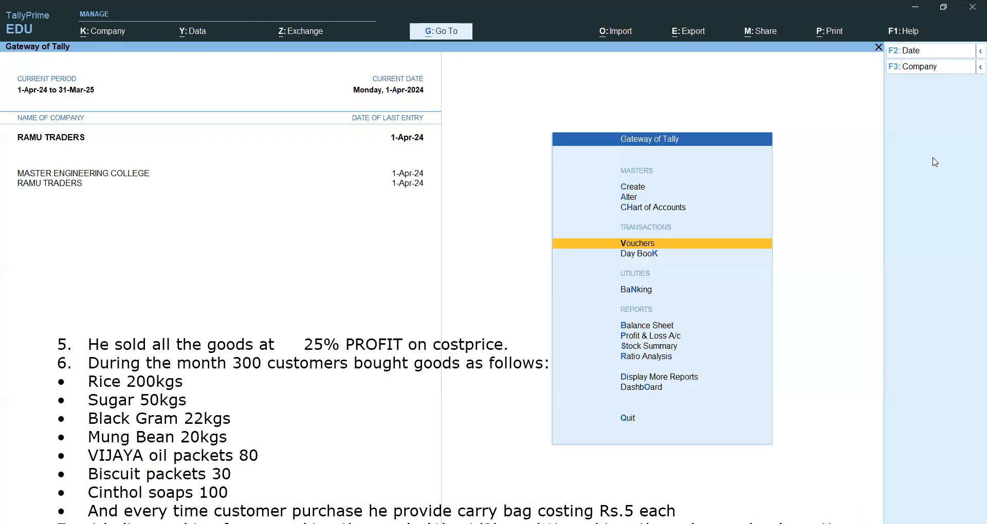
Start a sales voucher with Cash as the party account and accept the dispatch and party details unchanged.
key("Return")
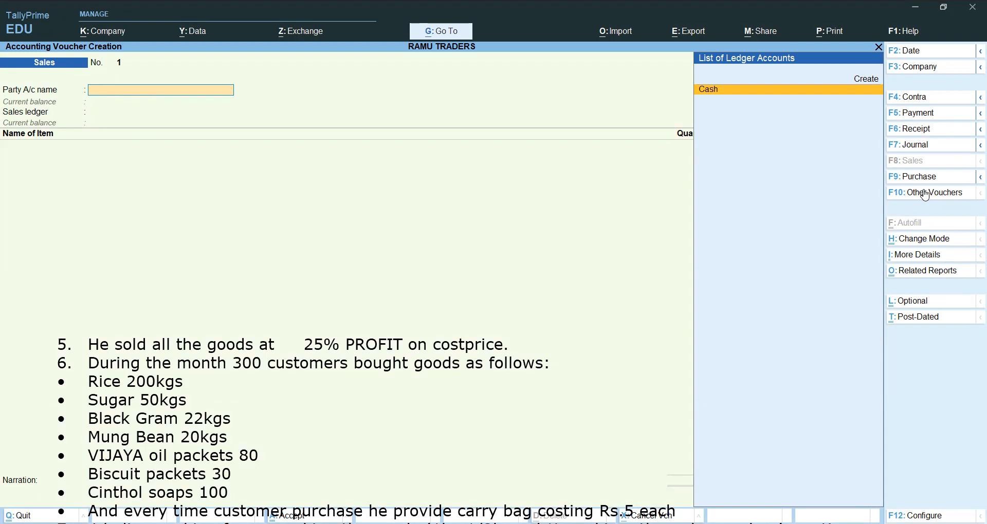
key("Return")
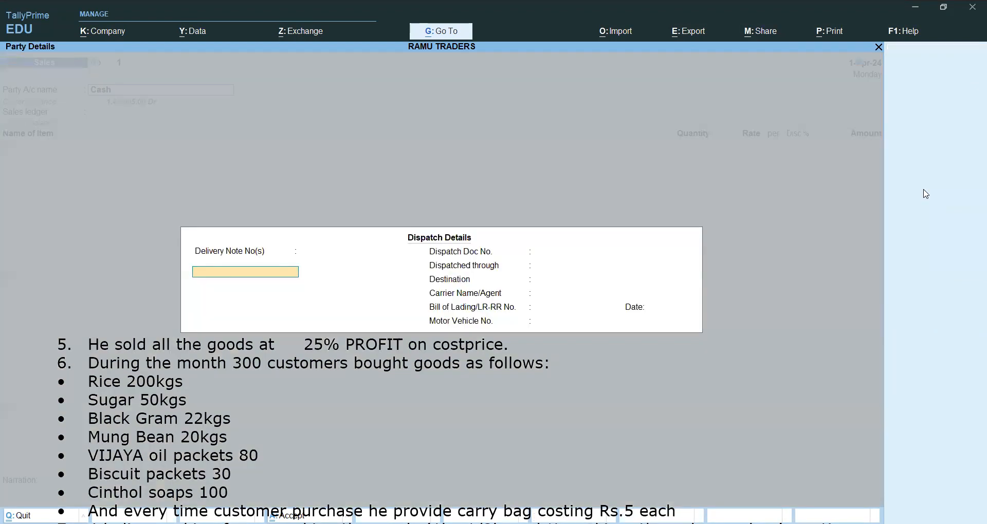
key("ctrl+a")
key("ctrl+a")
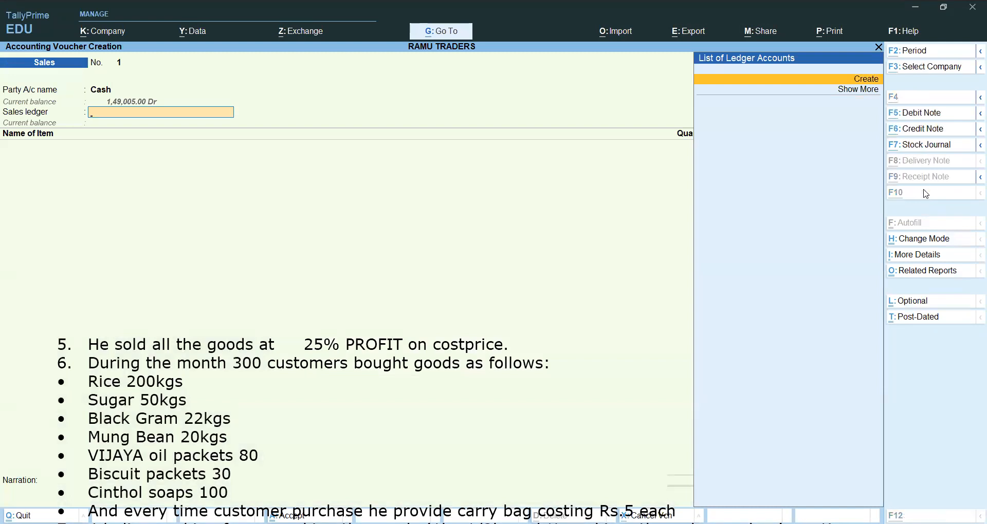
Create a ledger named Sales under Sales Accounts and use it as the voucher's sales ledger.
key("alt+c")
type("Sales")
key("Return")
key("Return")
type("S")
key("Down")
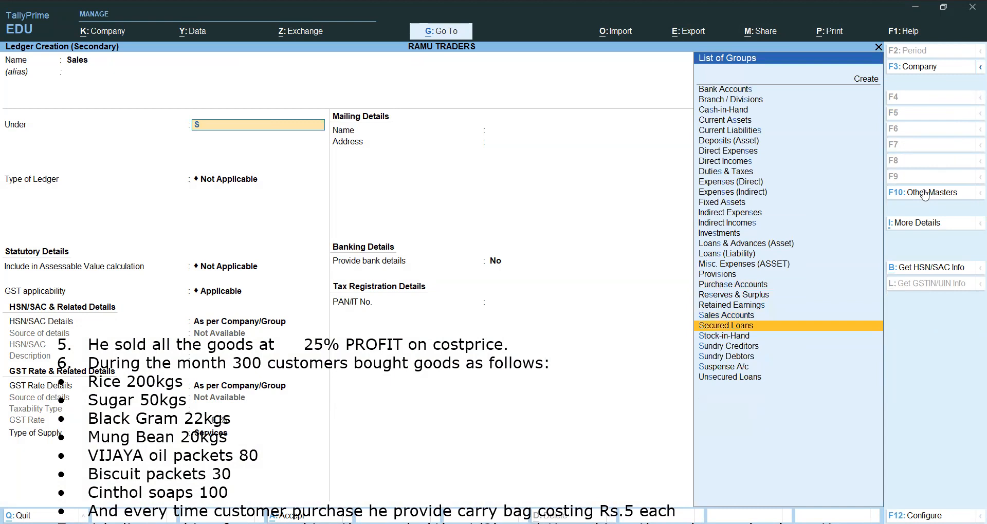
key("Up")
key("Return")
key("ctrl+a")
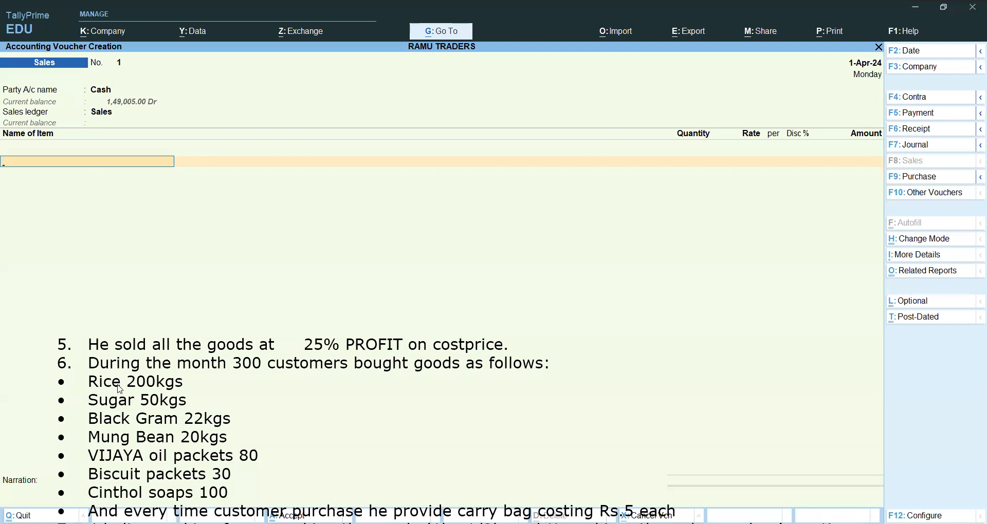
Add RICE as the first item of the sales voucher with a quantity of 200 KGS.
type("r")
key("Return")
type("200")
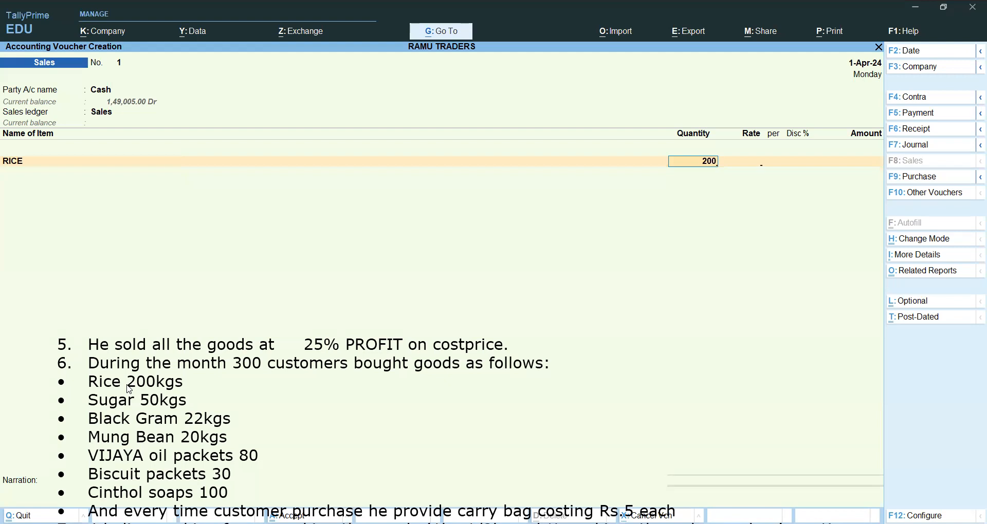
key("Return")
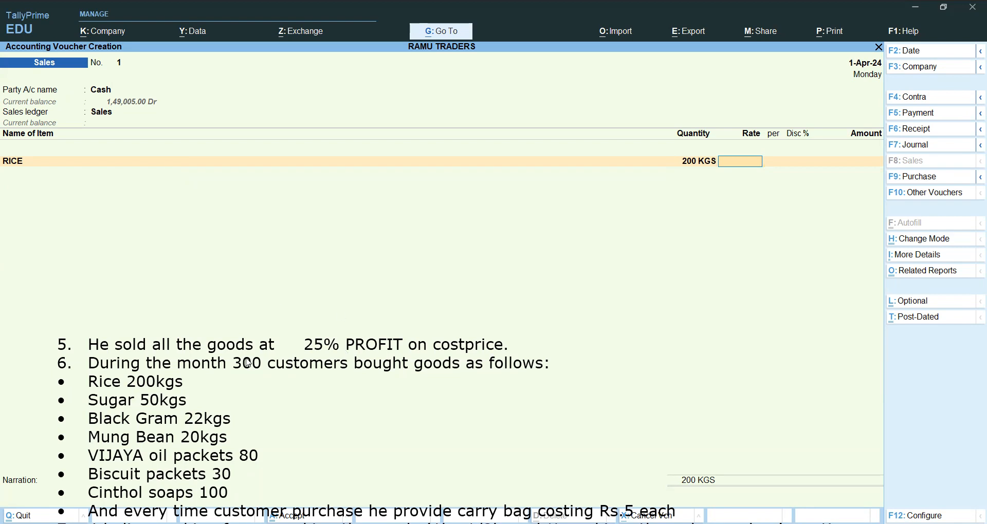
Restore the deleted purchase list in the exercise text overlay and place the text below the RICE line.
key("ctrl")
left_click(271, 329)
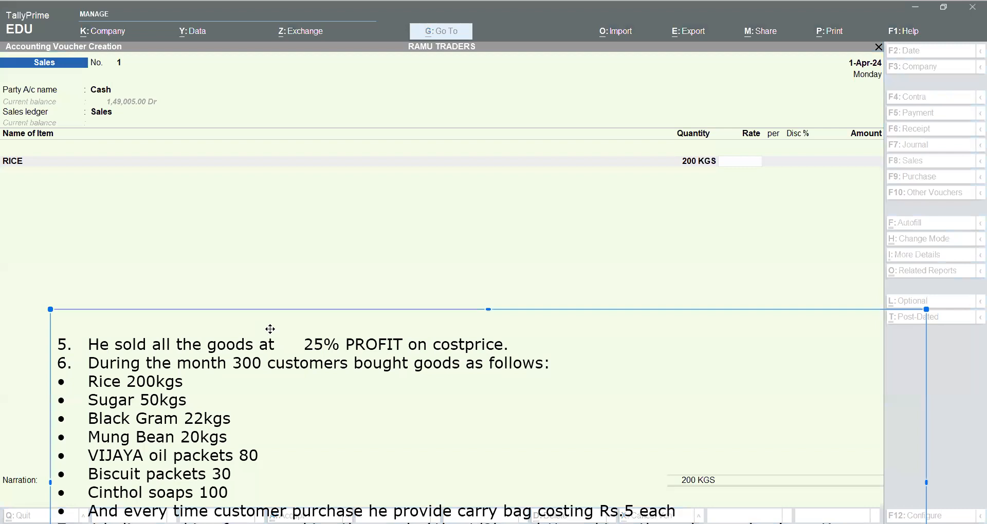
left_click_drag(271, 330, 300, 130)
scroll(271, 330, "up", 3)
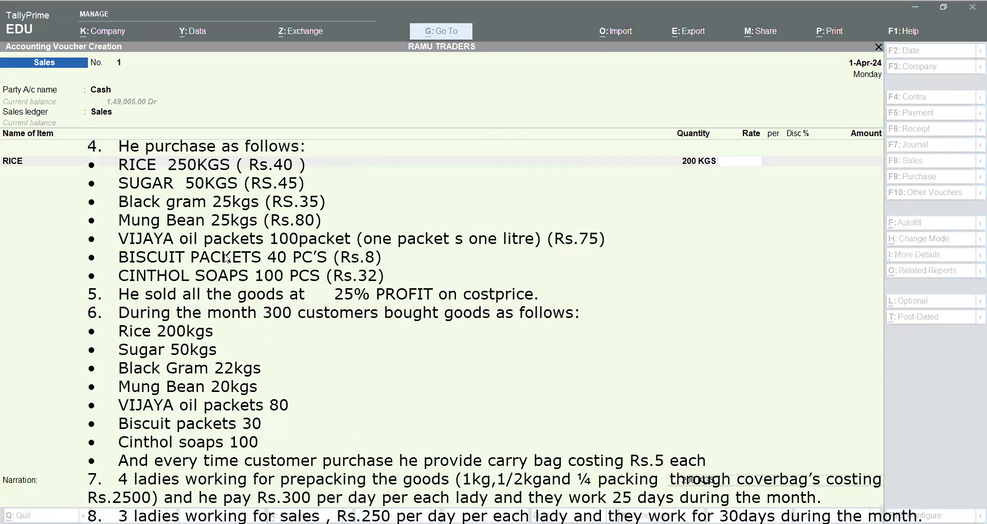
left_click_drag(241, 267, 223, 417)
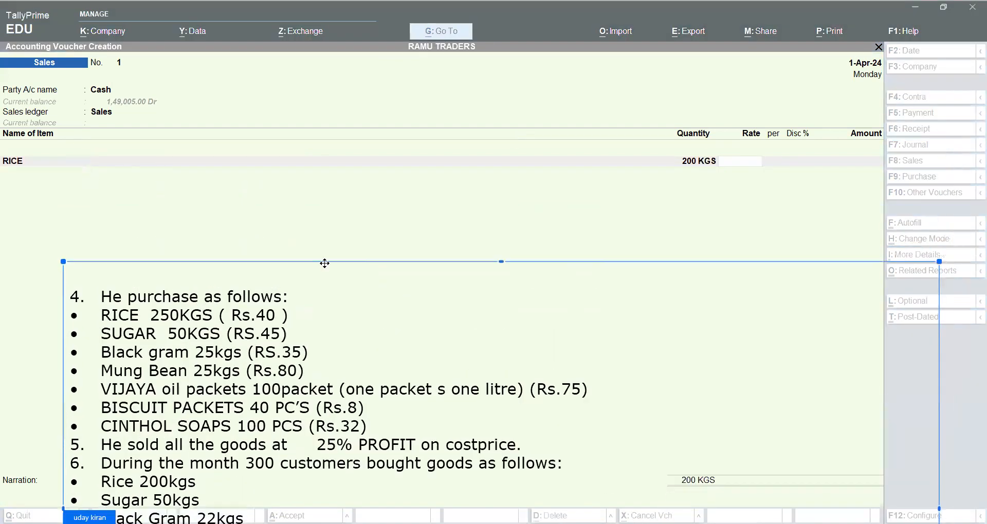
left_click(362, 205)
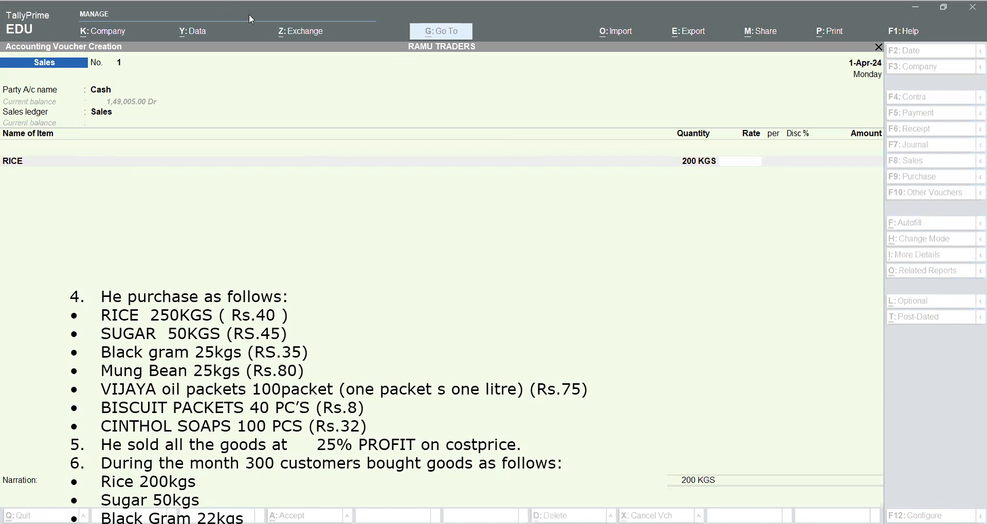
Set the RICE line's rate to 50 per KGS and complete the line.
left_click(635, 244)
type("50")
key("Return")
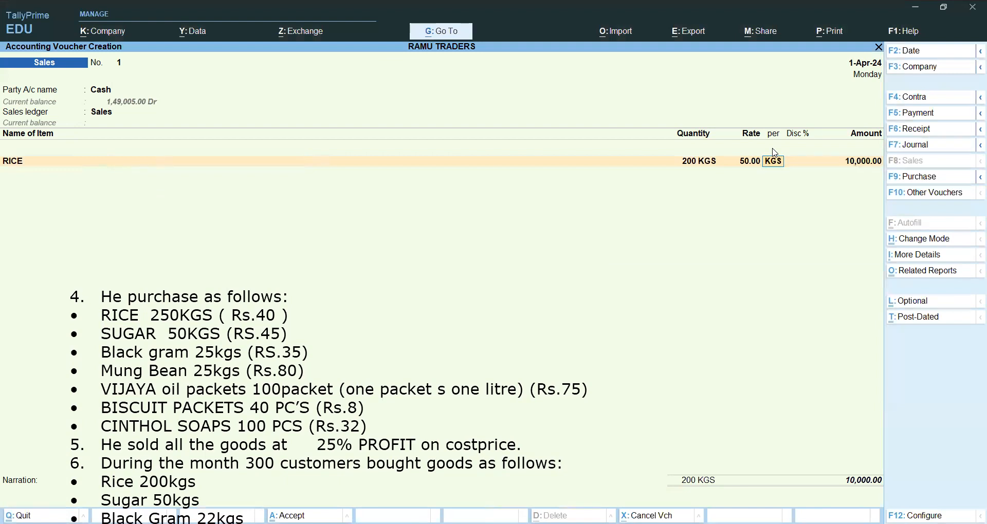
key("Return")
key("Return")
key("Return")
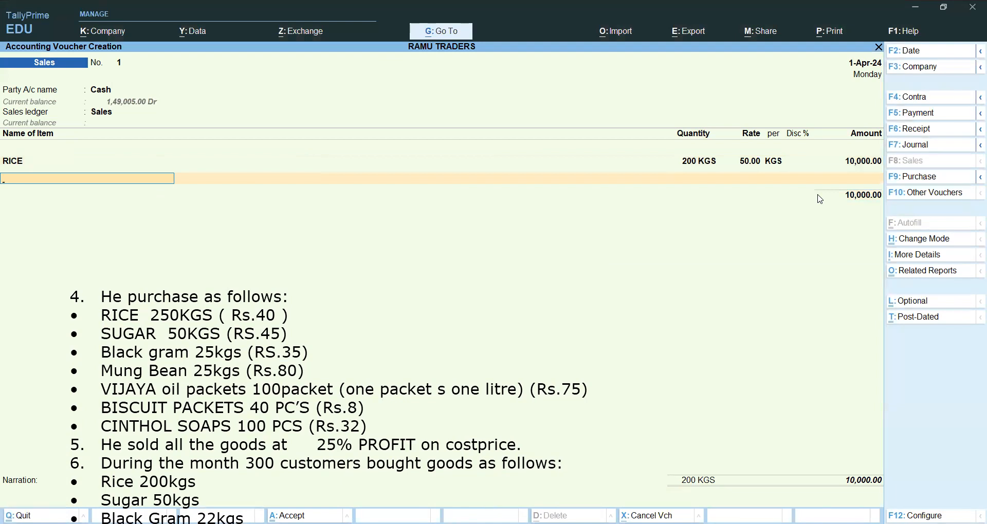
Add SUGAR to the sales voucher with a quantity of 50 KGS at a rate of 52.5.
type("S")
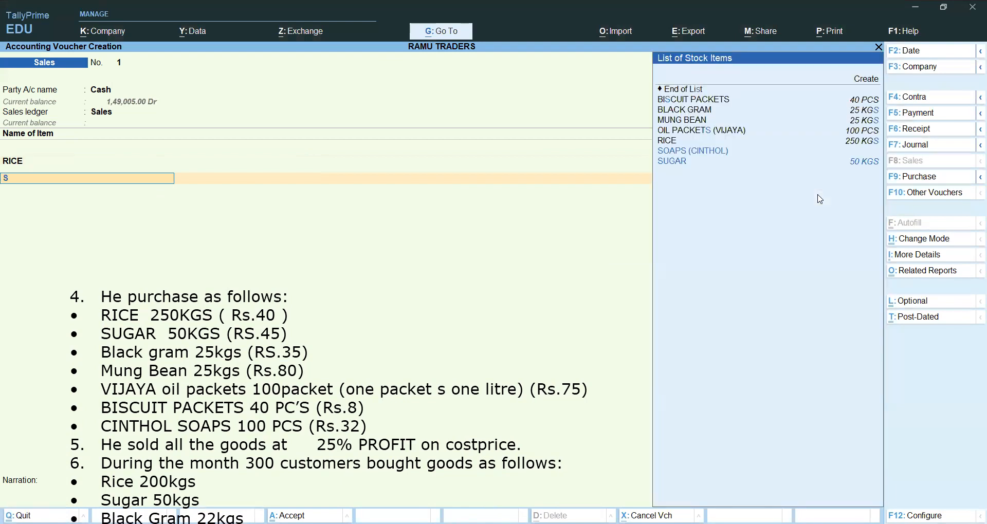
key("Down")
key("Return")
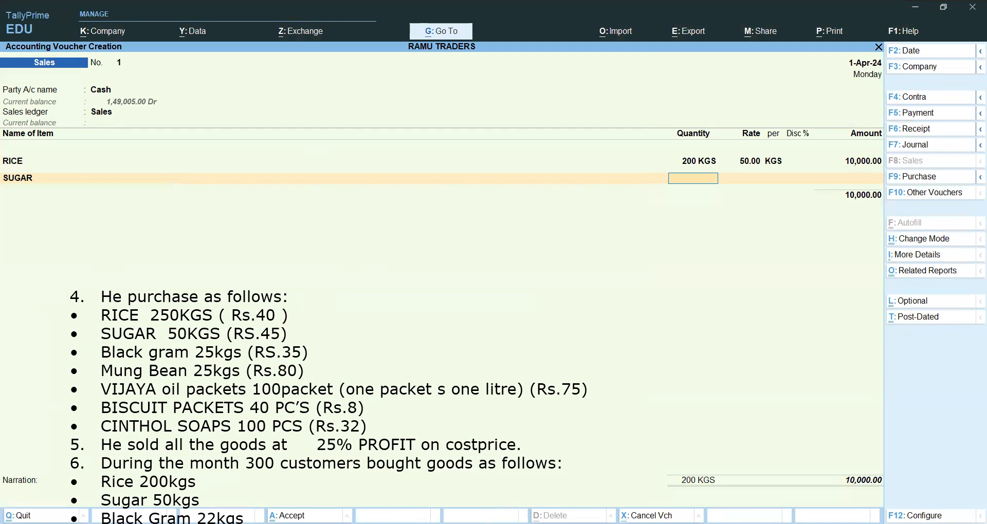
type("50")
key("Return")
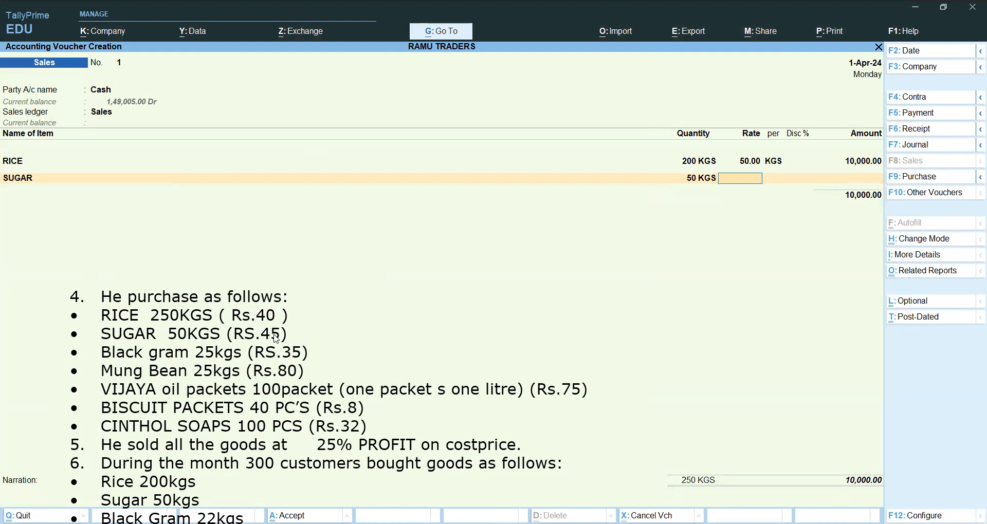
type("52.5")
key("Return")
key("Return")
key("Return")
key("Return")
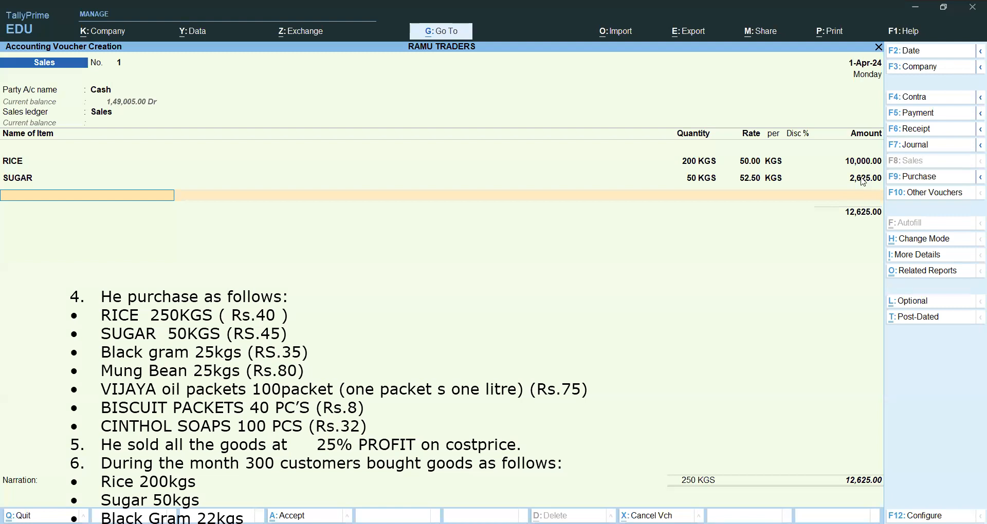
Add BLACK GRAM on the line below SUGAR with a quantity of 22 KGS.
type("B")
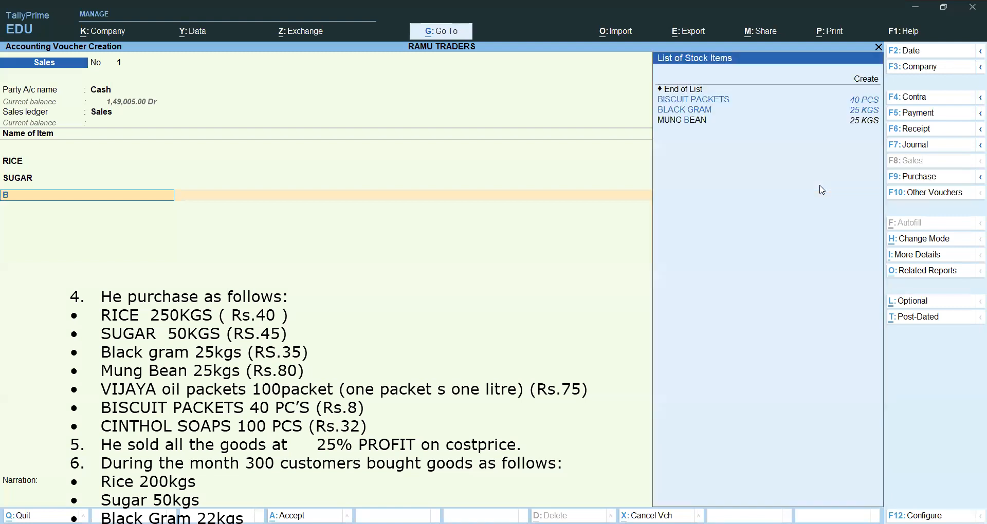
key("Down")
key("Return")
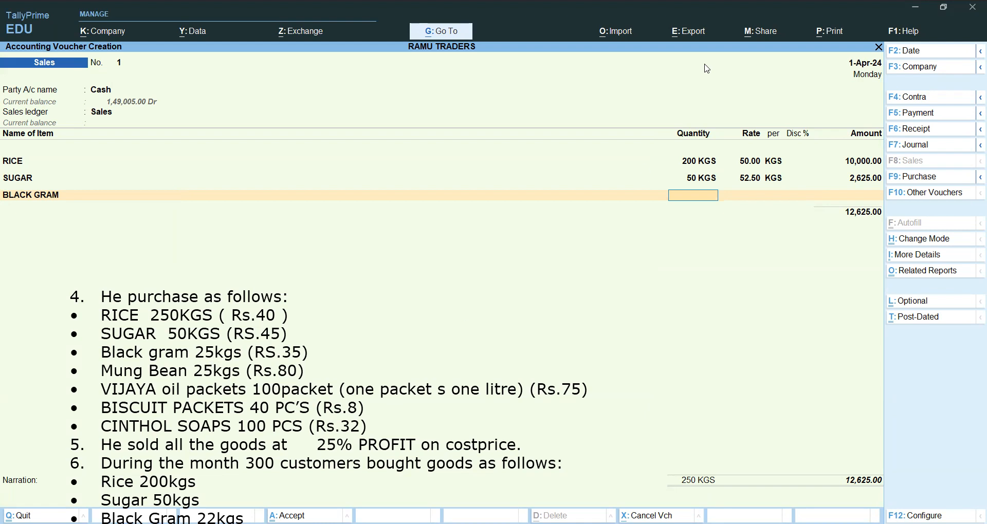
type("22")
key("Return")
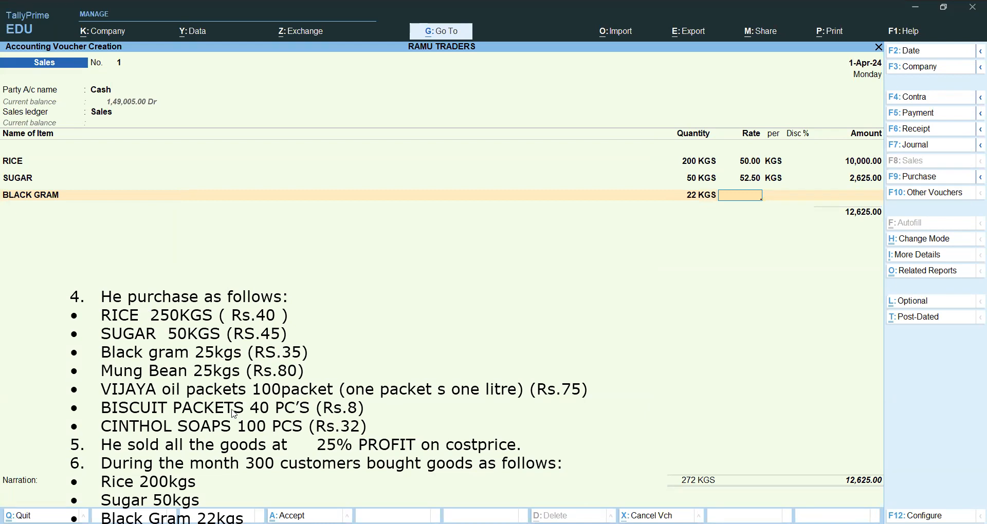
Handwrite the profit calculation 100 + 25 = 125 and the fraction 125/100 over the sales voucher.
key("alt+Tab")
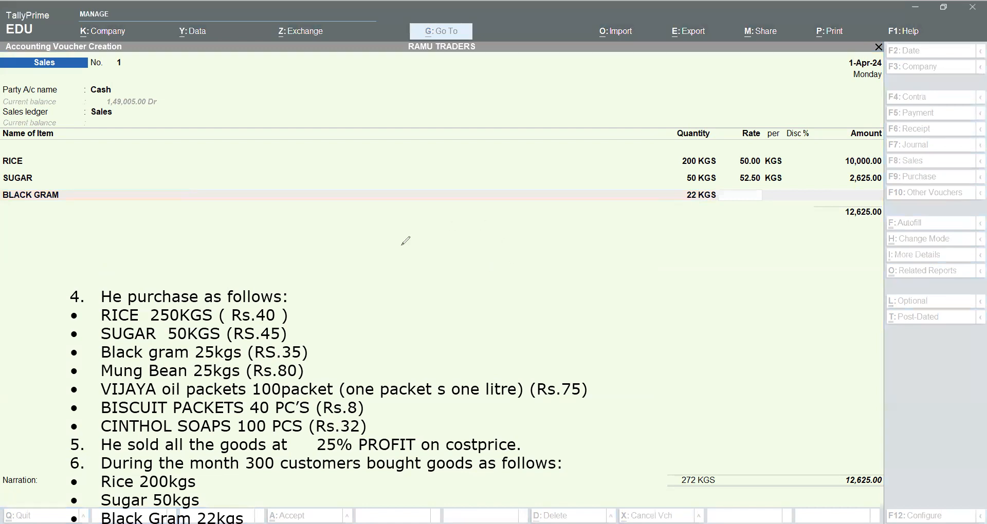
left_click_drag(405, 238, 410, 274)
mouse_move(435, 250)
left_mouse_down()
mouse_move(422, 254)
mouse_move(514, 264)
mouse_move(495, 264)
left_mouse_up()
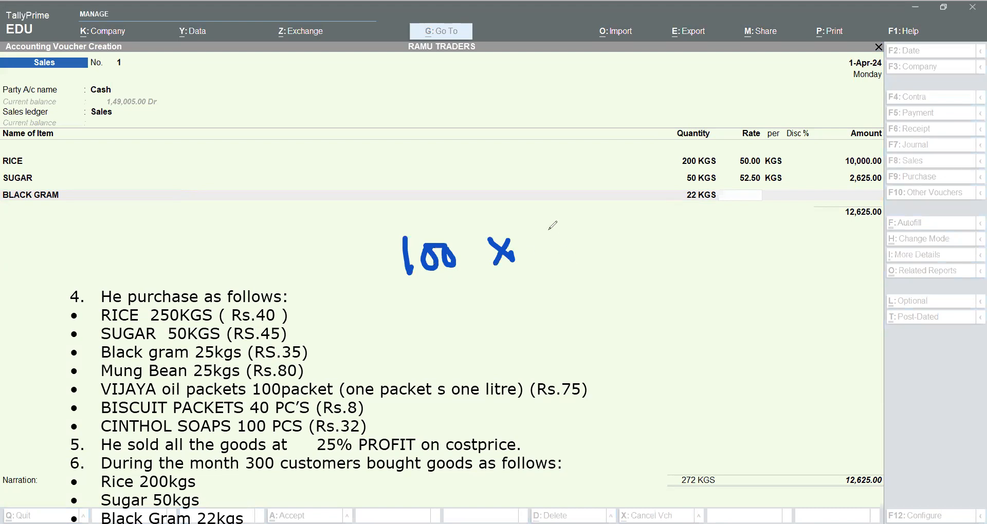
mouse_move(476, 252)
left_mouse_down()
mouse_move(513, 252)
mouse_move(509, 279)
left_mouse_up()
left_click_drag(536, 238, 562, 261)
left_click_drag(562, 227, 575, 226)
left_click_drag(650, 226, 674, 226)
left_click_drag(657, 237, 709, 234)
mouse_move(722, 203)
left_mouse_down()
mouse_move(740, 222)
mouse_move(762, 180)
left_mouse_up()
mouse_move(658, 307)
left_mouse_down()
mouse_move(660, 331)
mouse_move(688, 325)
mouse_move(709, 296)
left_mouse_up()
mouse_move(653, 346)
left_mouse_down()
mouse_move(690, 341)
mouse_move(667, 385)
left_mouse_up()
left_click_drag(684, 357, 699, 356)
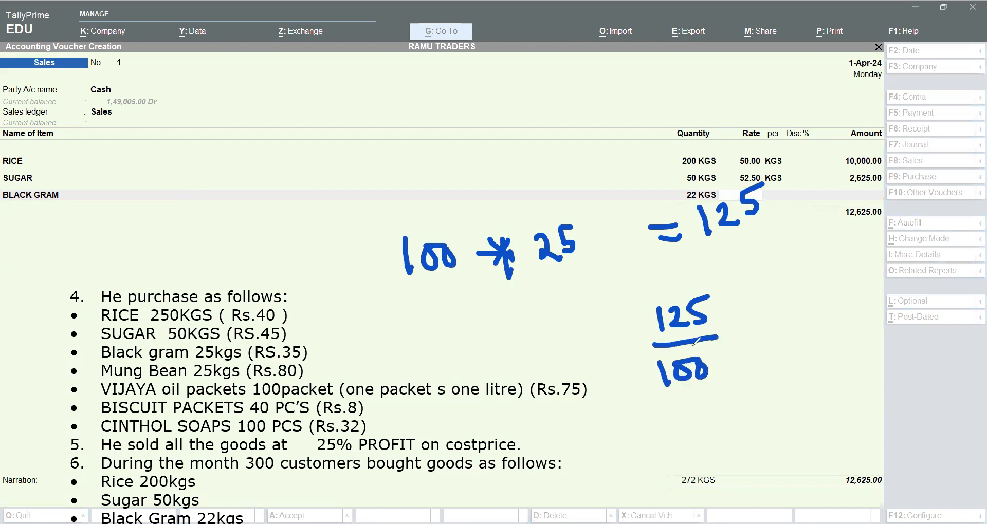
Reduce the handwritten fraction 125/100 to 5/4 and write the multiplication beside the sugar price of Rs.45.
left_click_drag(657, 297, 724, 323)
left_click_drag(745, 282, 735, 312)
left_click_drag(658, 360, 729, 385)
left_click_drag(734, 373, 752, 400)
mouse_move(822, 308)
left_mouse_down()
mouse_move(844, 308)
mouse_move(850, 318)
left_mouse_up()
mouse_move(293, 326)
left_mouse_down()
mouse_move(304, 331)
mouse_move(295, 338)
left_mouse_up()
mouse_move(318, 308)
left_mouse_down()
mouse_move(310, 323)
mouse_move(331, 336)
mouse_move(332, 354)
mouse_move(314, 366)
mouse_move(337, 355)
mouse_move(349, 390)
mouse_move(306, 382)
mouse_move(303, 397)
mouse_move(329, 377)
mouse_move(317, 396)
mouse_move(337, 398)
left_mouse_up()
left_click_drag(325, 408, 332, 423)
Undo all handwritten calculation strokes and return to the BLACK GRAM rate in the sales voucher.
key("ctrl+z")
key("ctrl+z")
key("ctrl+z")
key("ctrl+z")
key("ctrl+z")
key("ctrl+z")
key("ctrl+z")
key("ctrl+z")
key("ctrl+z")
key("ctrl+z")
key("ctrl+z")
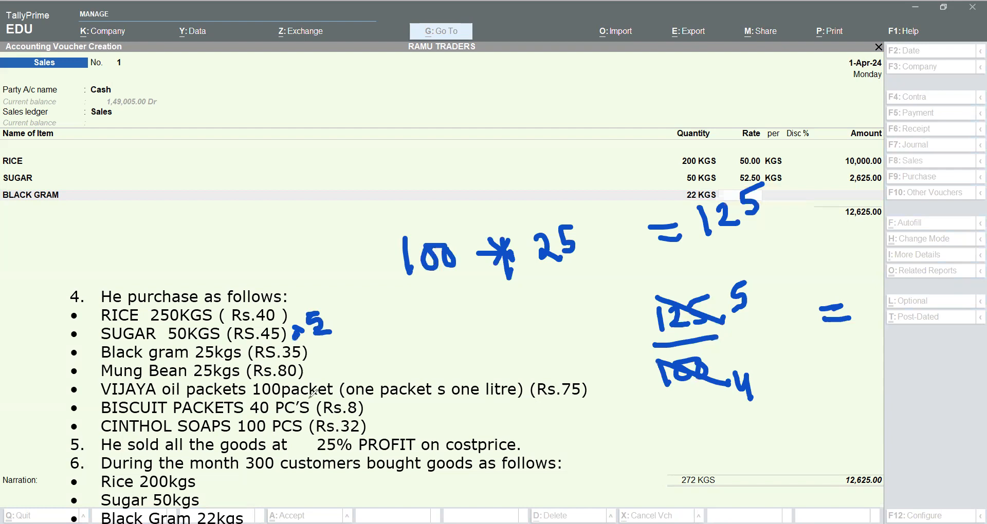
key("ctrl+z")
key("ctrl+z")
key("ctrl+z")
key("ctrl+z")
key("ctrl+z")
key("ctrl+z")
key("ctrl+z")
key("ctrl+z")
key("ctrl+z")
key("ctrl+z")
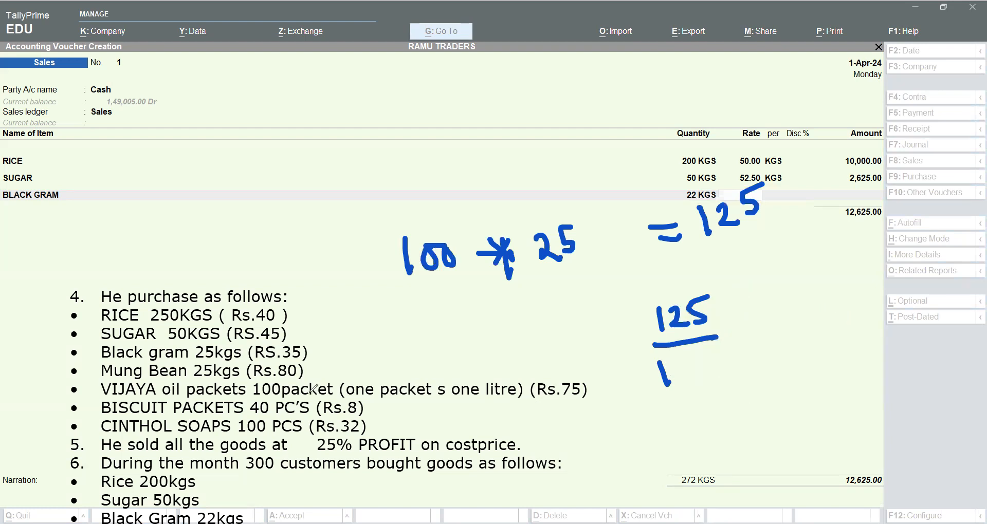
key("ctrl+z")
key("ctrl+z")
key("ctrl+z")
key("ctrl+z")
key("ctrl+z")
key("ctrl+z")
key("ctrl+z")
key("ctrl+z")
key("ctrl+z")
key("ctrl+z")
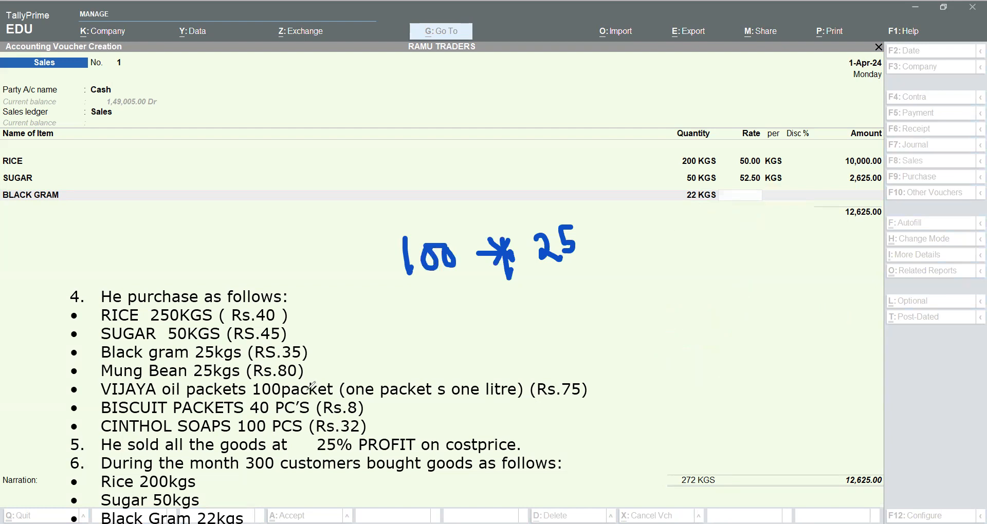
key("ctrl+z")
key("ctrl+z")
key("ctrl+z")
key("ctrl+z")
key("ctrl+z")
key("ctrl+z")
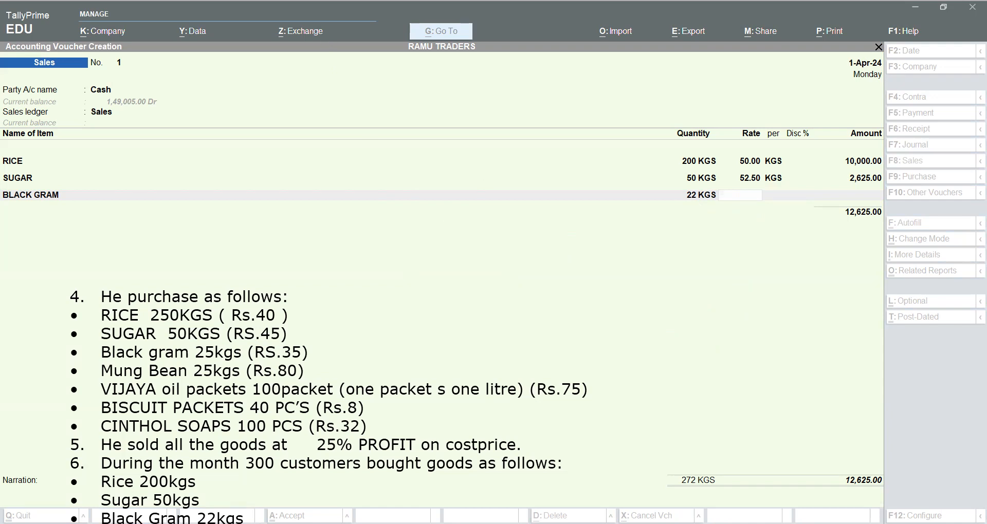
left_click(390, 326)
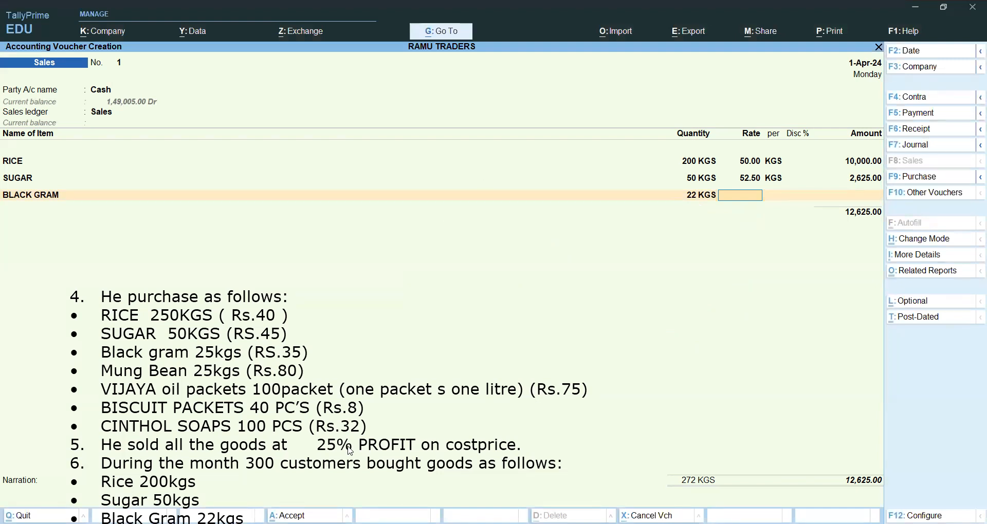
left_click(306, 311)
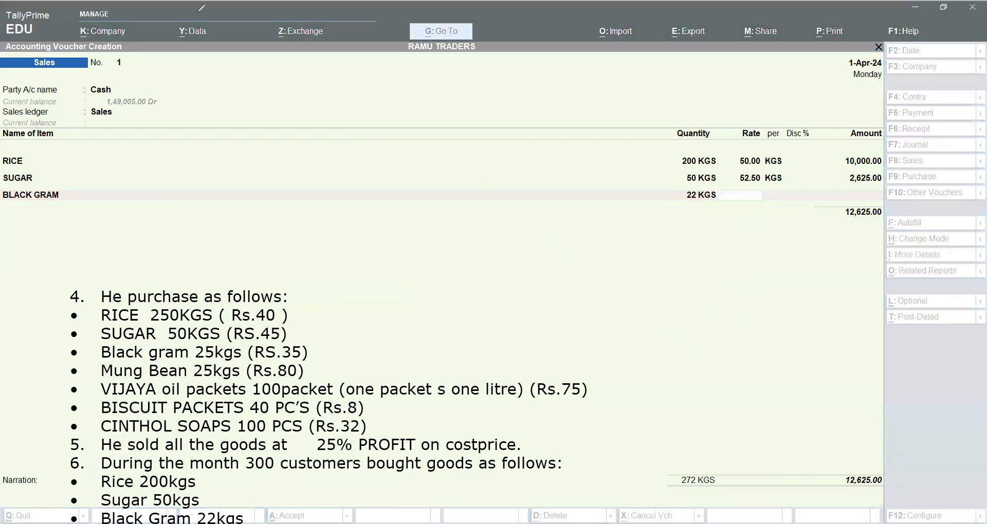
left_click(263, 523)
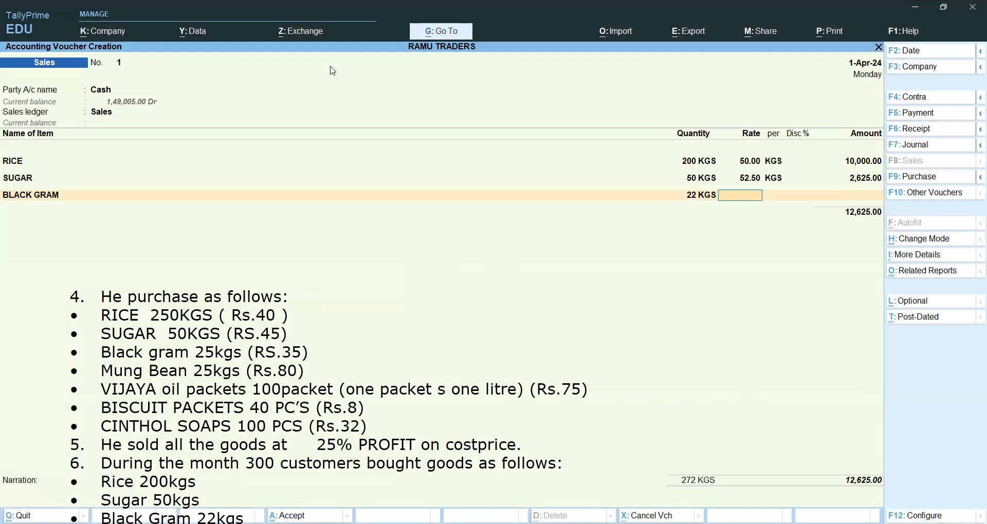
Reposition the exercise text overlay so both the purchase prices and the sold quantities can be read, and return to the sales voucher.
left_click_drag(240, 408, 313, 256)
left_click(67, 380)
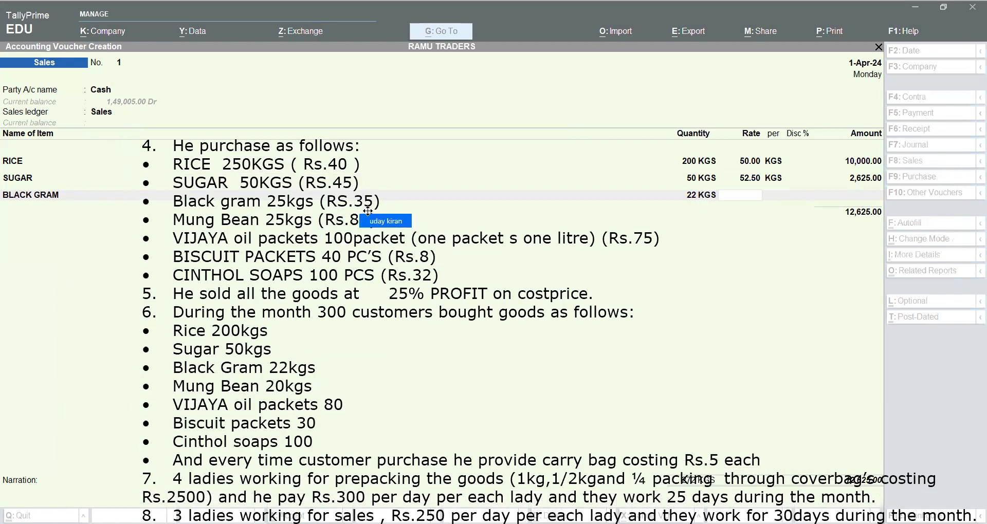
left_click(502, 130)
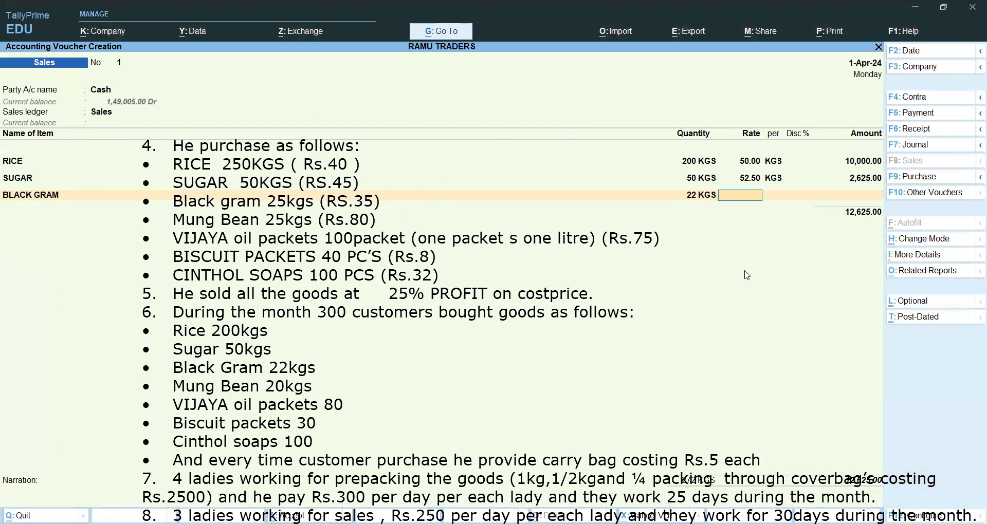
Calculate the BLACK GRAM selling rate as 35*5/4 in the built-in calculator and return to the voucher.
key("ctrl+n")
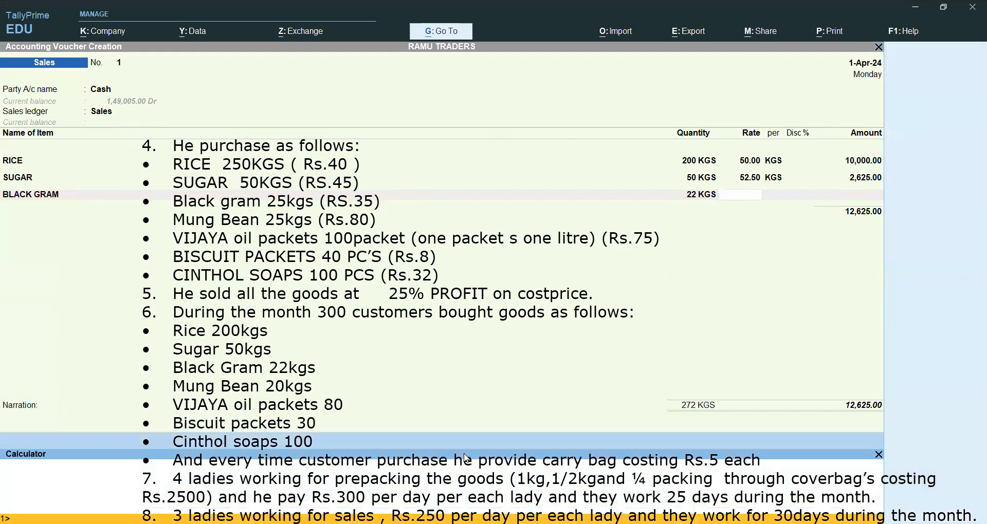
type("35*5/4")
key("Return")
key("ctrl")
key("ctrl")
key("ctrl+m")
Set the BLACK GRAM rate to 43.75 per KGS and complete its line.
type("4375")
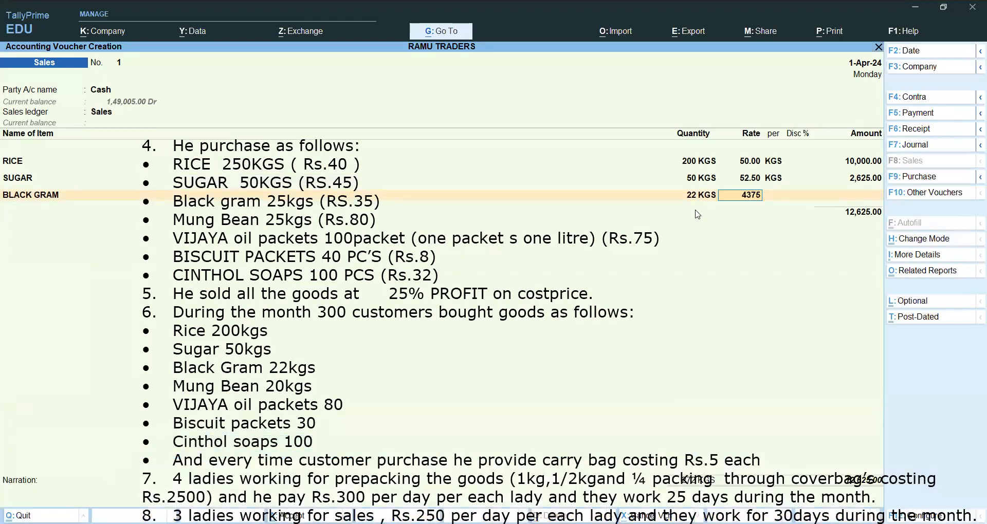
key("Return")
key("BackSpace")
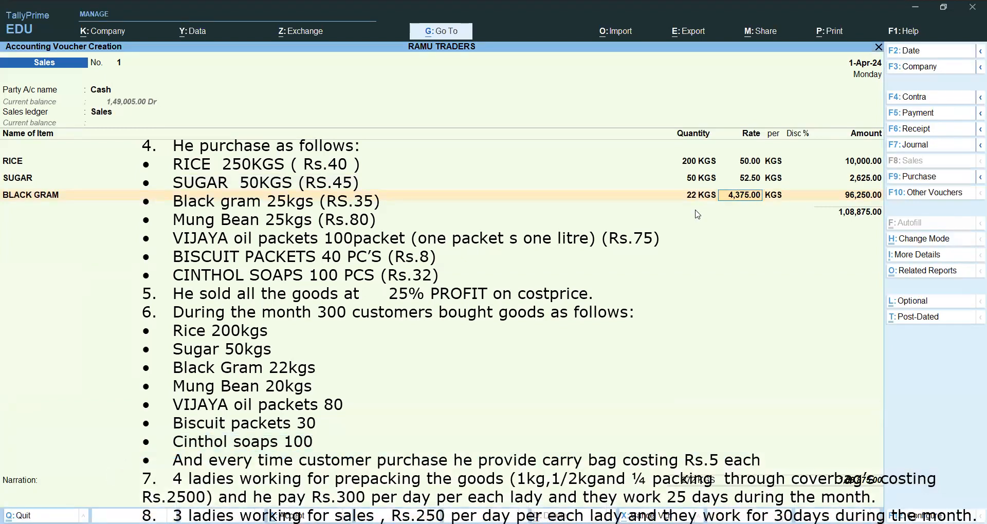
type("43.75")
key("Return")
key("Return")
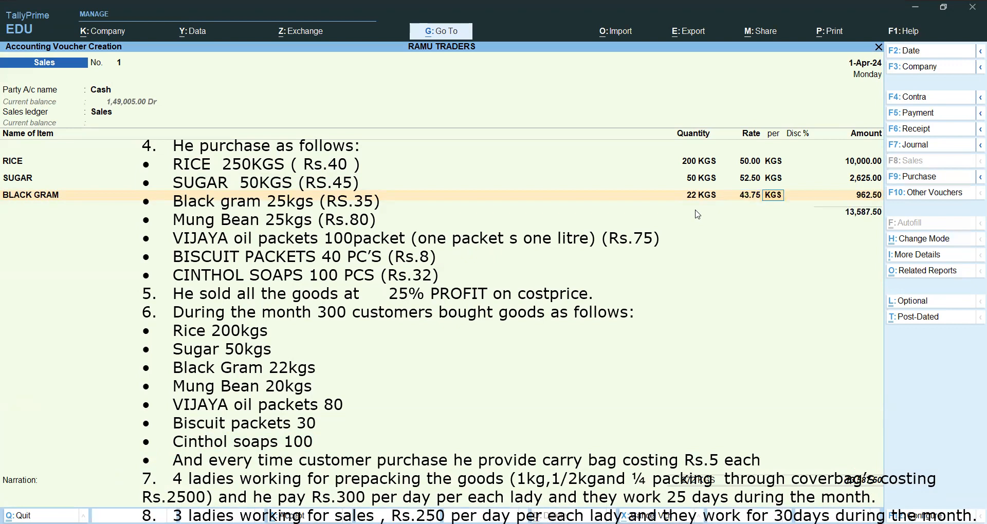
key("Return")
Add MUNG BEAN on the line below BLACK GRAM with 20 KGS at a rate of 100.
key("Return")
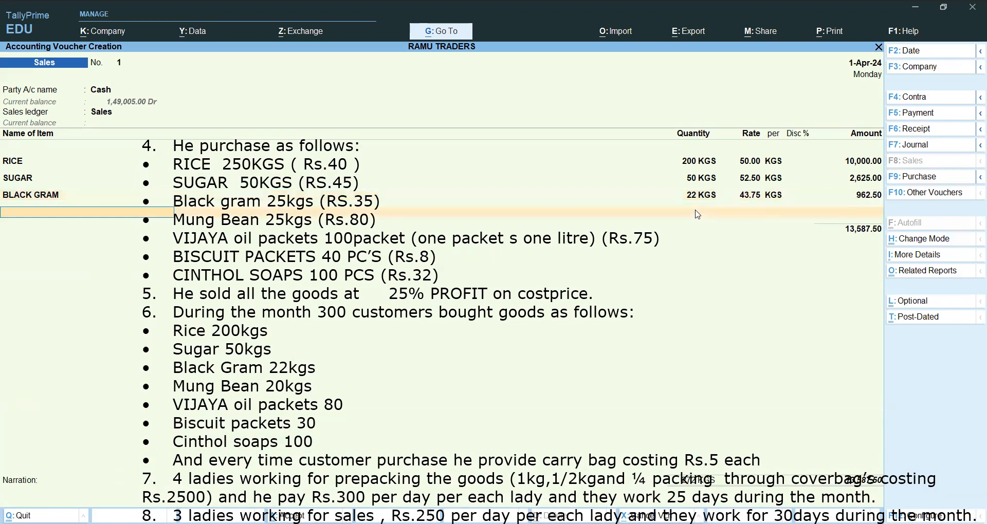
type("m")
key("Return")
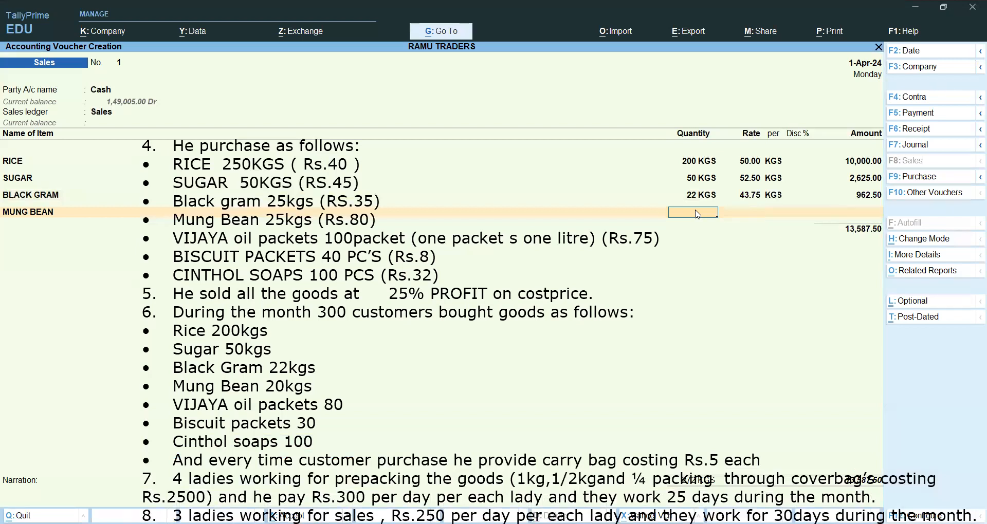
type("20")
key("Return")
type("100")
key("Return")
key("Return")
key("Return")
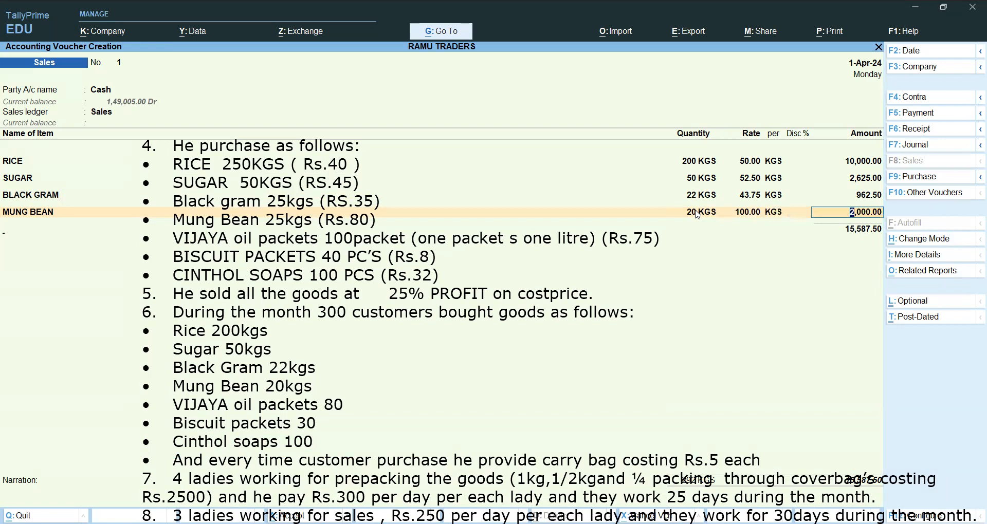
key("Return")
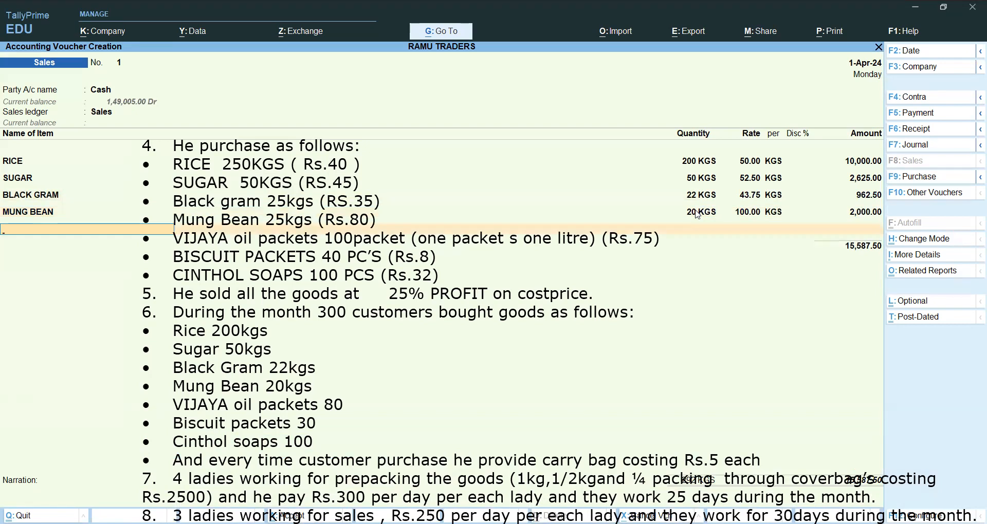
Add OIL PACKETS (VIJAYA) on the line below MUNG BEAN with a quantity of 80 PCS.
type("o")
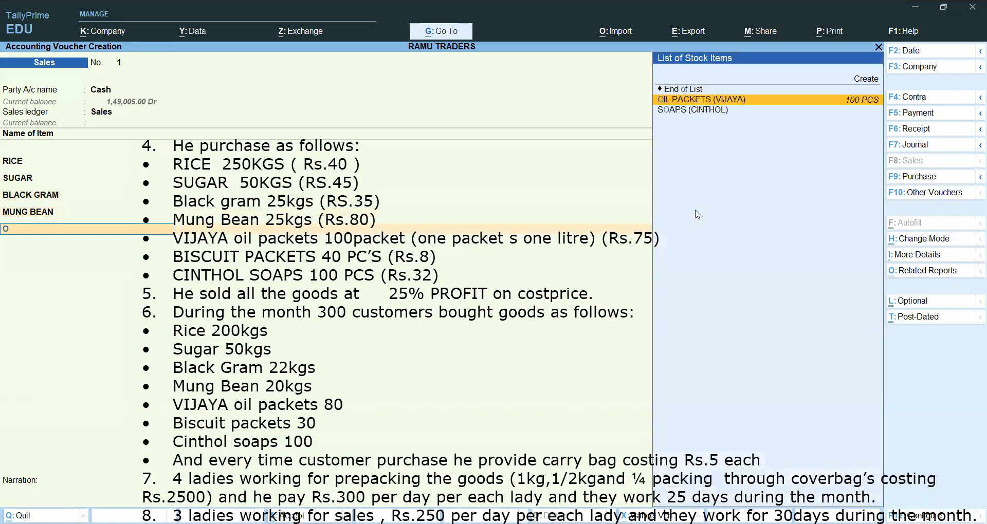
key("Return")
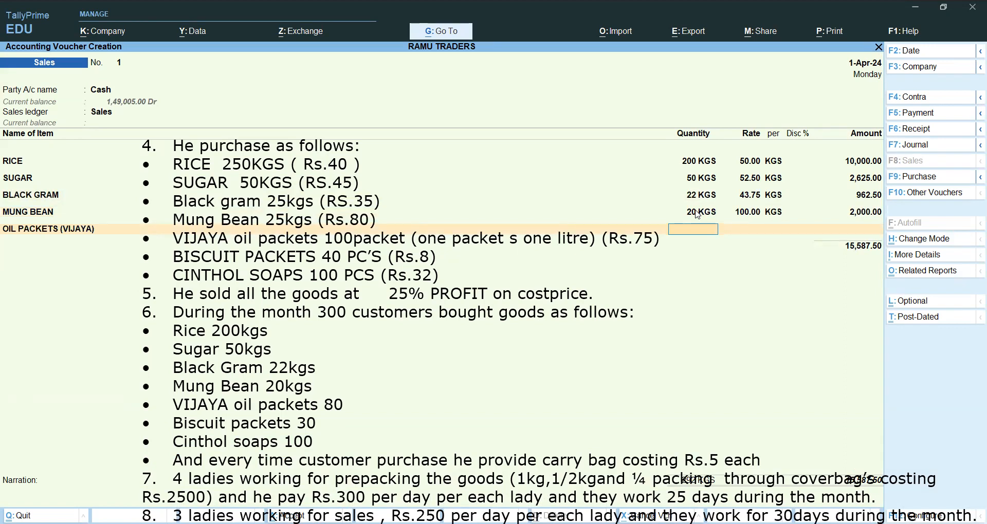
type("80")
key("Return")
Calculate the oil packets' selling rate as 75*5/4 in the built-in calculator and return to the voucher.
key("ctrl+n")
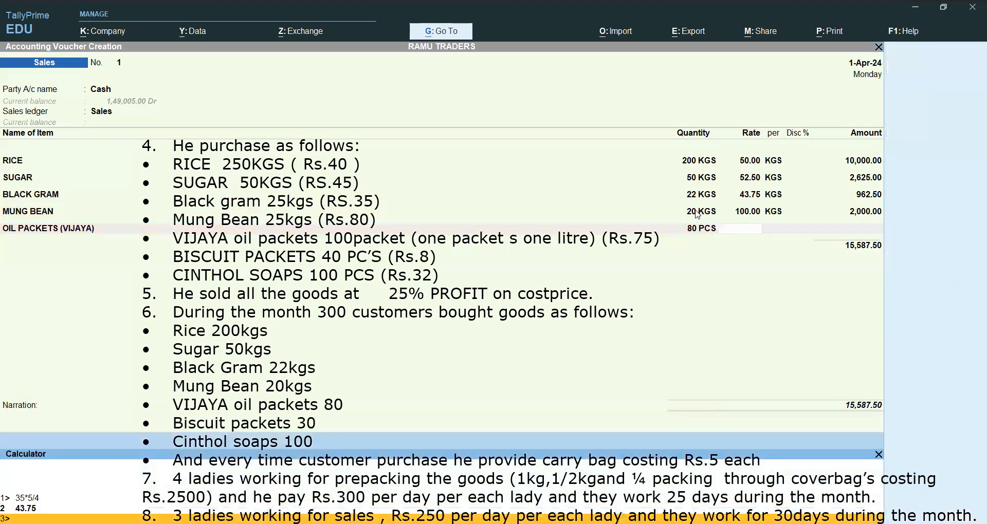
type("75*5/4")
key("Return")
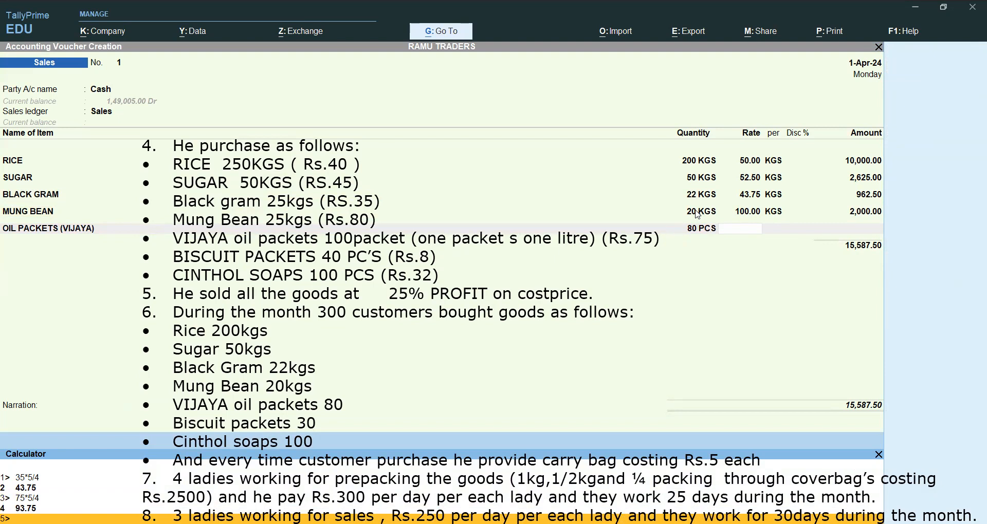
key("ctrl")
key("ctrl+m")
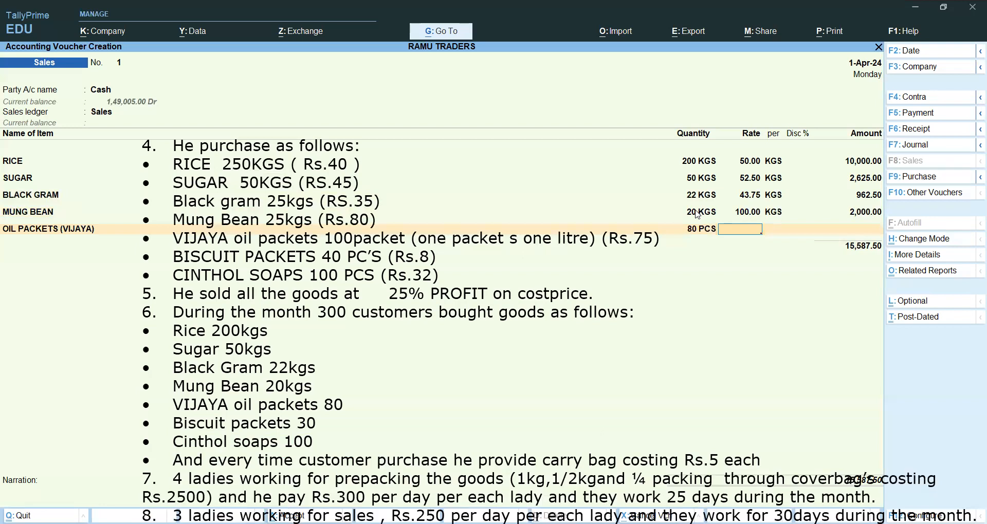
Set the OIL PACKETS (VIJAYA) rate to 93.75 per PCS and complete its line.
type("93.75")
key("Return")
key("Return")
key("Return")
key("Return")
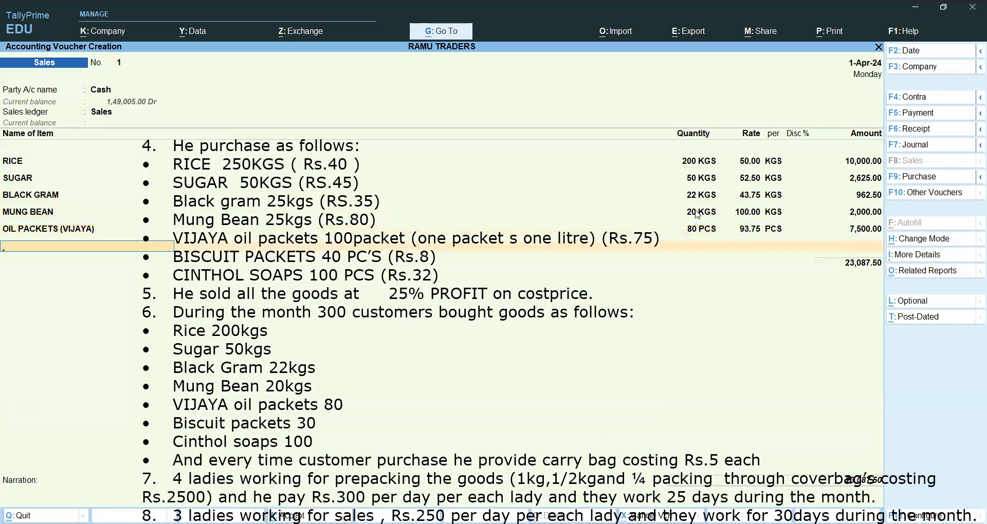
Add BISCUIT PACKETS on the line below the oil packets with 30 PCS at a rate of 10.
type("B")
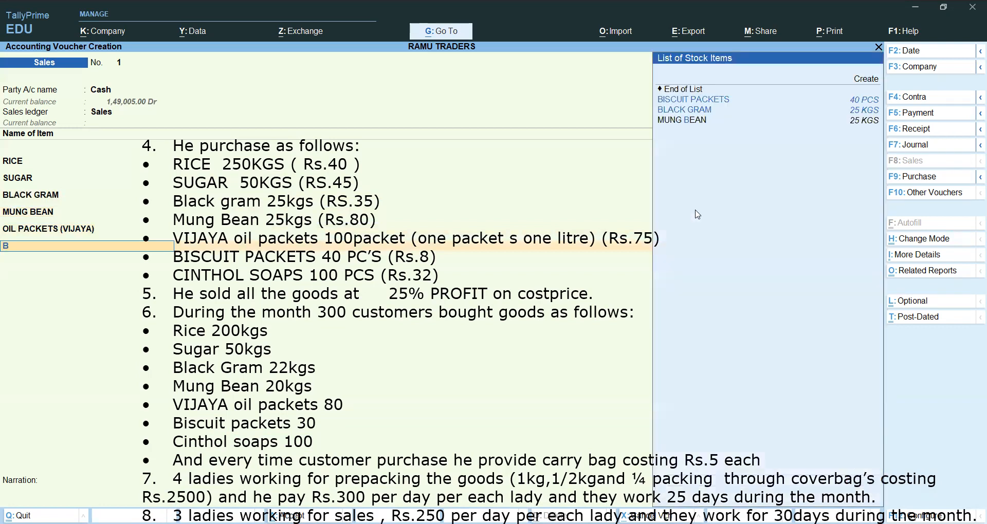
key("Return")
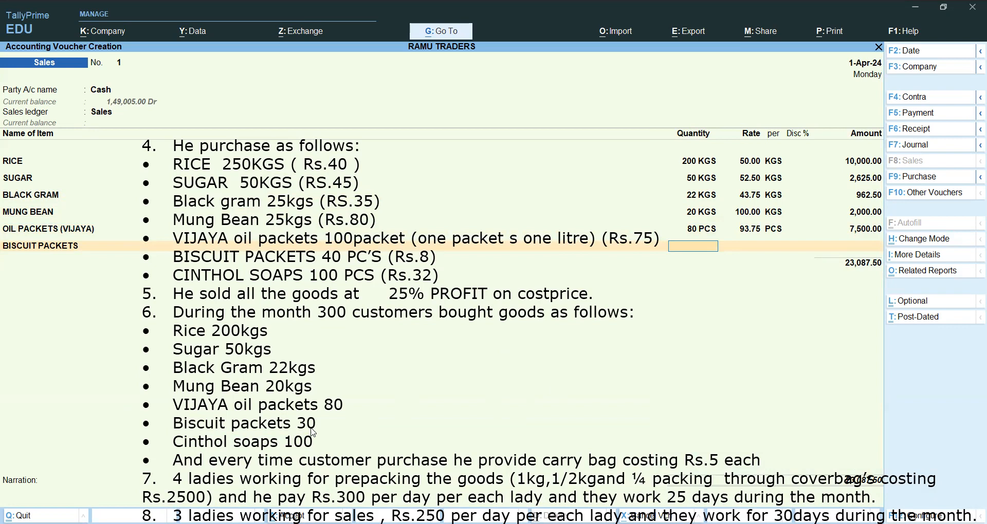
type("30")
key("Return")
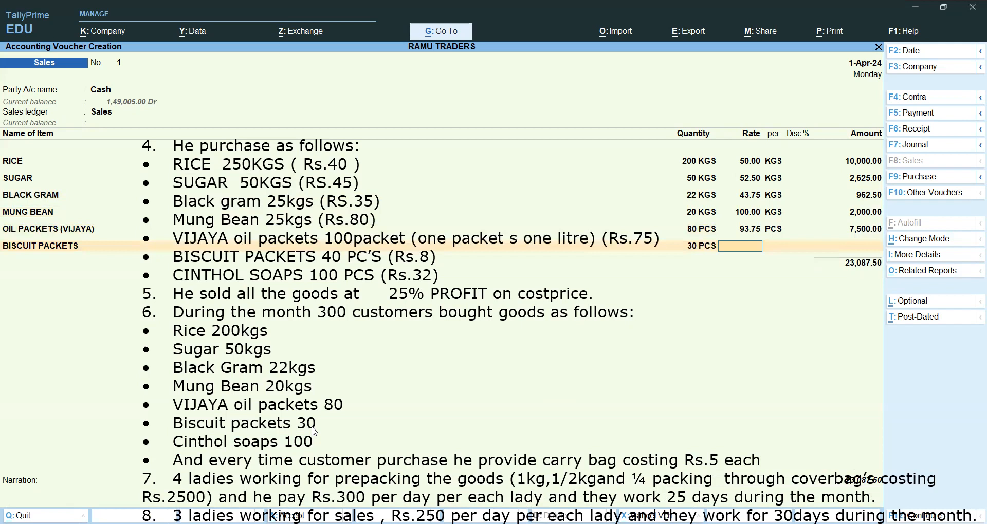
type("10")
key("Return")
key("Return")
key("Return")
key("Return")
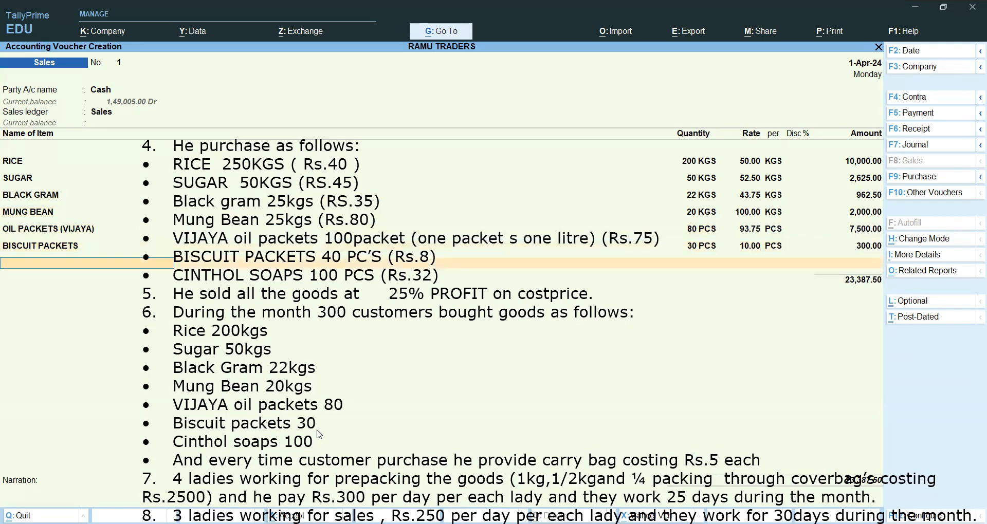
Add SOAPS (CINTHOL) on the line below BISCUIT PACKETS with an amount of 4000.
type("C")
key("Down")
key("Down")
key("Down")
key("Down")
key("Down")
key("Down")
key("Return")
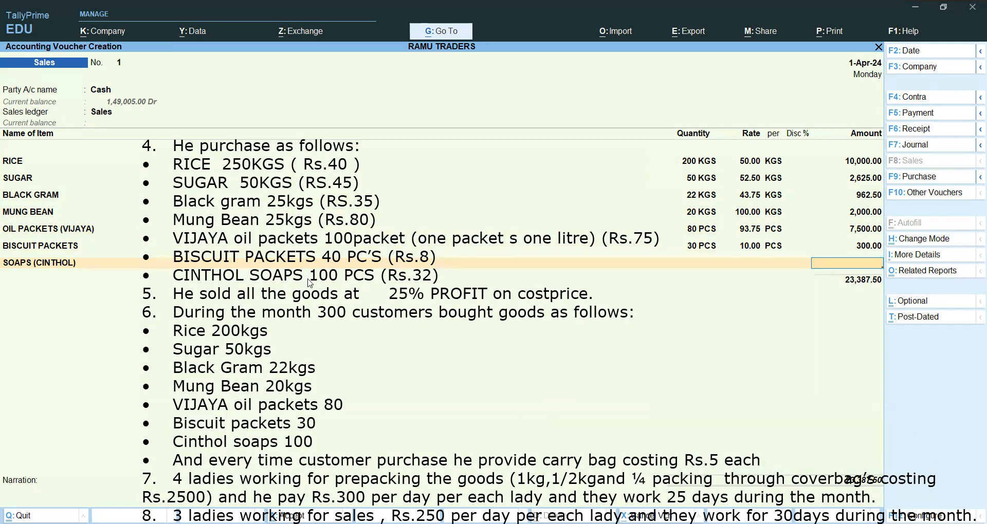
type("4000")
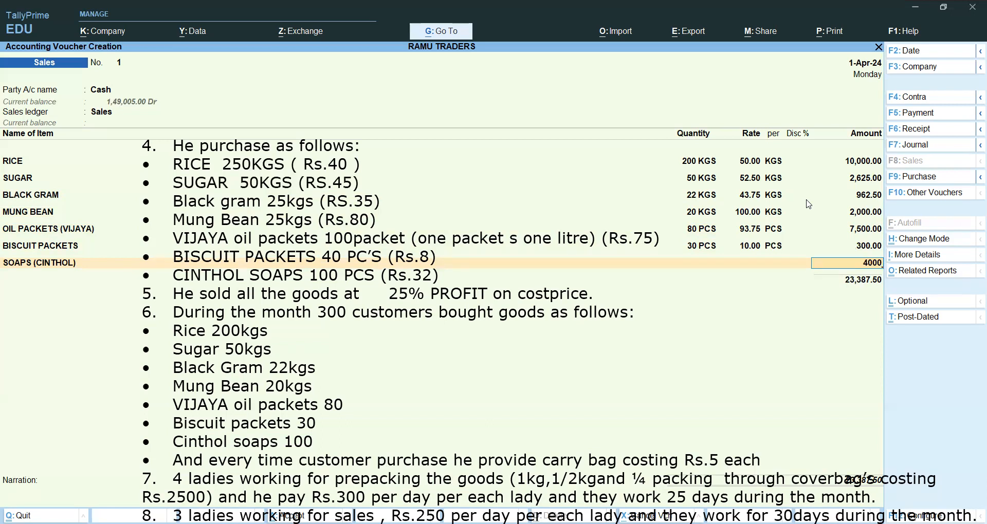
Complete the SOAPS (CINTHOL) line and save the cash sales voucher.
key("Return")
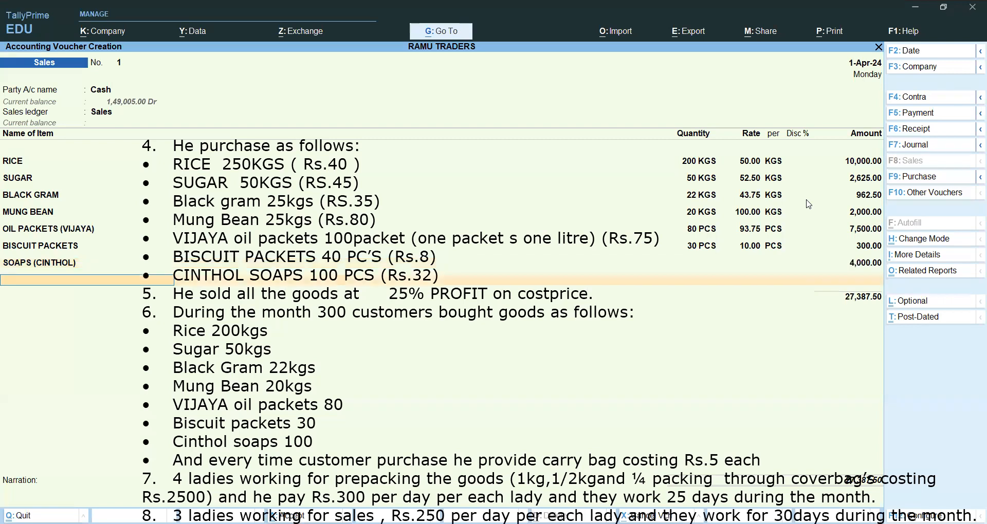
key("ctrl")
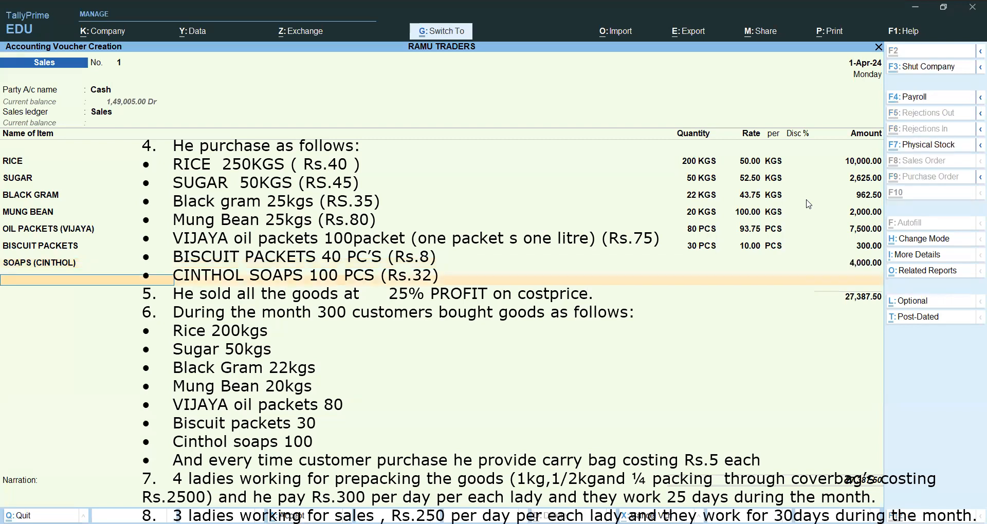
key("ctrl+a")
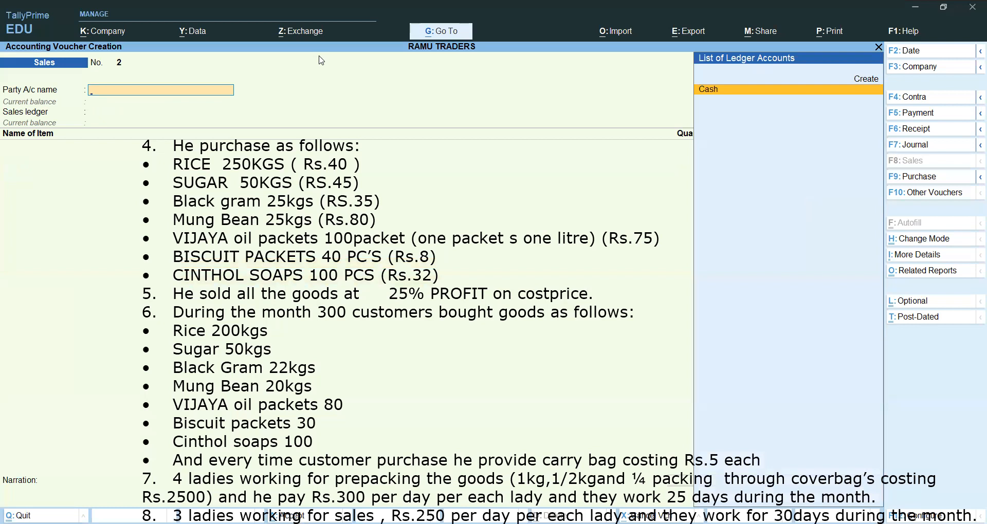
Move the overlaid exercise text upward to read items 7 to 9 in full.
left_click_drag(262, 282, 243, 175)
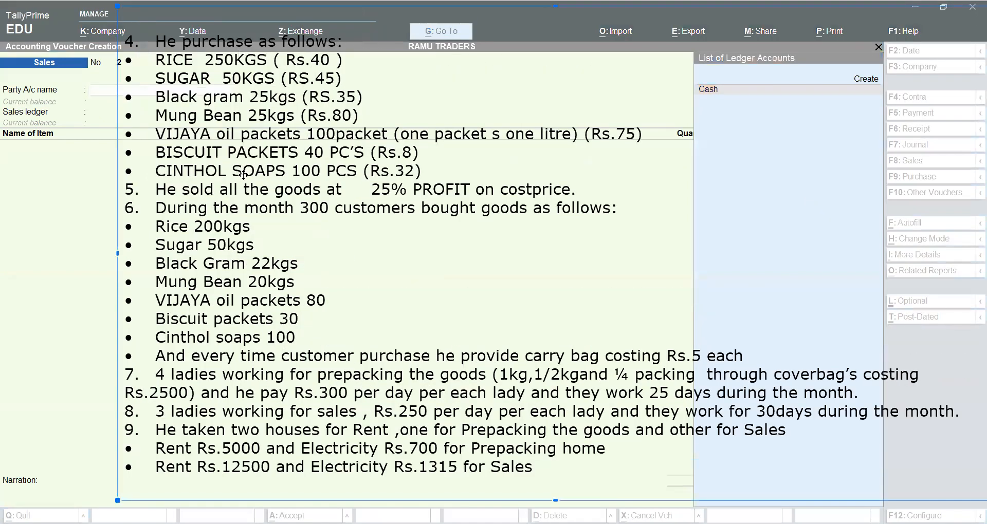
left_click_drag(239, 251, 240, 170)
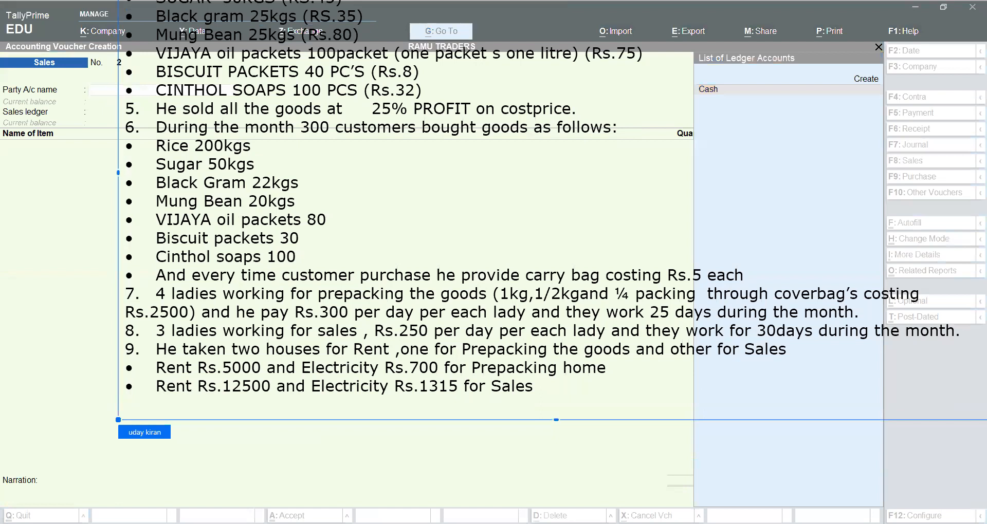
left_click(168, 298)
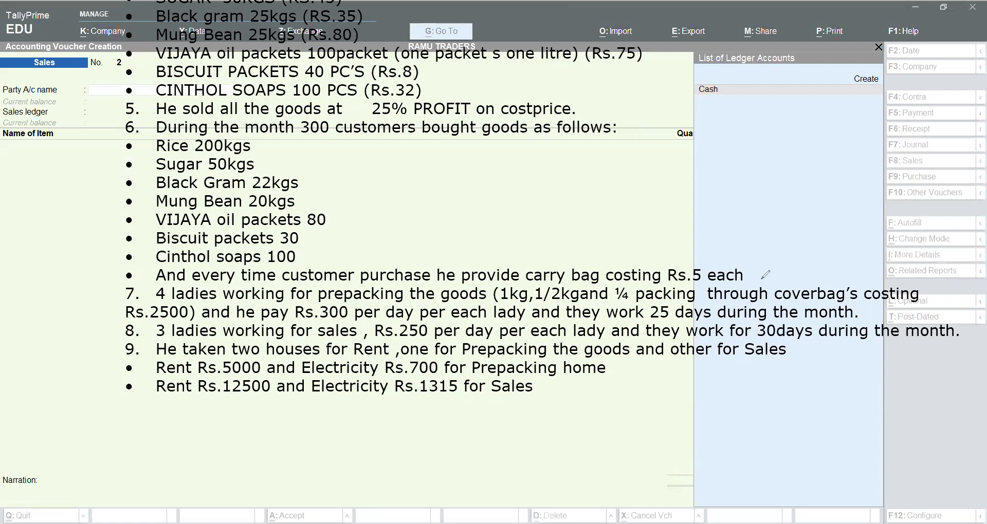
Point an arrow at the cover bag cost in item 7, underline its wage terms and undo the underline.
mouse_move(770, 257)
left_mouse_down()
mouse_move(781, 282)
mouse_move(789, 265)
left_mouse_up()
left_click_drag(261, 322, 826, 320)
key("ctrl+z")
key("ctrl+z")
Handwrite the prepacking wage calculation 300 x 4 x 25, circle its multipliers and undo the writing.
mouse_move(445, 167)
left_mouse_down()
mouse_move(465, 174)
mouse_move(444, 185)
mouse_move(484, 169)
mouse_move(490, 180)
left_mouse_up()
mouse_move(531, 155)
left_mouse_down()
mouse_move(552, 175)
mouse_move(532, 175)
mouse_move(578, 166)
left_mouse_up()
mouse_move(574, 154)
left_mouse_down()
mouse_move(576, 175)
mouse_move(617, 166)
mouse_move(602, 170)
mouse_move(634, 146)
mouse_move(639, 163)
left_mouse_up()
left_click_drag(645, 156, 643, 160)
left_click_drag(641, 137, 665, 130)
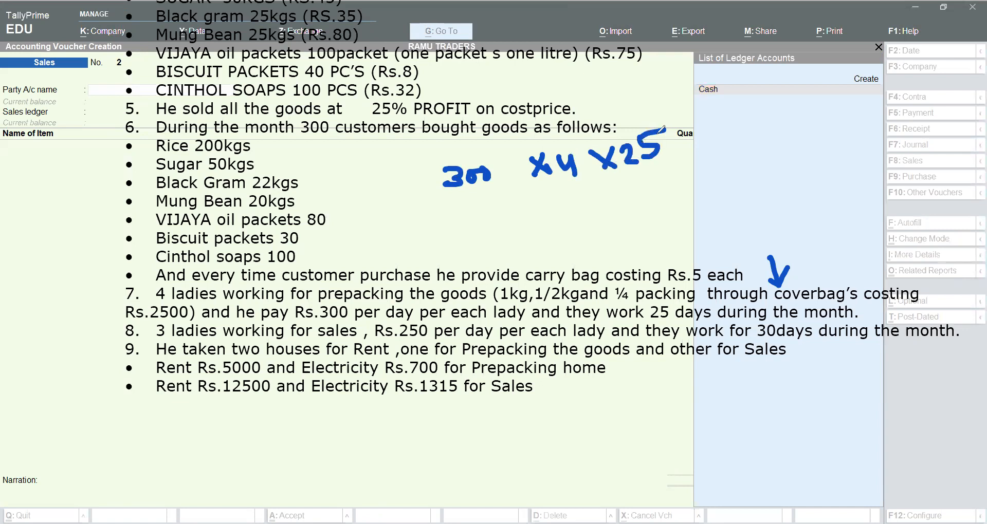
mouse_move(558, 186)
left_mouse_down()
mouse_move(675, 154)
mouse_move(541, 131)
mouse_move(553, 187)
left_mouse_up()
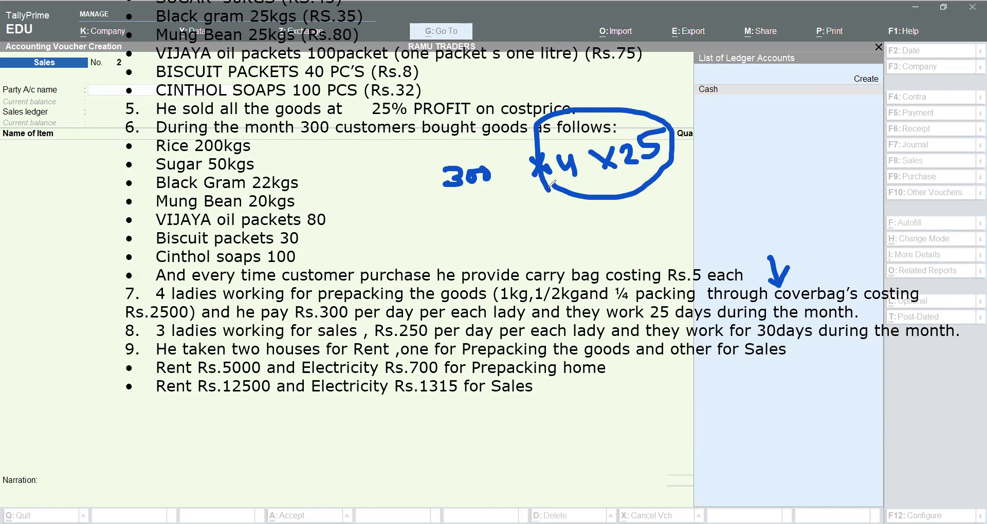
key("ctrl+z")
key("ctrl+z")
key("ctrl+z")
key("ctrl+z")
key("ctrl+z")
key("ctrl+z")
key("ctrl+z")
key("ctrl+z")
key("ctrl+z")
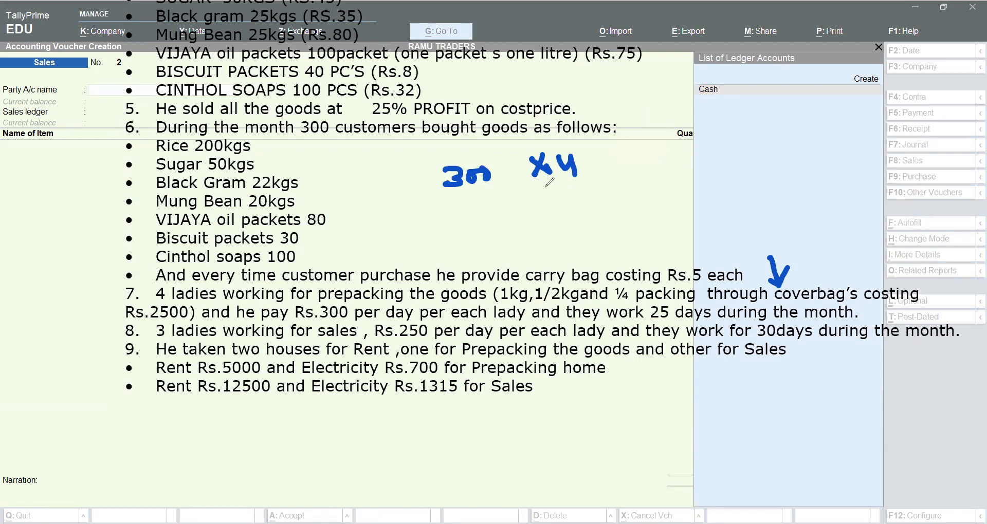
key("ctrl+z")
key("ctrl+z")
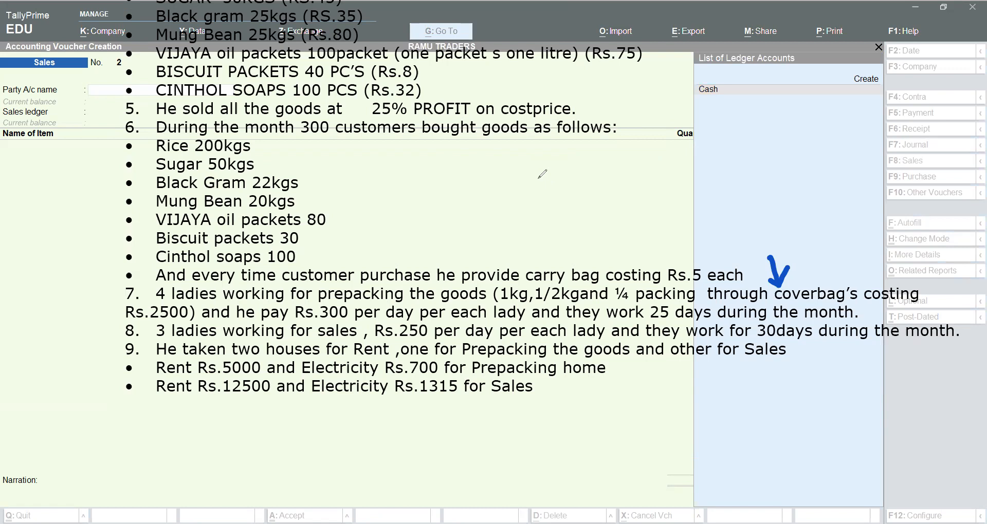
Circle the packing sizes in item 7, tick the item, underline its Rs.300 daily wage and undo these marks.
mouse_move(486, 307)
left_mouse_down()
mouse_move(709, 301)
mouse_move(642, 277)
mouse_move(492, 276)
mouse_move(490, 299)
left_mouse_up()
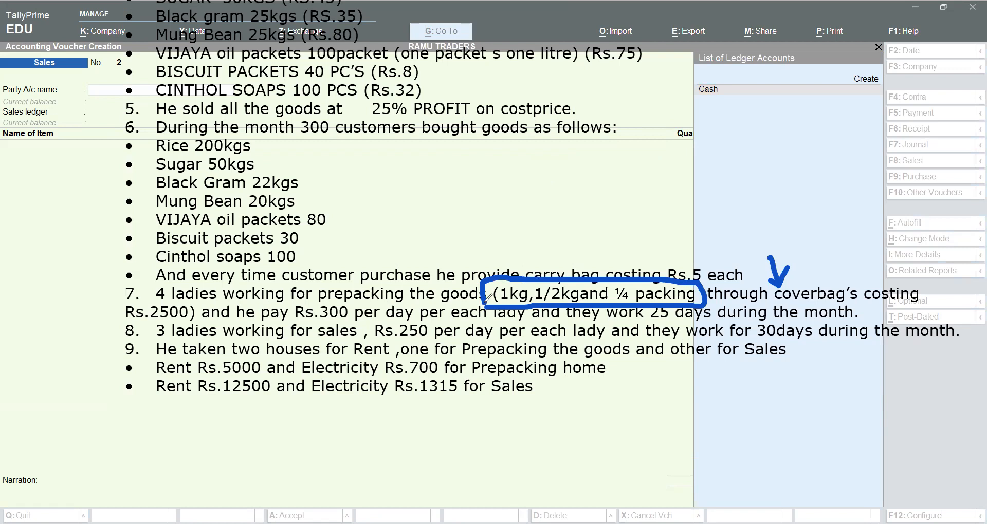
key("ctrl+z")
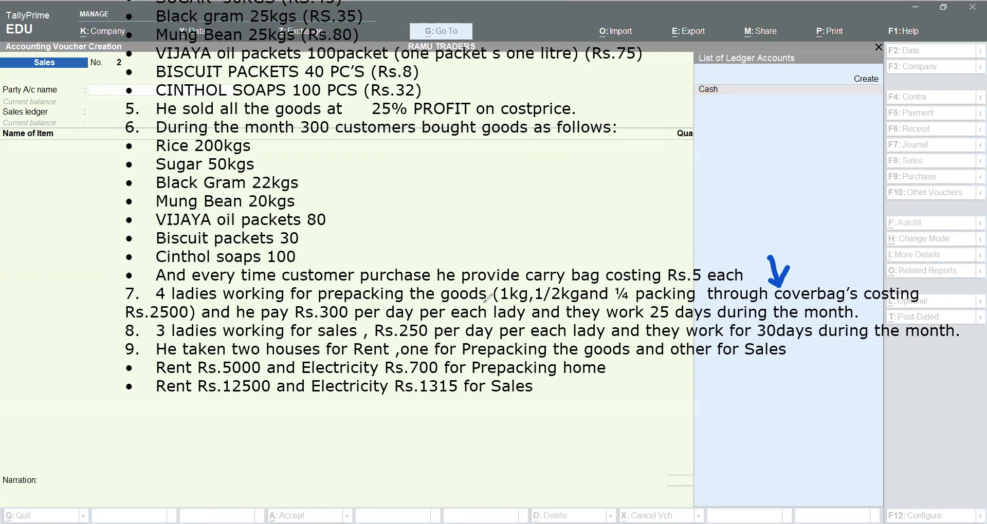
left_click_drag(106, 292, 136, 280)
left_click_drag(317, 322, 379, 322)
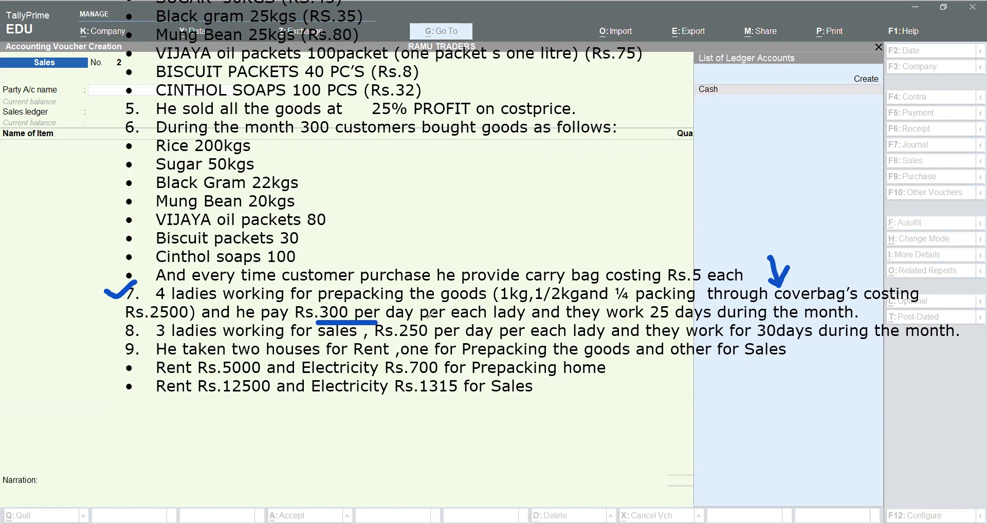
key("ctrl+z")
key("ctrl+z")
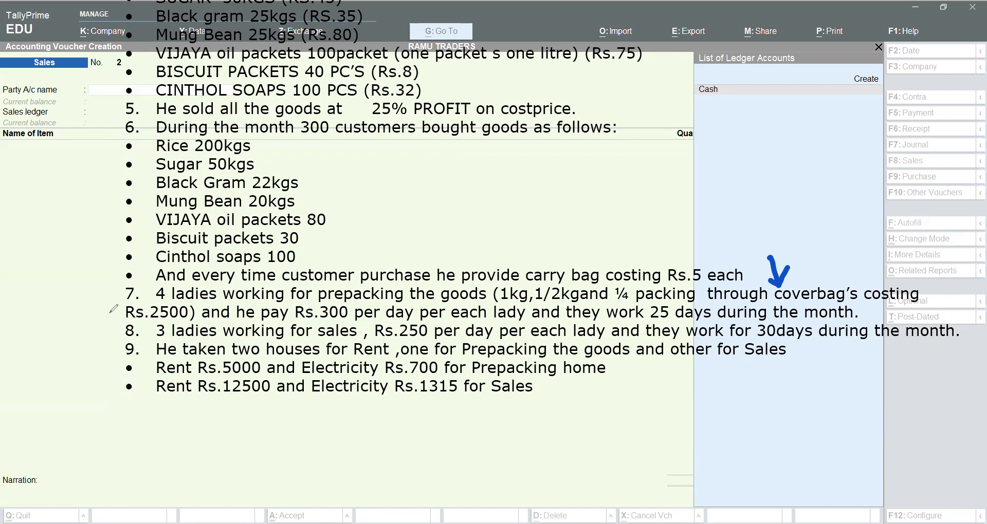
Tick item 8, underline its three ladies, circle "for sales" and undo the underline and circle.
mouse_move(111, 334)
left_mouse_down()
mouse_move(134, 323)
mouse_move(292, 342)
left_mouse_up()
mouse_move(365, 341)
left_mouse_down()
mouse_move(298, 312)
mouse_move(291, 338)
mouse_move(354, 354)
mouse_move(358, 315)
mouse_move(350, 312)
left_mouse_up()
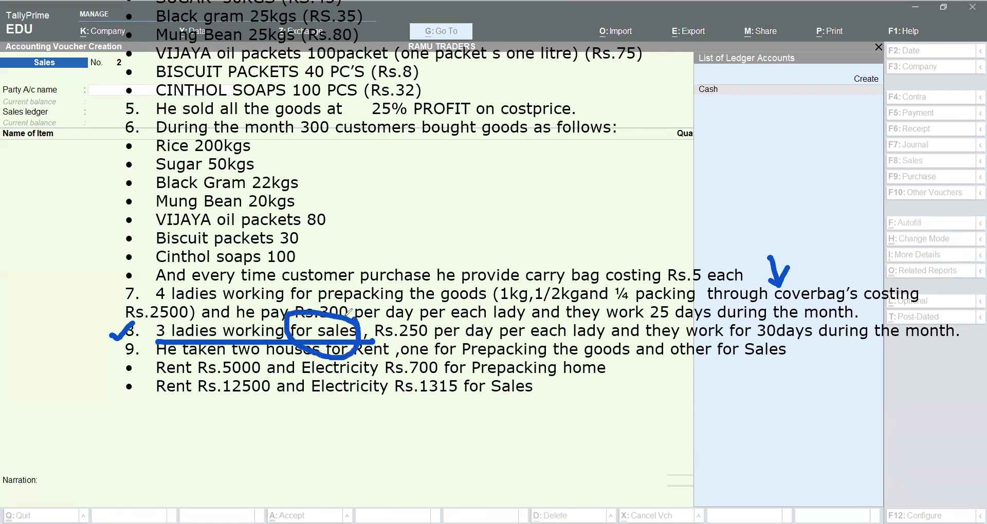
key("ctrl+z")
key("ctrl+z")
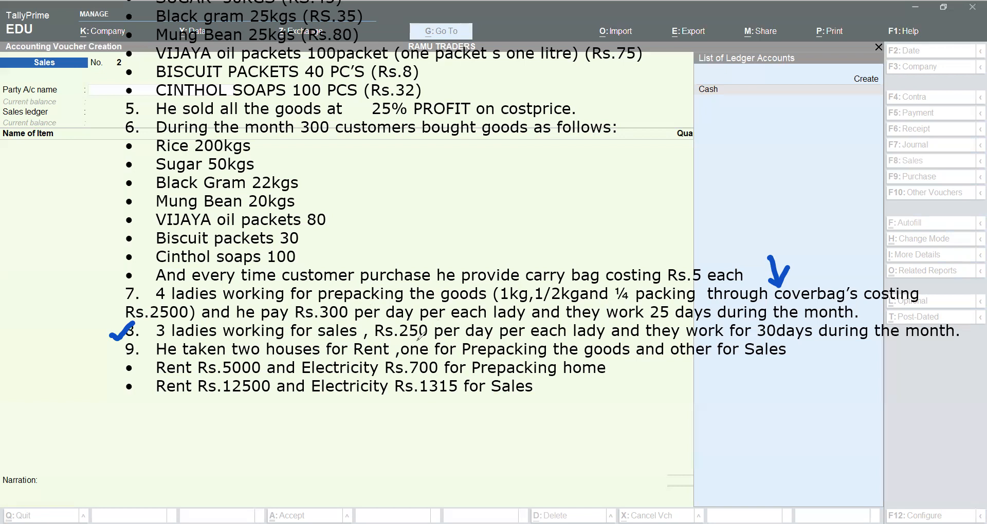
Underline the daily wage and 30 days in item 8, write 250 x 3 x 30 and undo all remaining marks.
left_click_drag(396, 339, 515, 342)
left_click_drag(742, 340, 827, 342)
mouse_move(632, 420)
left_mouse_down()
mouse_move(643, 415)
mouse_move(636, 438)
mouse_move(652, 441)
mouse_move(674, 411)
mouse_move(707, 404)
mouse_move(730, 427)
mouse_move(774, 416)
mouse_move(759, 424)
left_mouse_up()
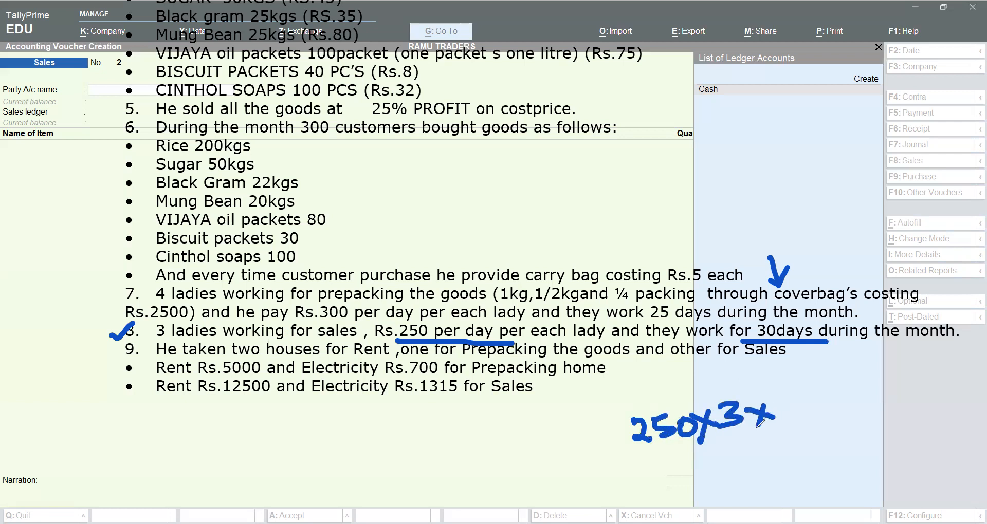
mouse_move(779, 393)
left_mouse_down()
mouse_move(786, 411)
mouse_move(807, 394)
left_mouse_up()
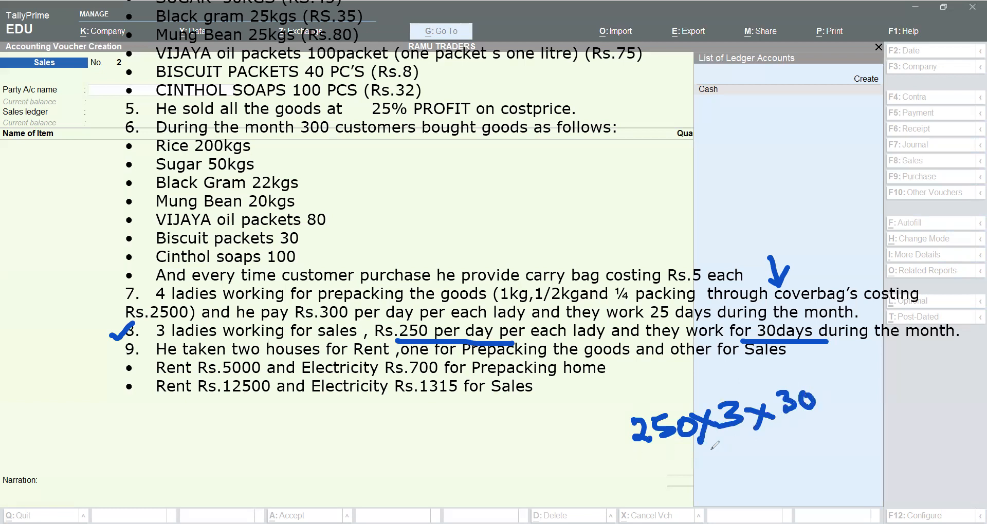
left_click_drag(629, 463, 853, 419)
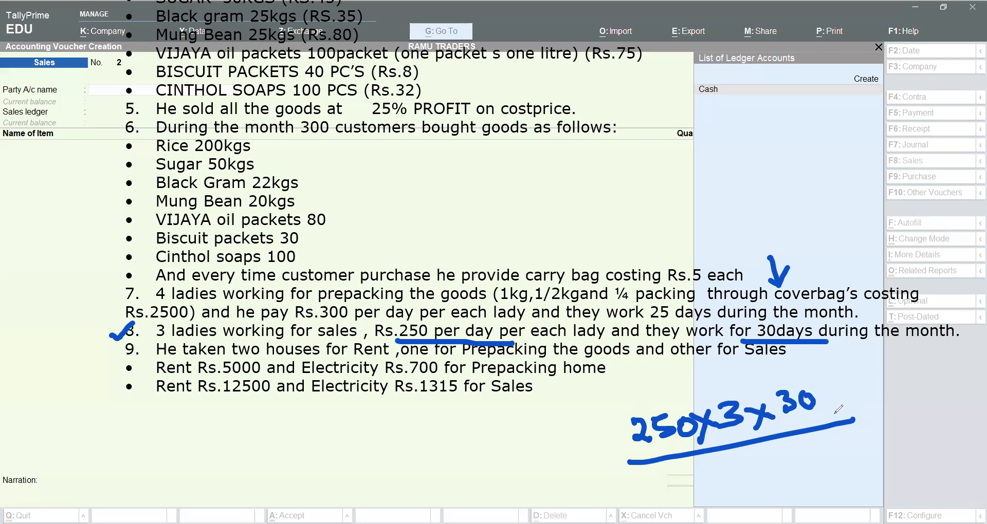
key("ctrl+z")
key("ctrl+z")
key("ctrl+z")
key("ctrl+z")
key("ctrl+z")
key("ctrl+z")
key("ctrl+z")
key("ctrl+z")
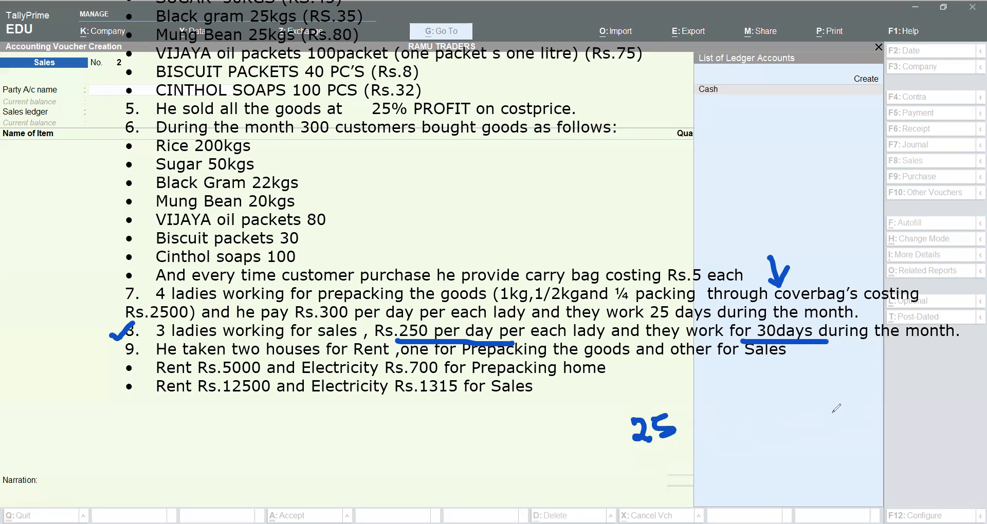
key("ctrl+z")
key("ctrl+z")
key("ctrl+z")
key("ctrl+z")
key("ctrl+z")
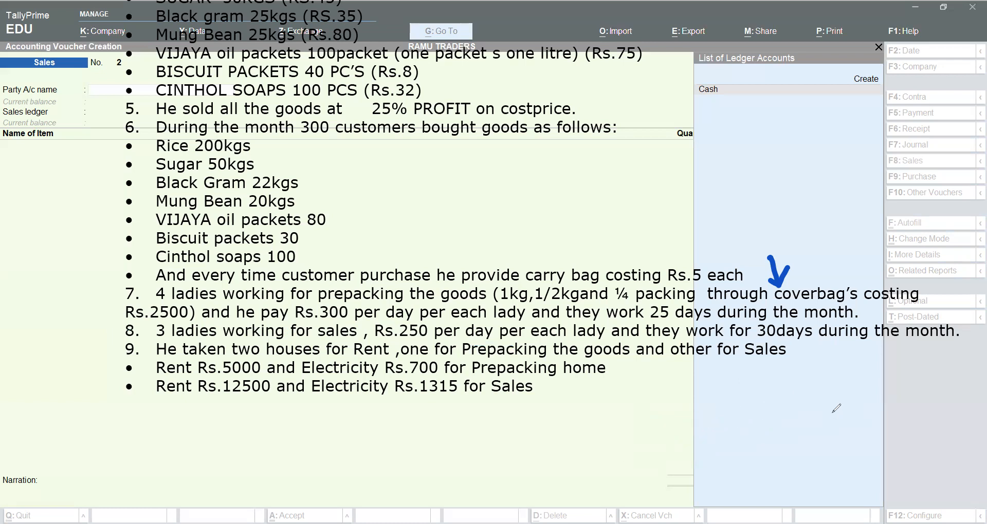
key("ctrl+z")
key("ctrl+z")
Underline the two rented houses in item 9, point arrows at Prepacking and Sales, and undo the marks.
left_click_drag(205, 358, 413, 357)
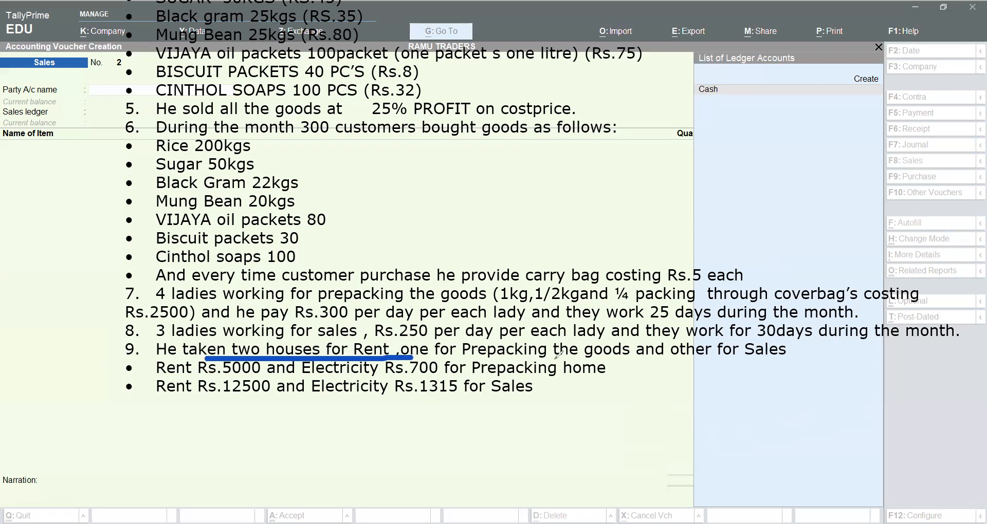
left_click_drag(475, 360, 558, 359)
left_click_drag(666, 362, 796, 362)
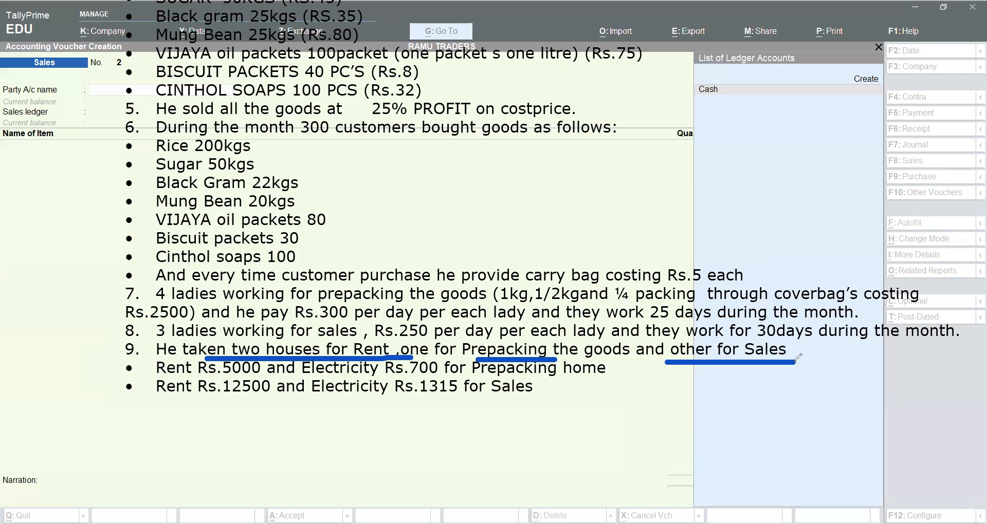
left_click_drag(532, 307, 535, 340)
left_click_drag(754, 308, 765, 341)
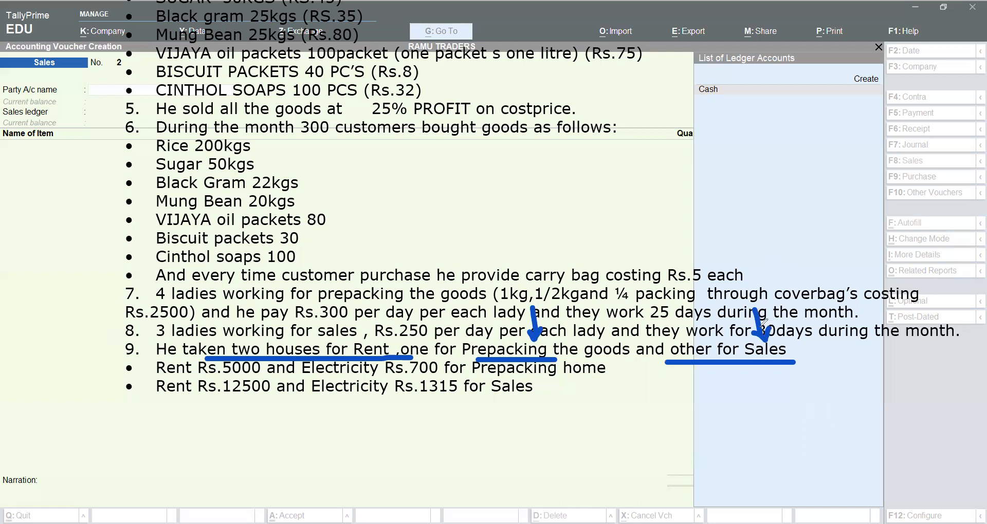
key("ctrl+z")
key("ctrl+z")
key("ctrl+z")
key("ctrl+z")
key("ctrl+z")
key("ctrl+z")
key("ctrl+z")
key("ctrl+z")
key("ctrl+z")
Underline the rent and electricity amounts for the prepacking home and for sales, and undo the underlines.
left_click(232, 379)
left_click_drag(231, 379, 568, 375)
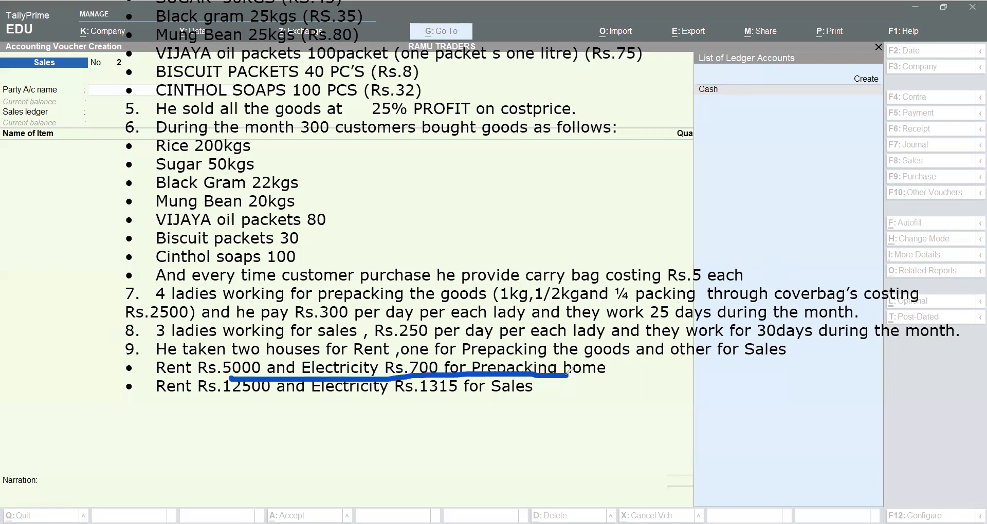
left_click_drag(189, 403, 286, 403)
left_click_drag(360, 395, 477, 398)
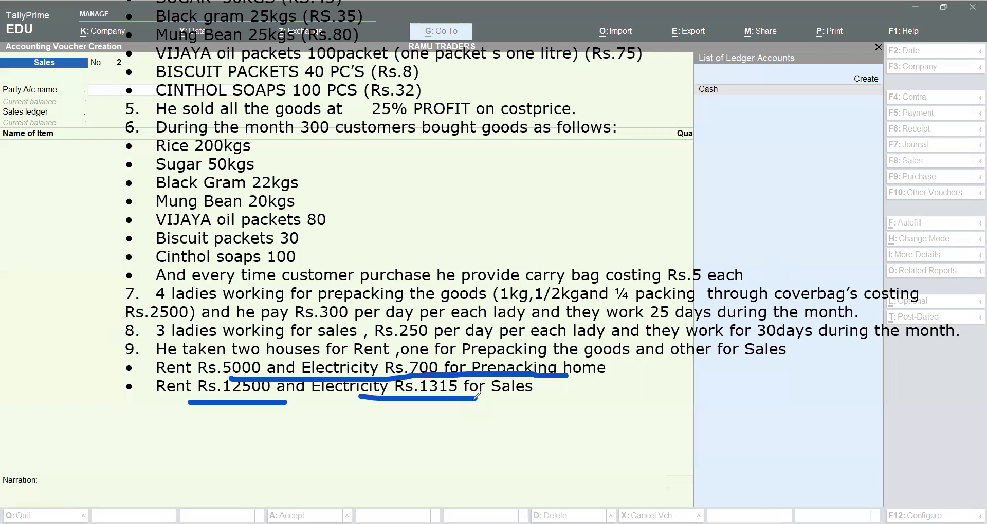
key("ctrl+z")
key("ctrl+z")
Move the overlaid exercise text down and clear it from the voucher screen.
scroll(473, 396, "up", 3)
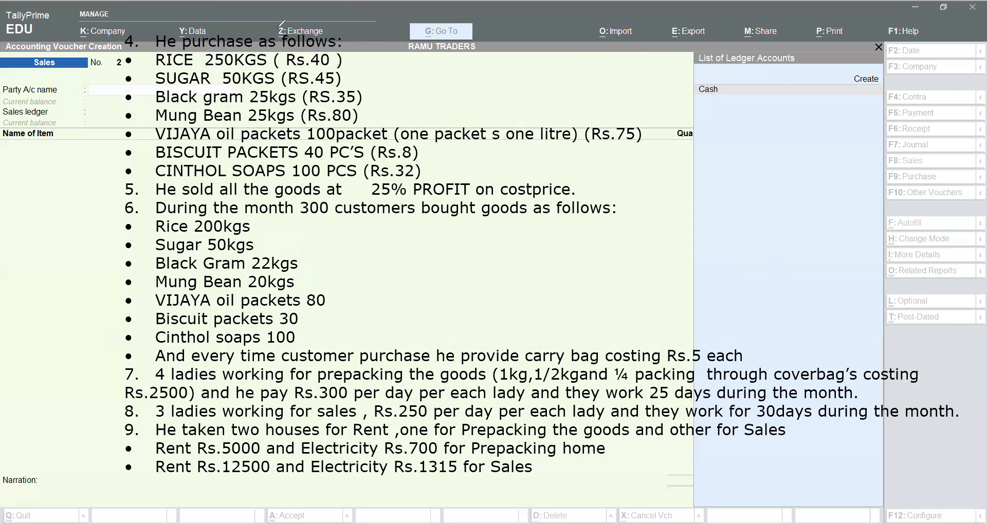
left_click(312, 72)
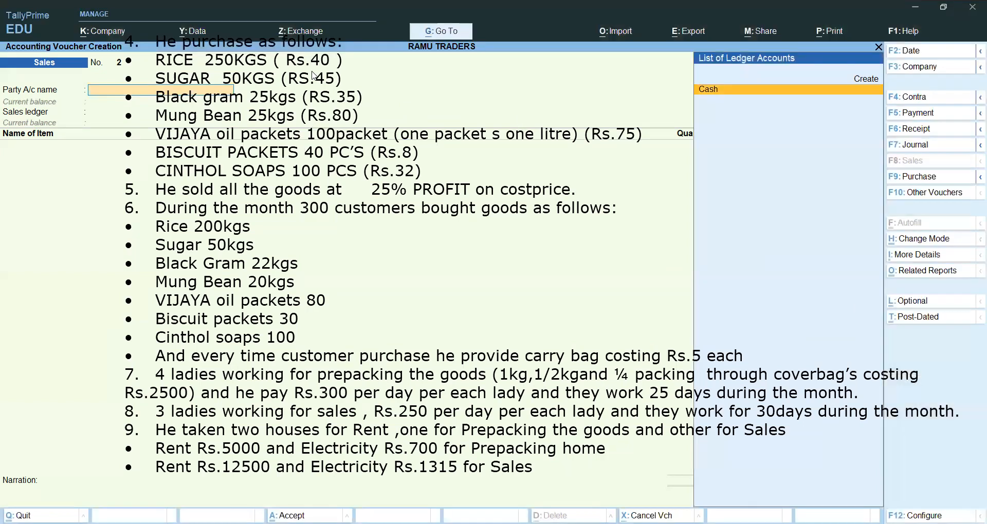
left_click_drag(278, 118, 257, 310)
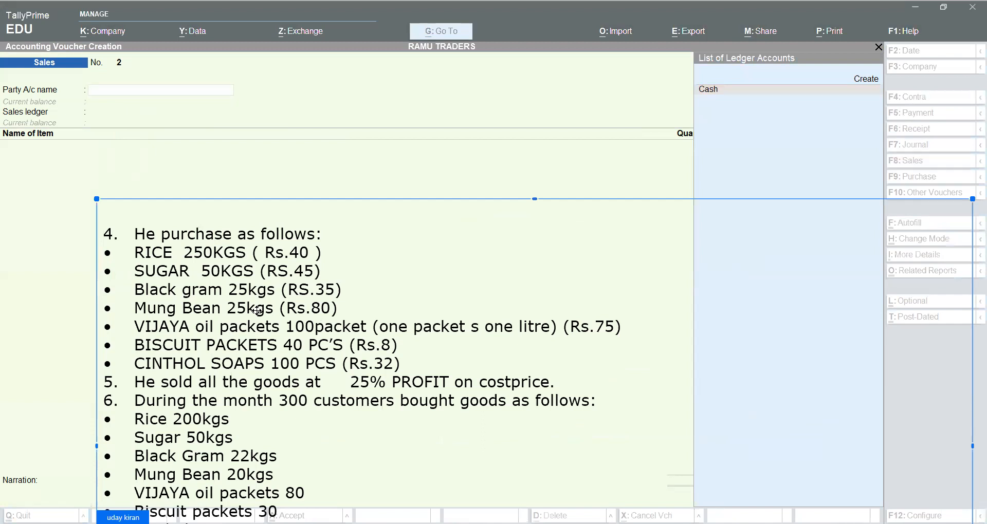
left_click(250, 4)
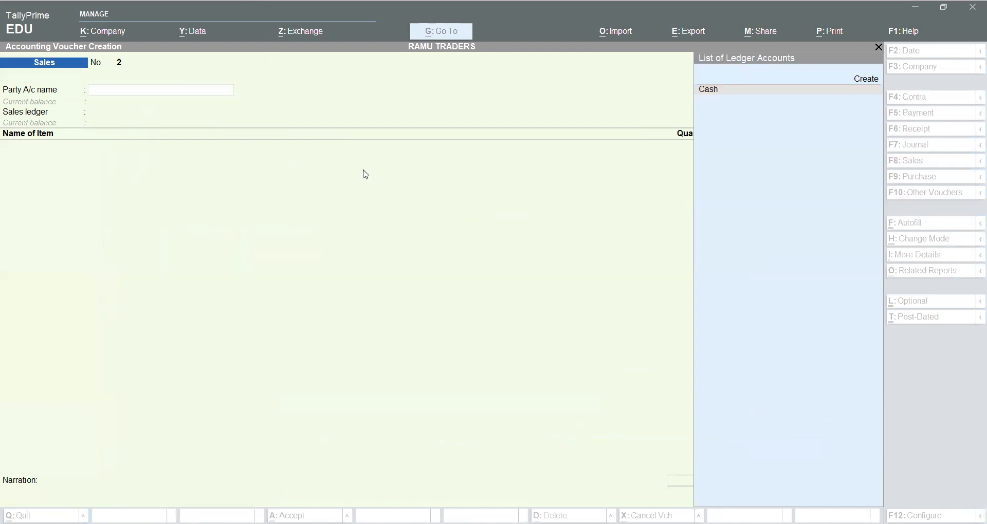
Leave the new sales voucher and open the Day Book for 1-Apr-24.
key("Escape")
key("Down")
key("Down")
key("Up")
key("Return")
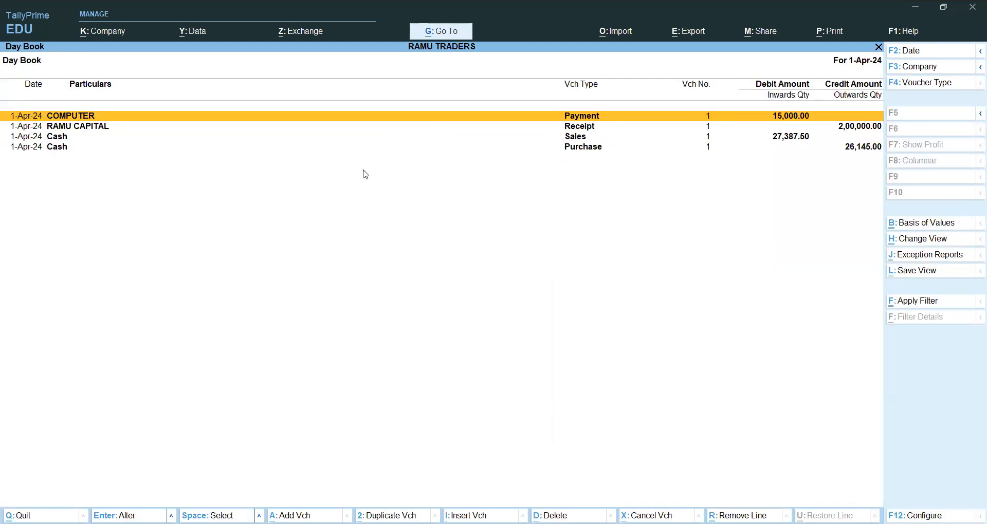
Open the Cash purchase voucher from the Day Book for alteration.
key("Down")
key("Down")
key("Down")
key("Up")
key("Down")
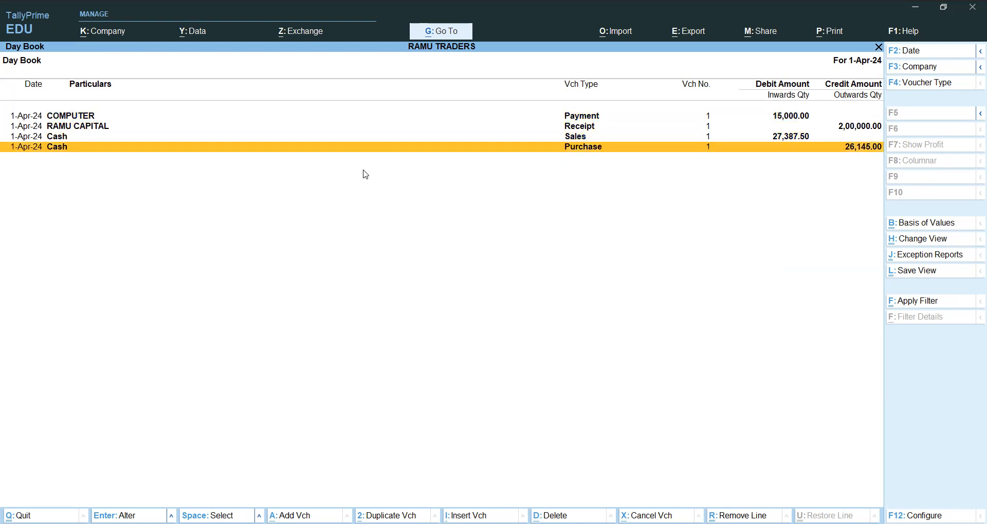
key("Return")
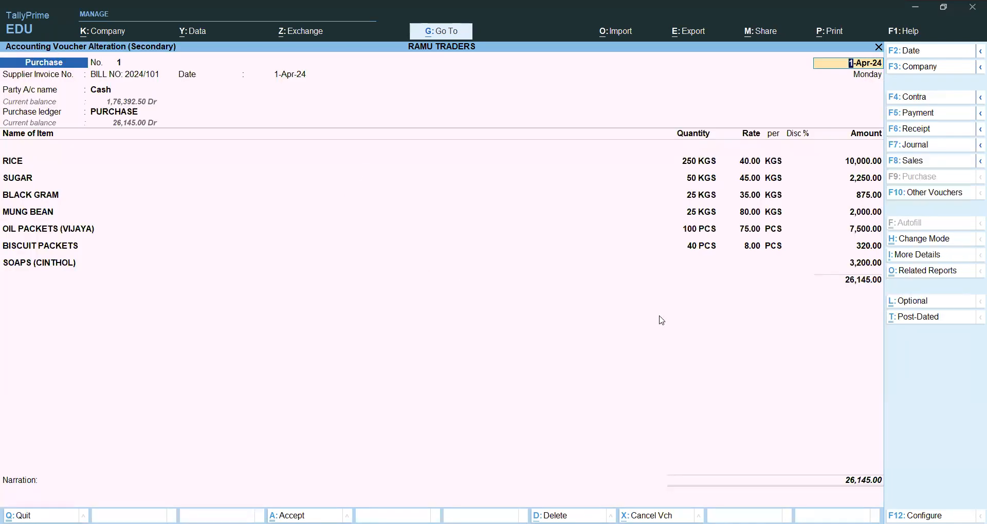
Underline the SOAPS (CINTHOL) line with the annotation pen and circle its quantity and rate cells.
key("ctrl+shift+3")
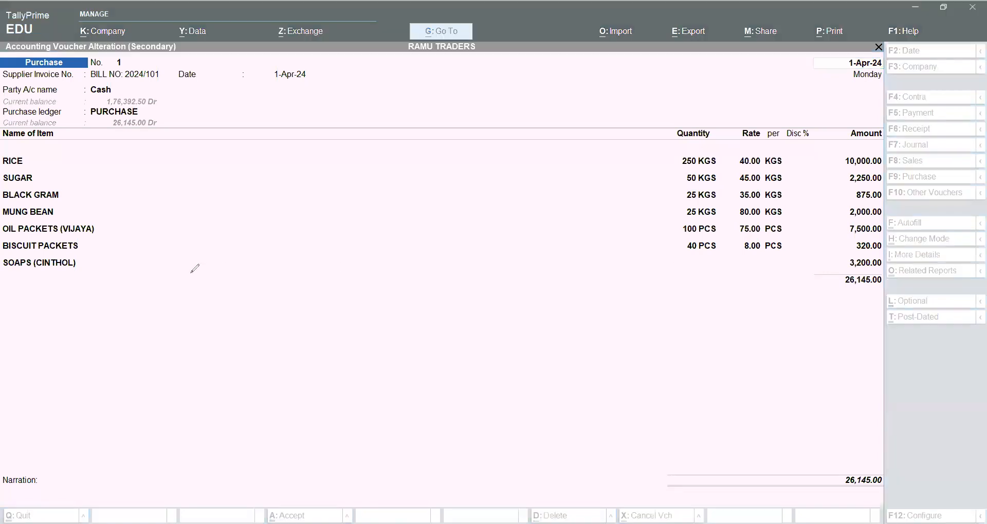
left_click_drag(6, 276, 798, 276)
mouse_move(712, 254)
left_mouse_down()
mouse_move(720, 273)
mouse_move(712, 261)
mouse_move(807, 275)
mouse_move(759, 253)
left_mouse_up()
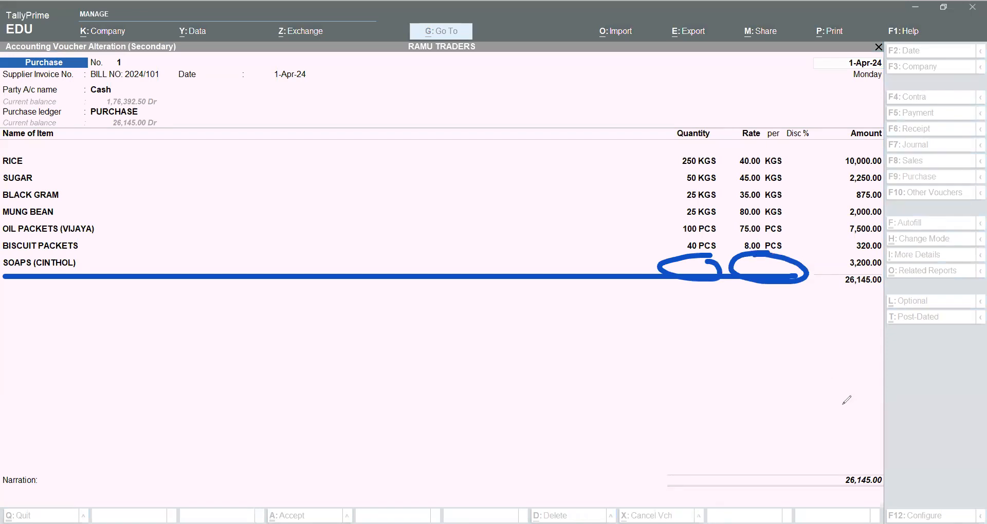
Mark the empty SOAPS (CINTHOL) quantity and rate cells with a question mark and a box, and erase the annotations.
mouse_move(793, 242)
left_mouse_down()
mouse_move(811, 235)
mouse_move(804, 260)
mouse_move(821, 270)
left_mouse_up()
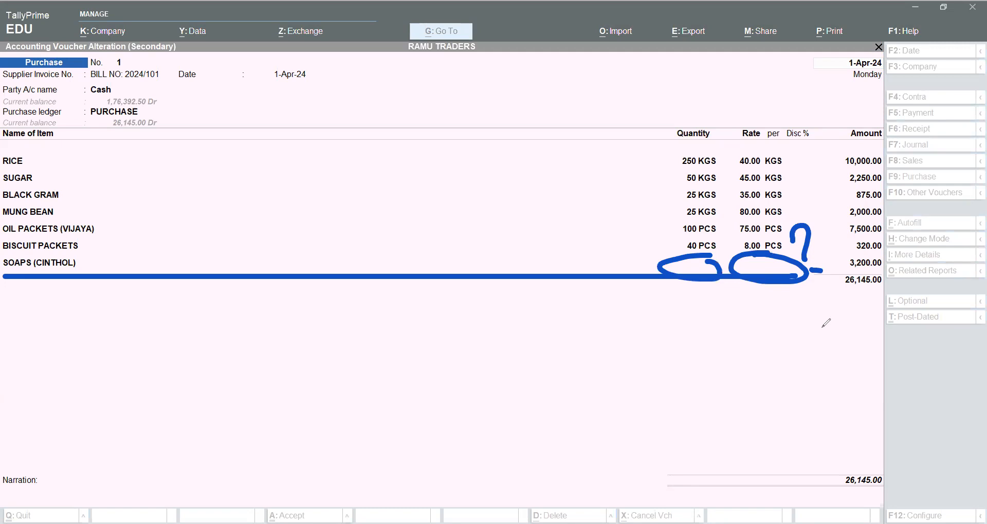
key("ctrl+z")
key("ctrl+z")
key("ctrl+z")
key("ctrl+z")
key("ctrl+z")
mouse_move(659, 275)
left_mouse_down()
mouse_move(789, 267)
mouse_move(670, 272)
mouse_move(669, 290)
left_mouse_up()
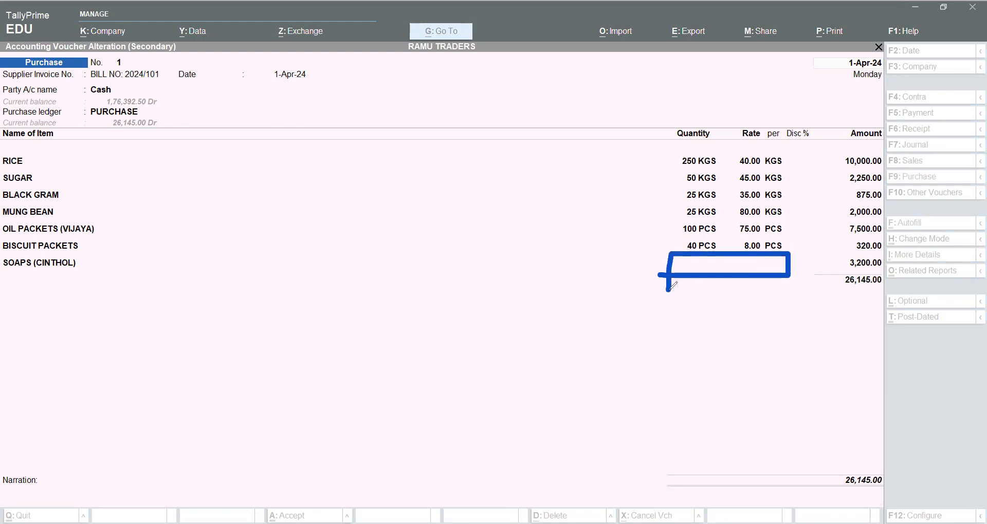
key("ctrl+z")
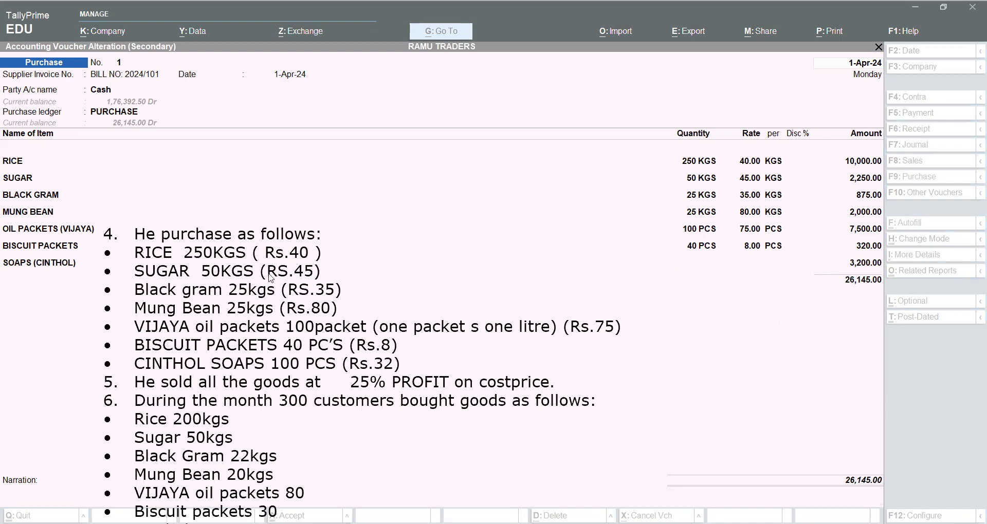
key("Escape")
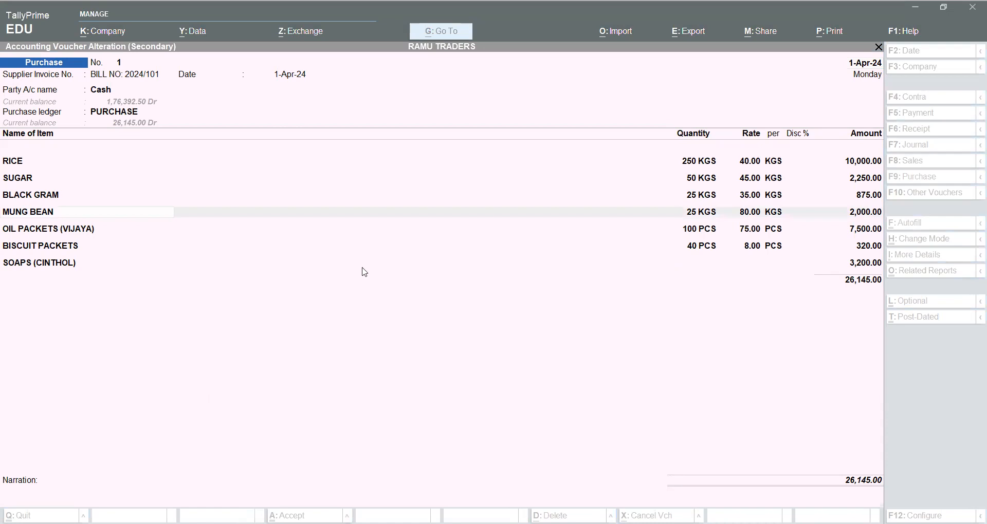
Leave the purchase voucher unchanged, close the Day Book and return to the Gateway of Tally.
key("Escape")
key("Escape")
key("Return")
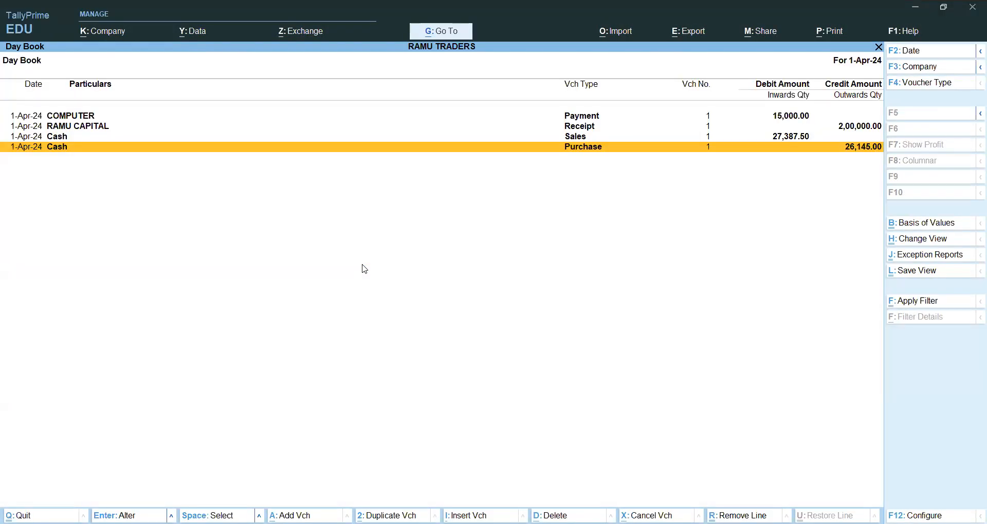
key("Escape")
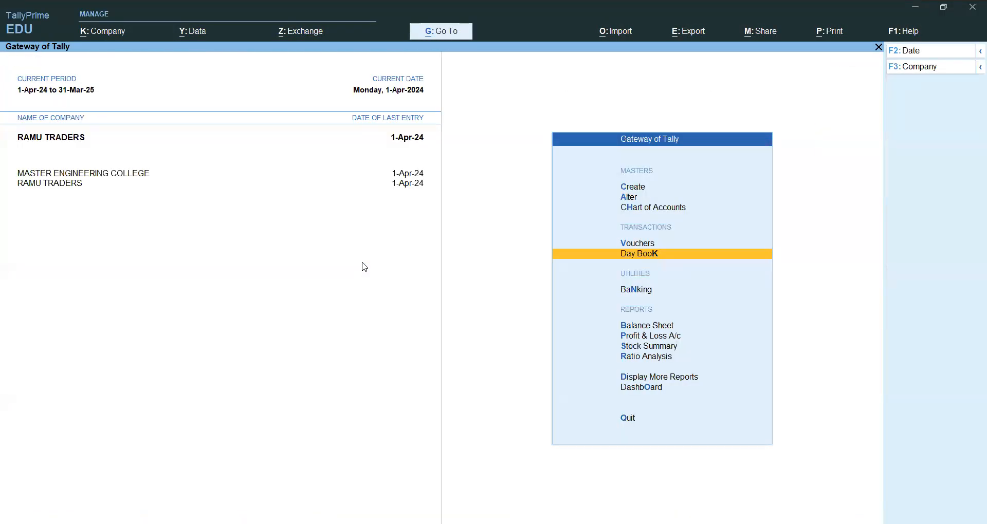
key("Up")
key("Up")
key("Up")
key("Up")
key("Return")
key("Down")
key("Down")
key("Down")
key("Down")
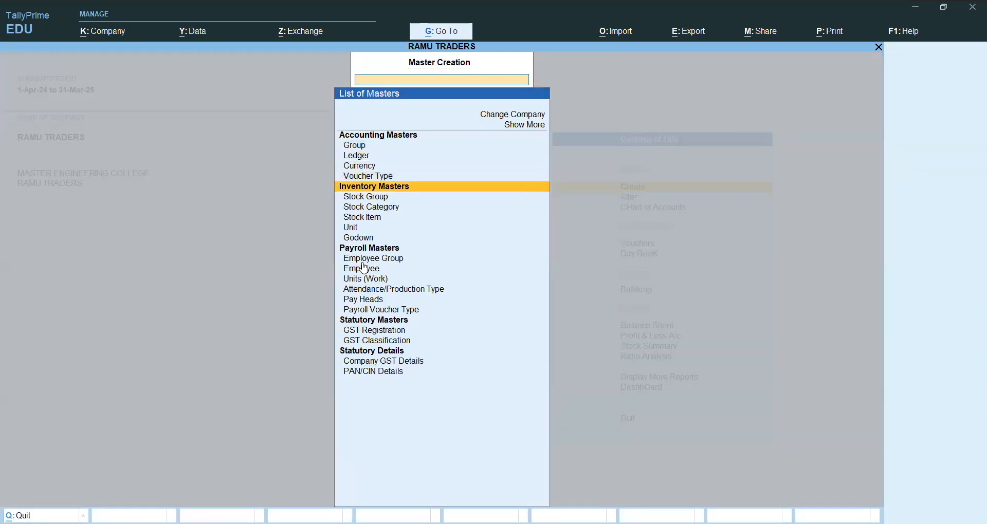
key("Down")
key("Down")
key("Down")
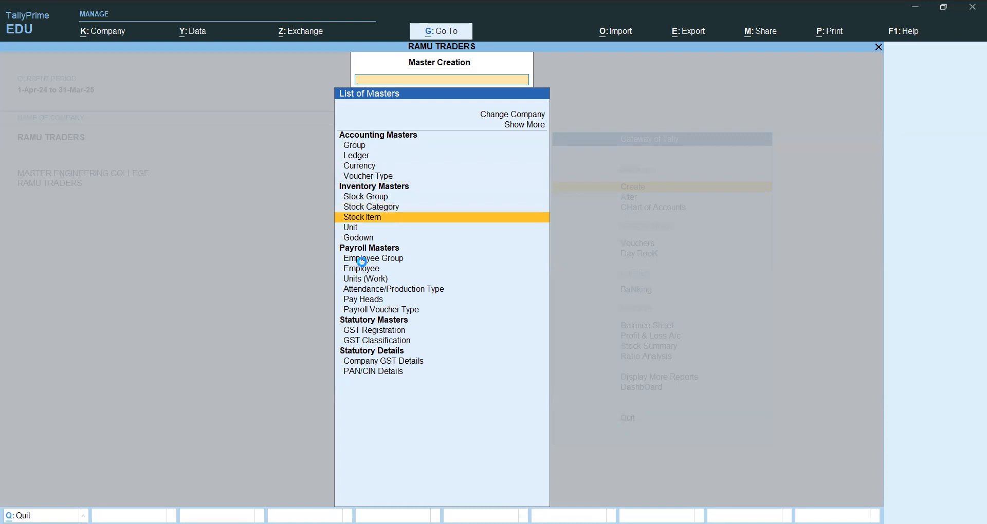
key("Return")
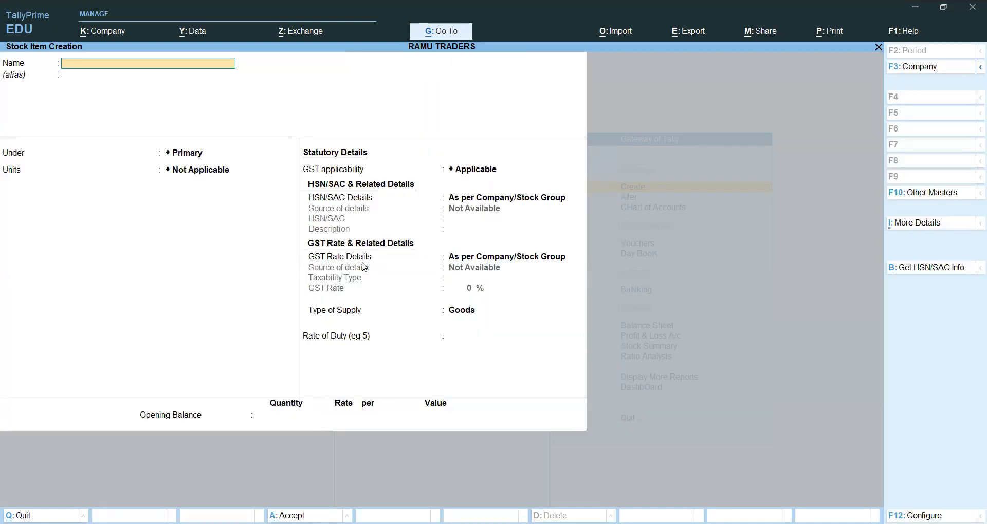
key("Escape")
key("Return")
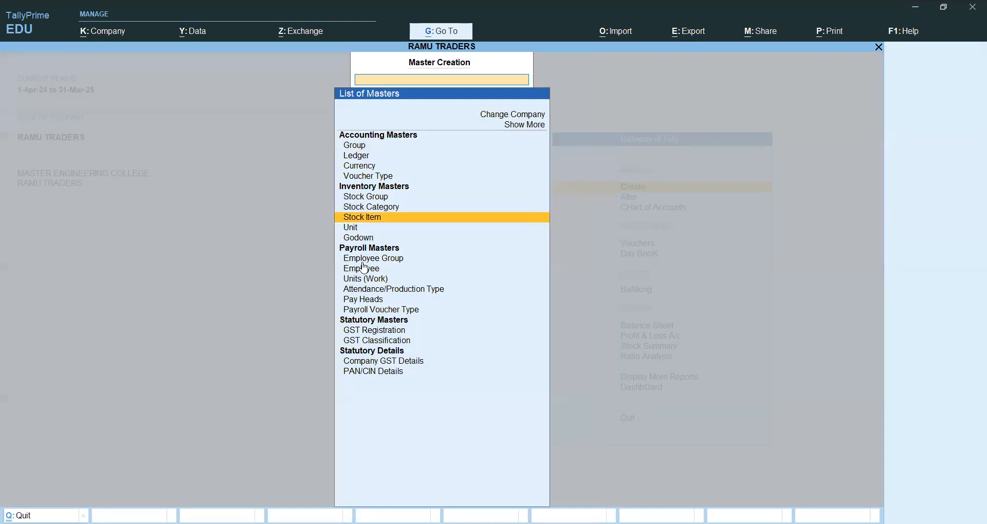
key("Escape")
Open the SOAPS (CINTHOL) stock item for alteration from the list of stock items.
key("Down")
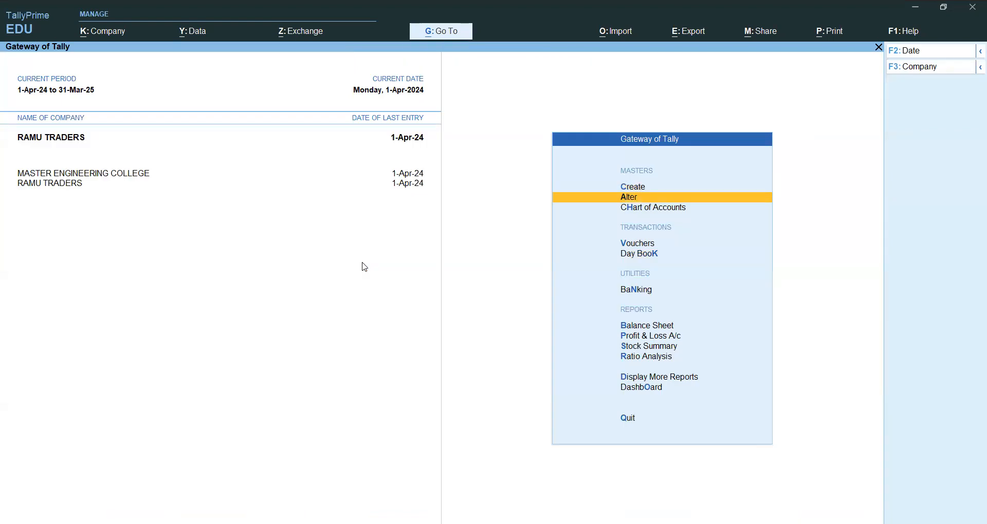
key("Return")
key("Down")
key("Down")
key("Down")
key("Down")
key("Down")
key("Down")
key("Return")
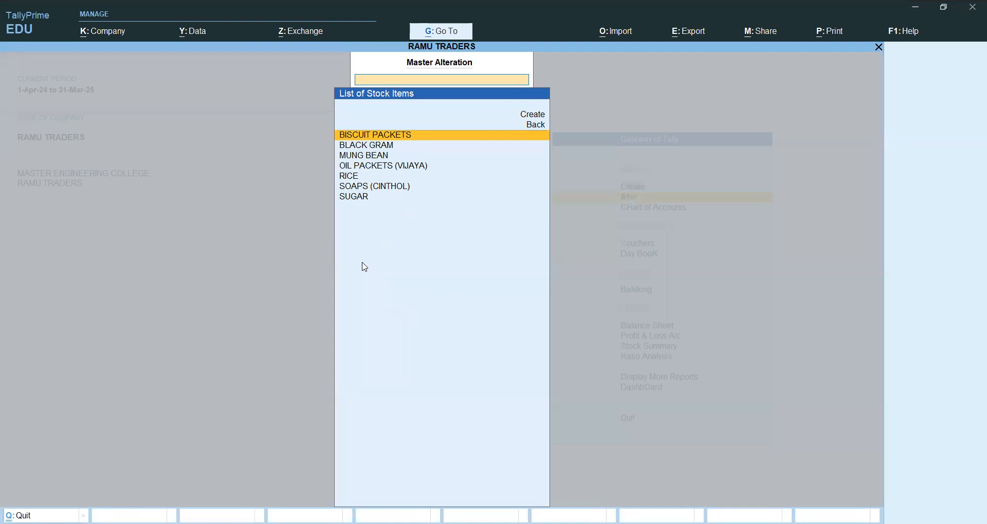
key("Down")
key("Down")
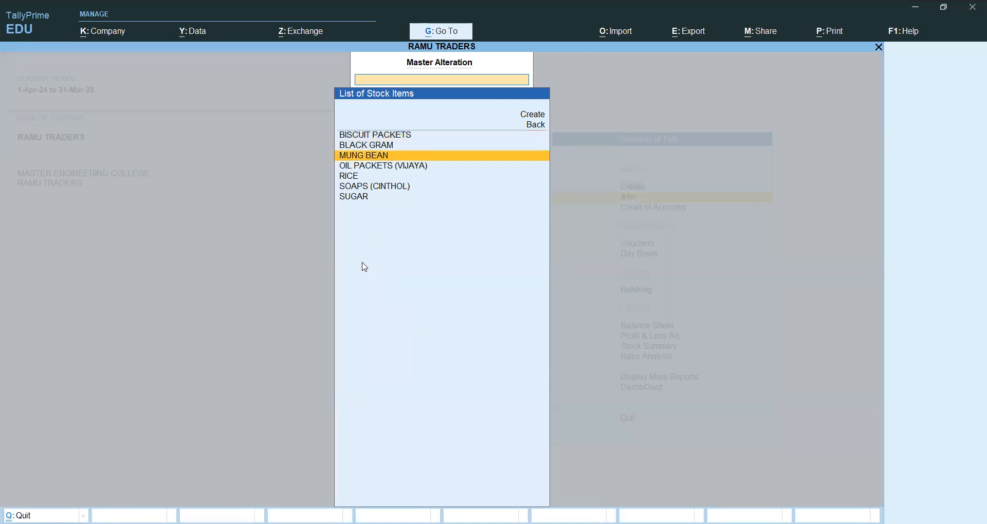
key("Down")
key("Down")
key("Down")
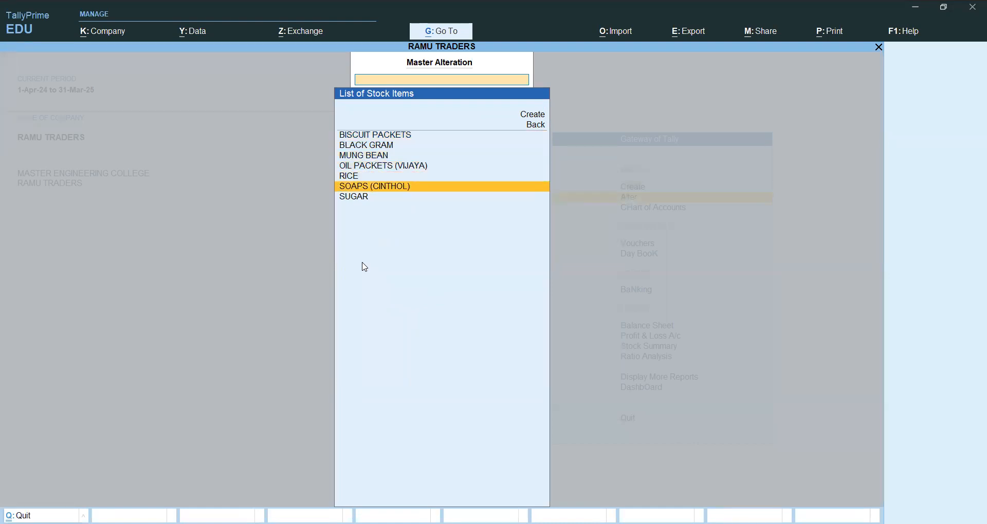
key("Return")
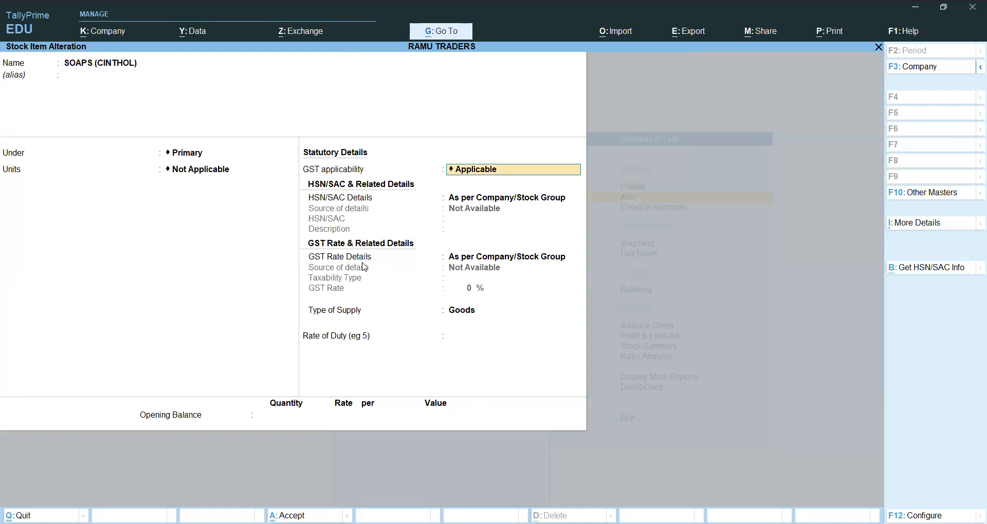
Check the alias, group, units and GST applicability of the SOAPS (CINTHOL) item and quit it without changes.
key("BackSpace")
key("BackSpace")
key("BackSpace")
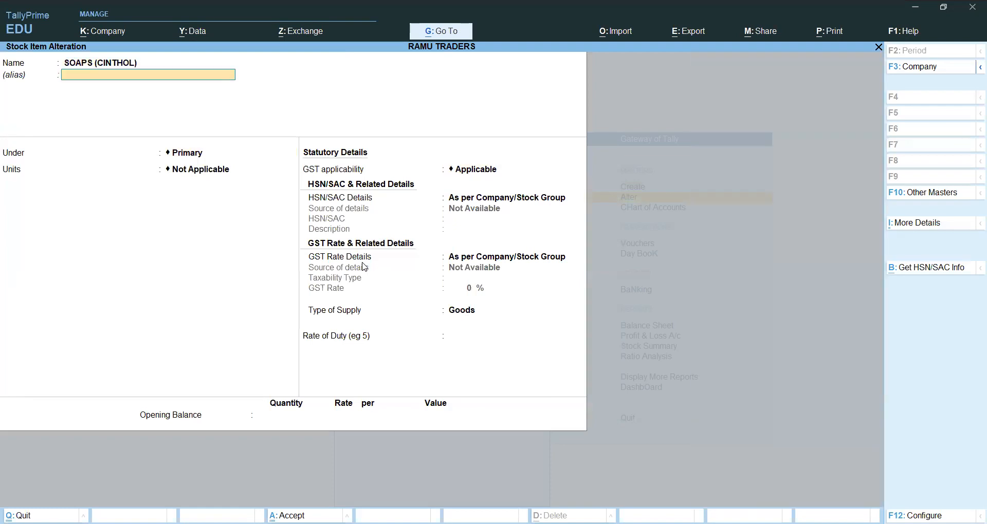
key("Return")
key("Return")
key("Return")
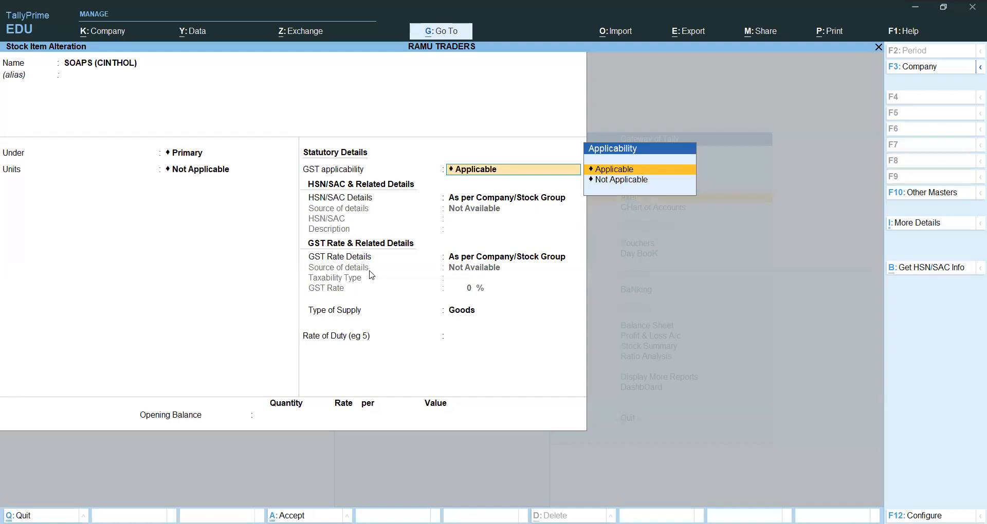
key("BackSpace")
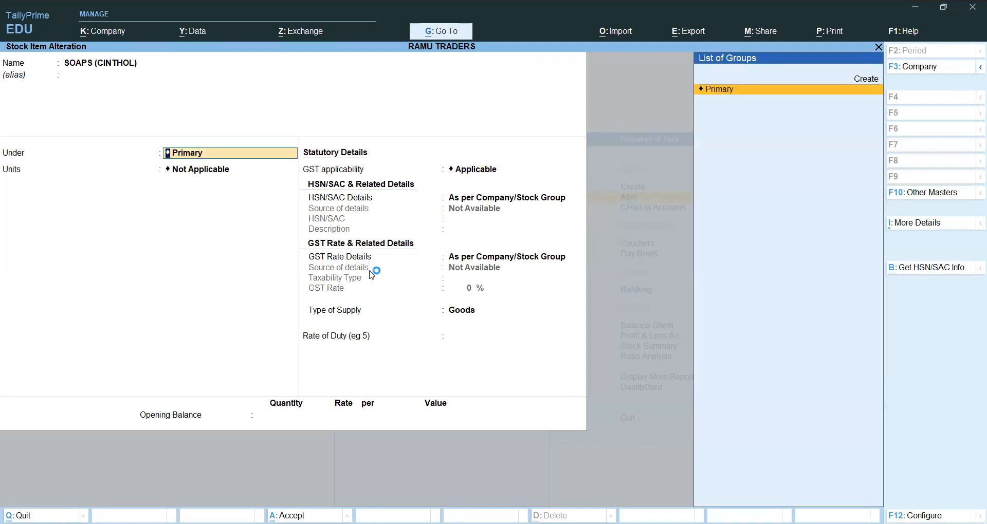
key("Return")
key("BackSpace")
key("Escape")
key("Escape")
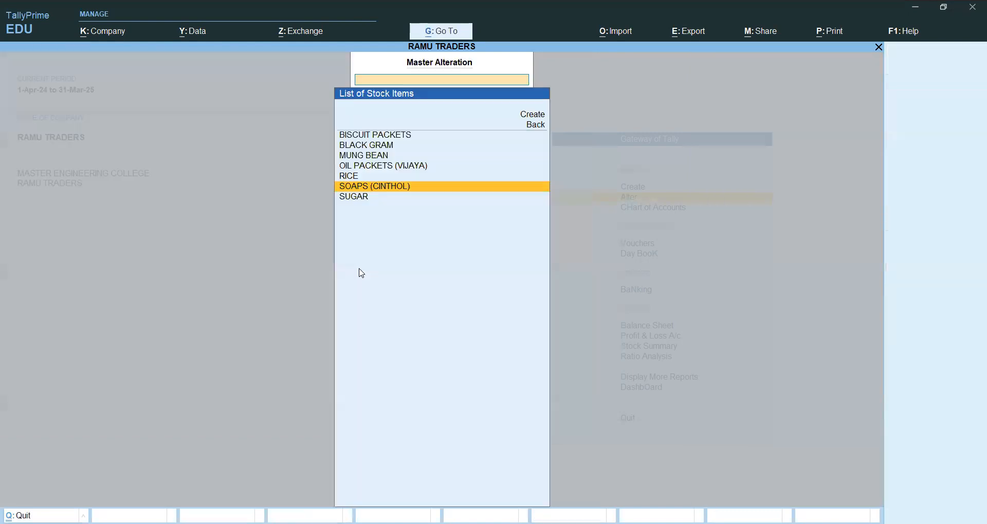
Reopen the SOAPS (CINTHOL) item for alteration, check its units setting again and return to the Gateway of Tally.
key("Up")
key("Up")
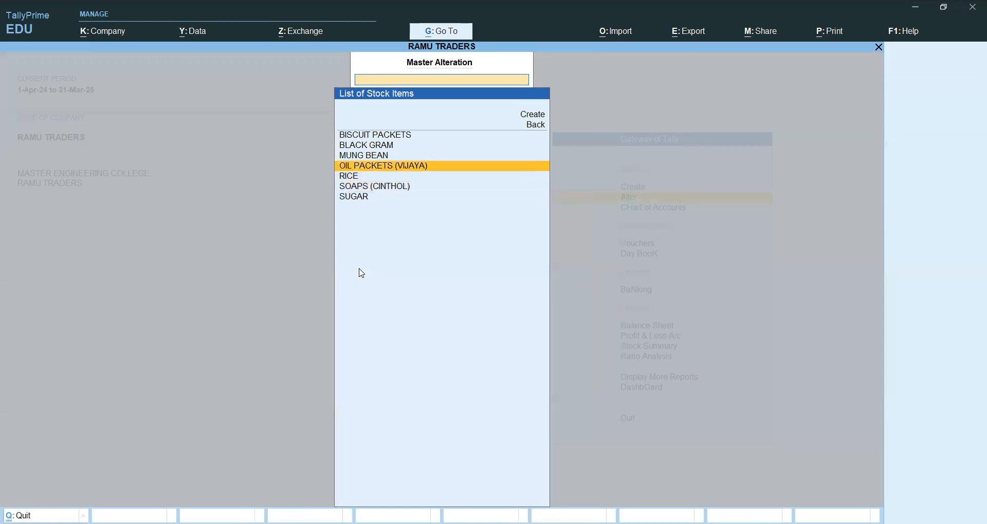
key("Down")
key("Down")
key("Return")
key("Return")
key("Return")
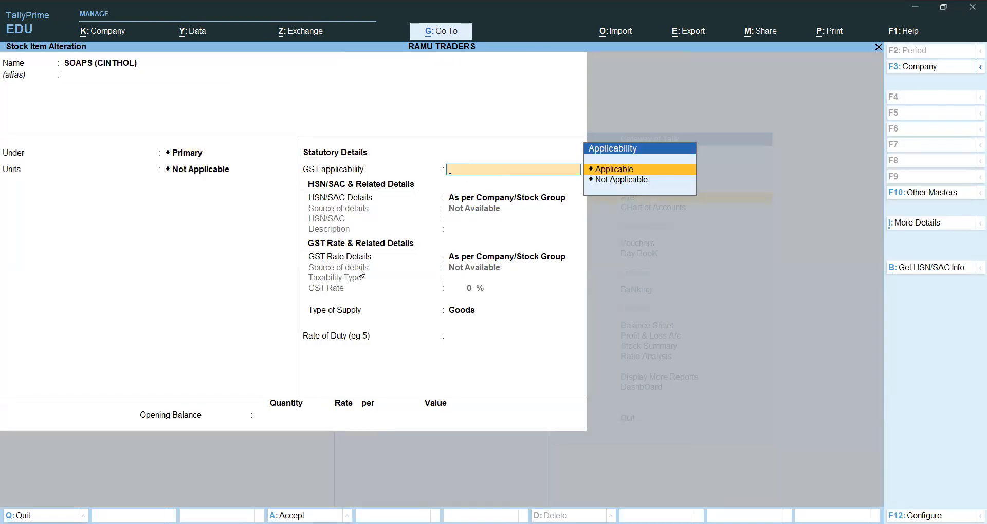
key("Escape")
key("y")
key("Escape")
key("Escape")
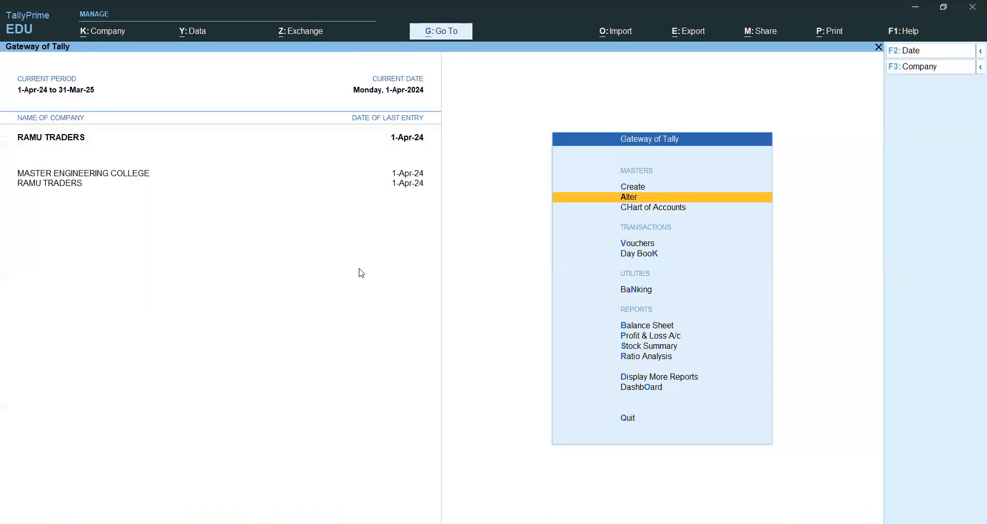
key("Up")
key("Return")
key("Down")
key("Down")
key("Down")
key("Down")
key("Down")
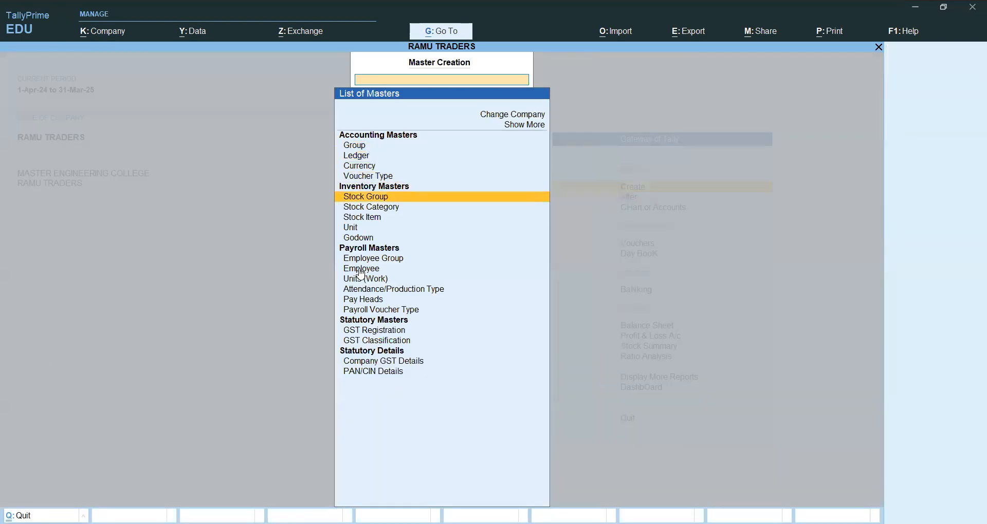
key("Down")
key("Return")
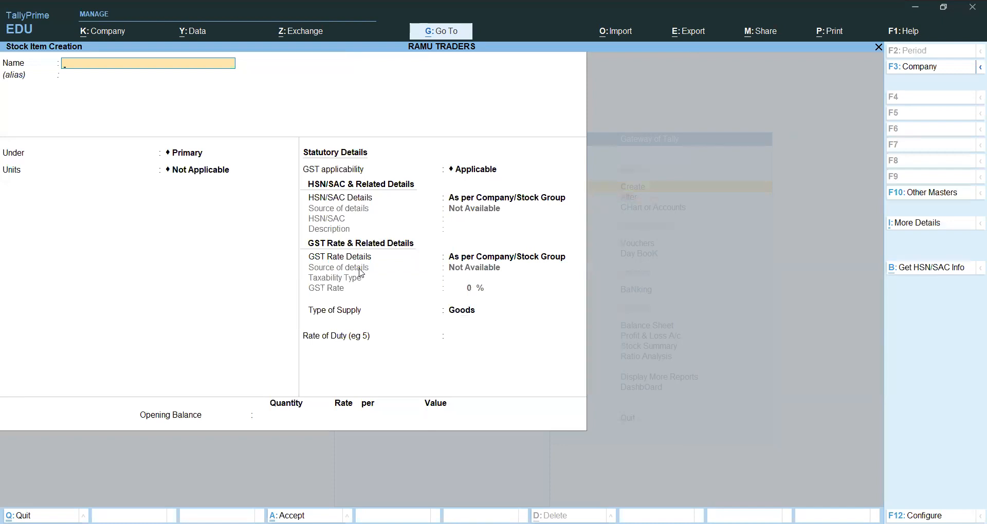
key("Escape")
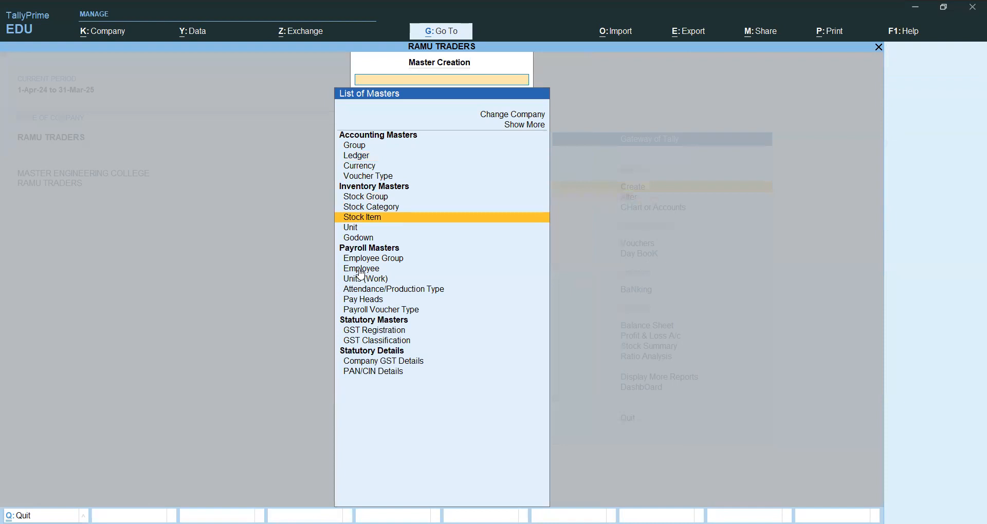
key("Return")
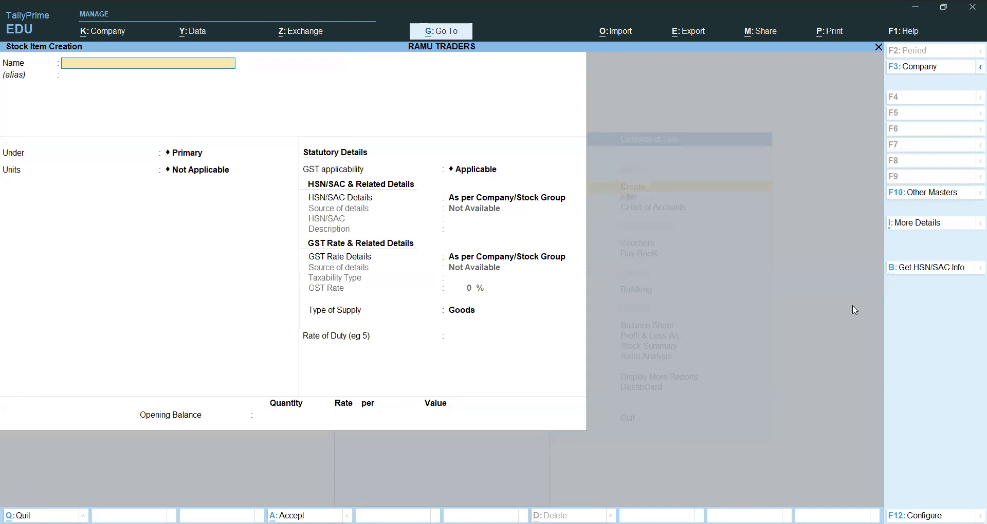
type("99")
key("Escape")
key("Escape")
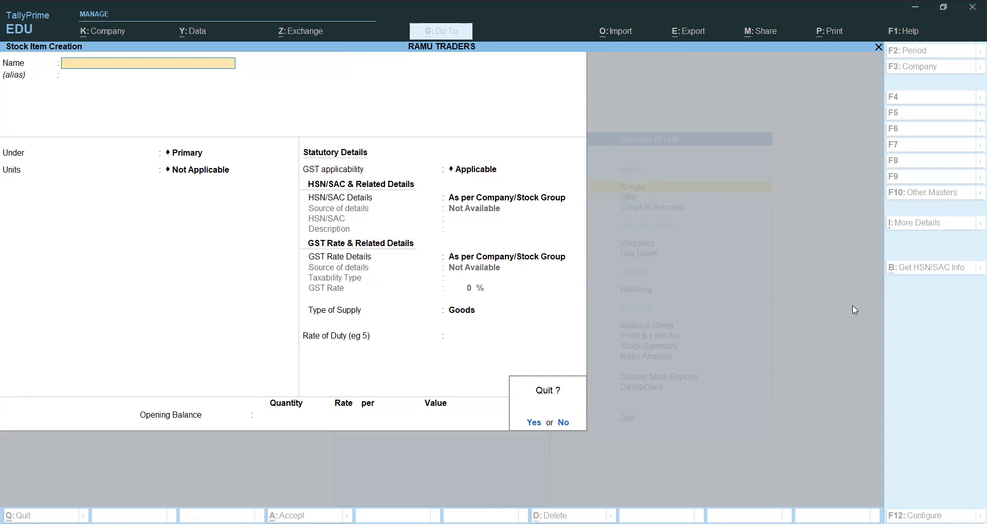
key("y")
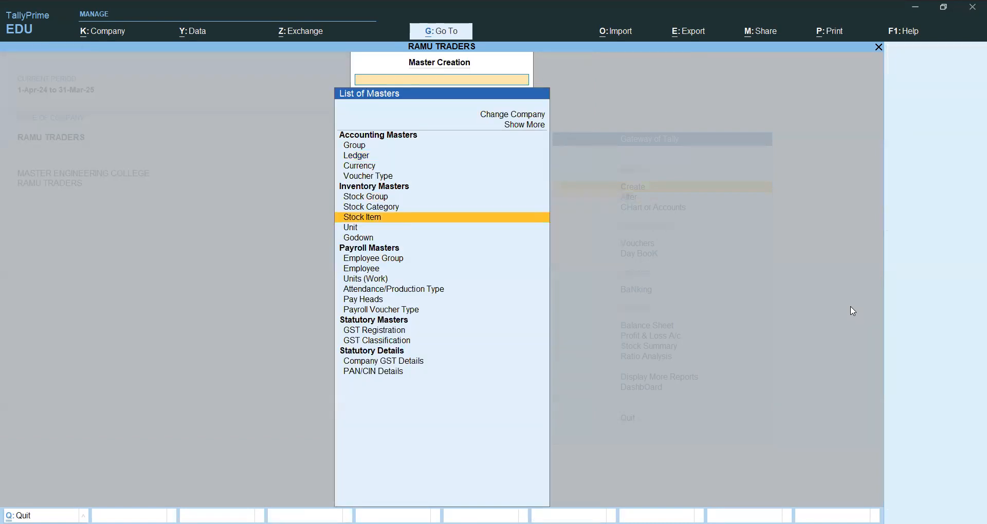
key("Escape")
Bring up the SOAPS (CINTHOL) stock item in the Stock Item Alteration screen.
key("Down")
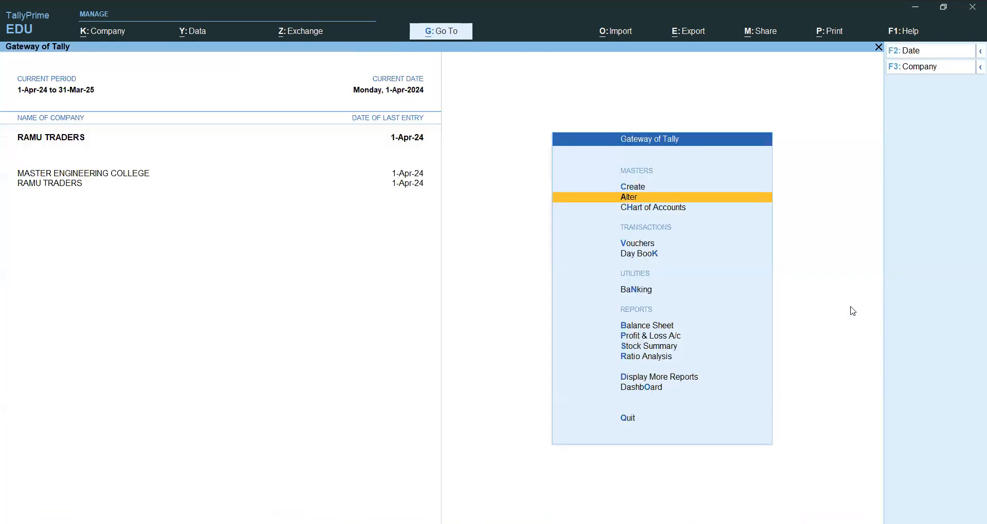
key("Return")
key("Down")
key("Down")
key("Down")
key("Down")
key("Down")
key("Down")
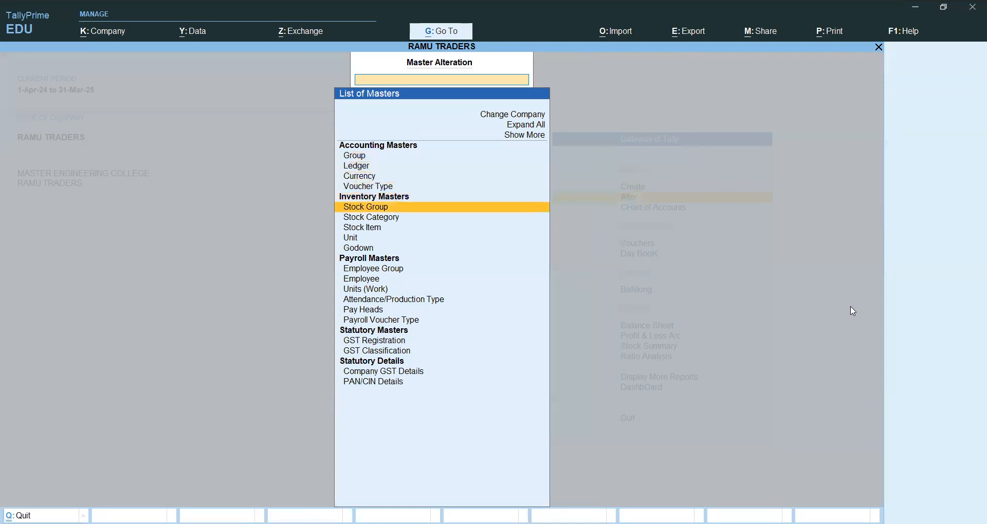
key("Return")
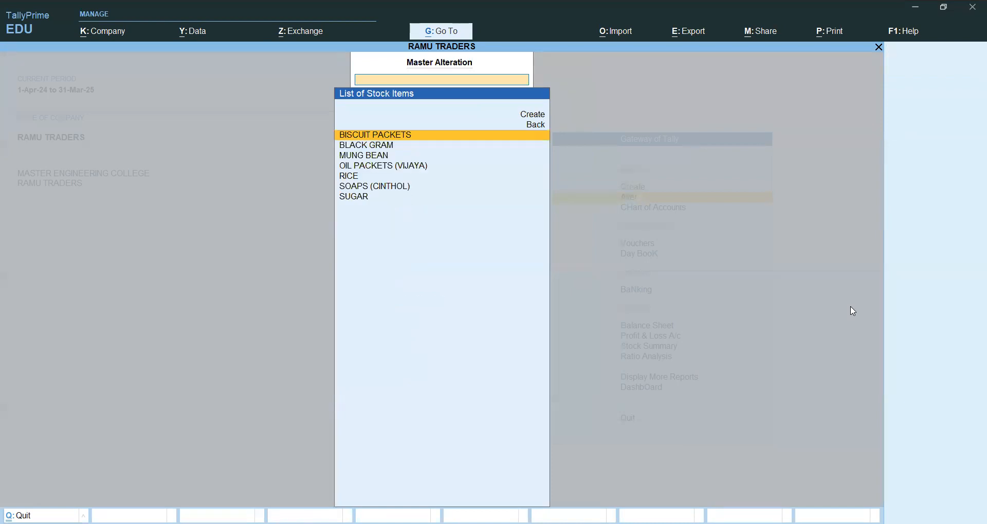
key("Down")
key("Down")
key("Down")
key("Down")
key("Down")
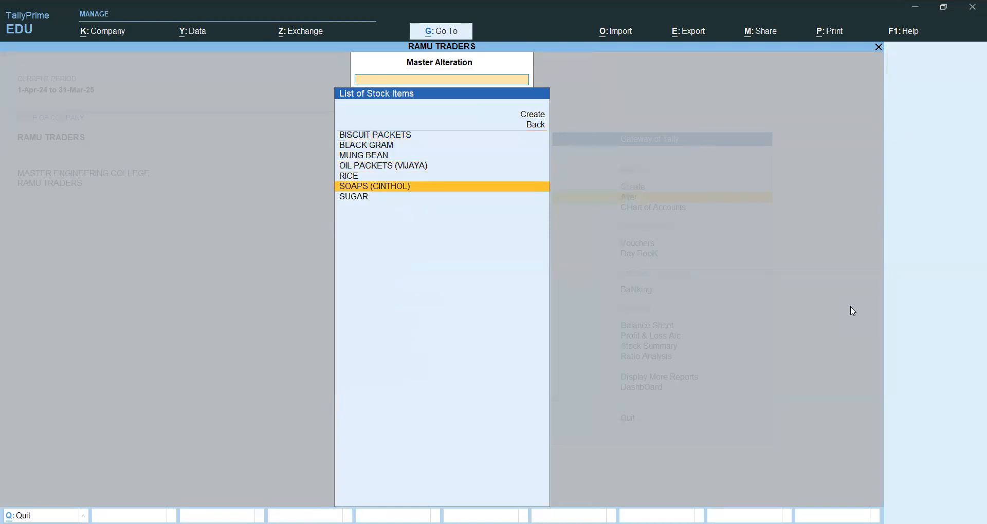
key("Return")
key("Return")
key("Return")
key("Return")
key("Return")
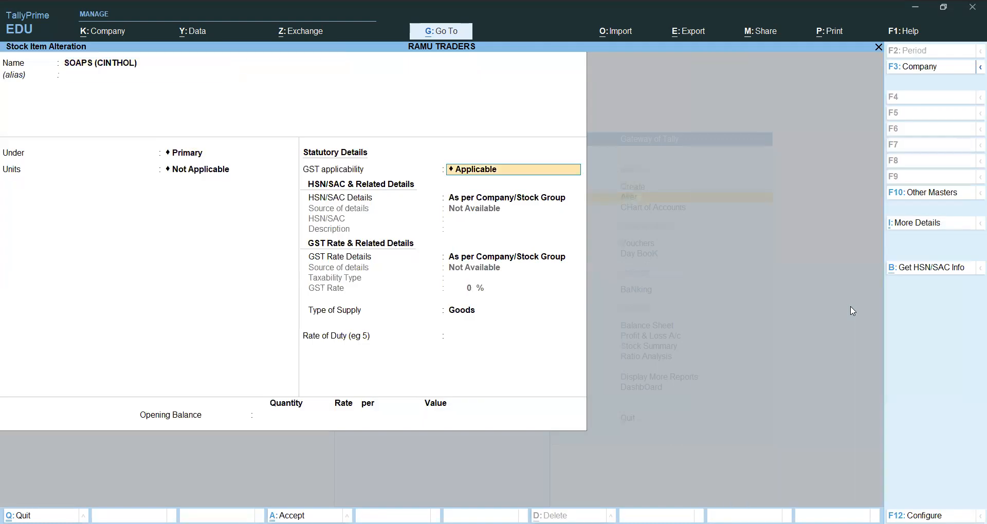
Examine the Under and Units settings of the SOAPS (CINTHOL) item and return to the Gateway of Tally without changes.
key("BackSpace")
key("BackSpace")
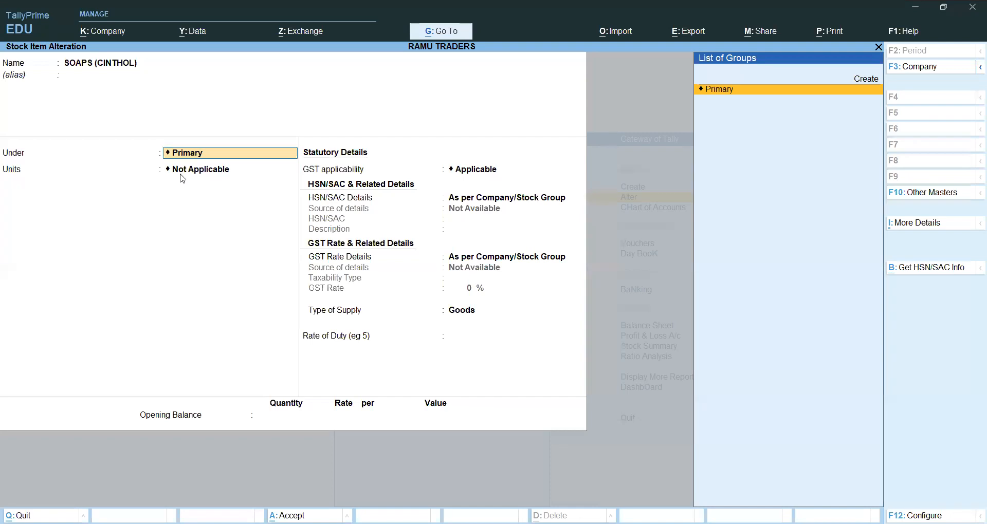
key("BackSpace")
key("Escape")
key("y")
key("Escape")
key("Escape")
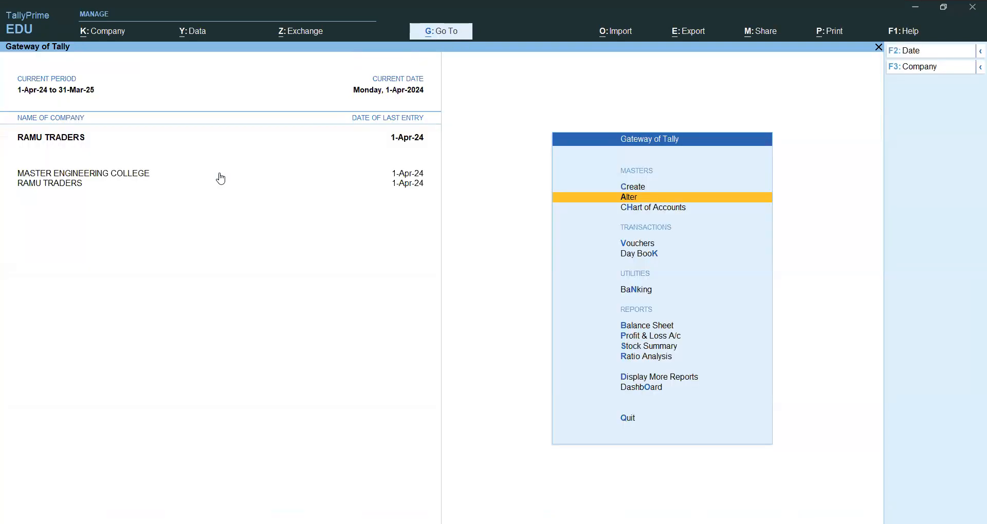
Open the Day Book of RAMU TRADERS from the Gateway of Tally.
key("Down")
key("Down")
key("Down")
key("Down")
key("Down")
key("Down")
key("Up")
key("Up")
key("Up")
key("Up")
key("Down")
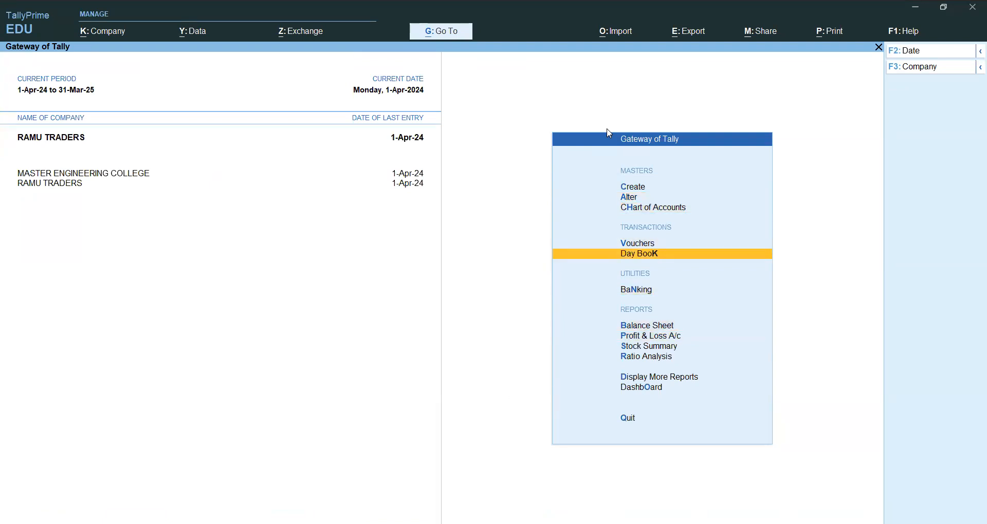
key("Return")
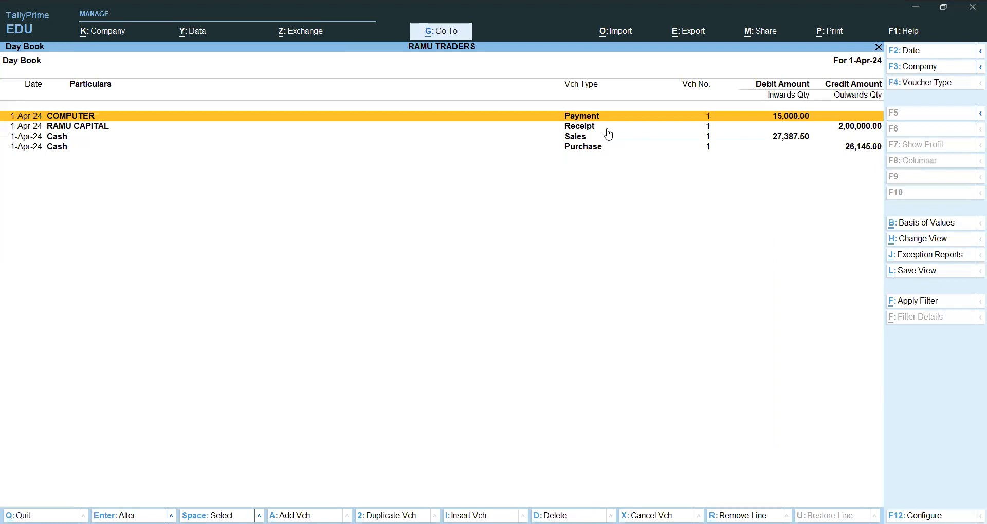
Open the Sales voucher dated 1-Apr-24 from the Day Book in the voucher alteration screen.
key("Down")
key("Down")
key("Return")
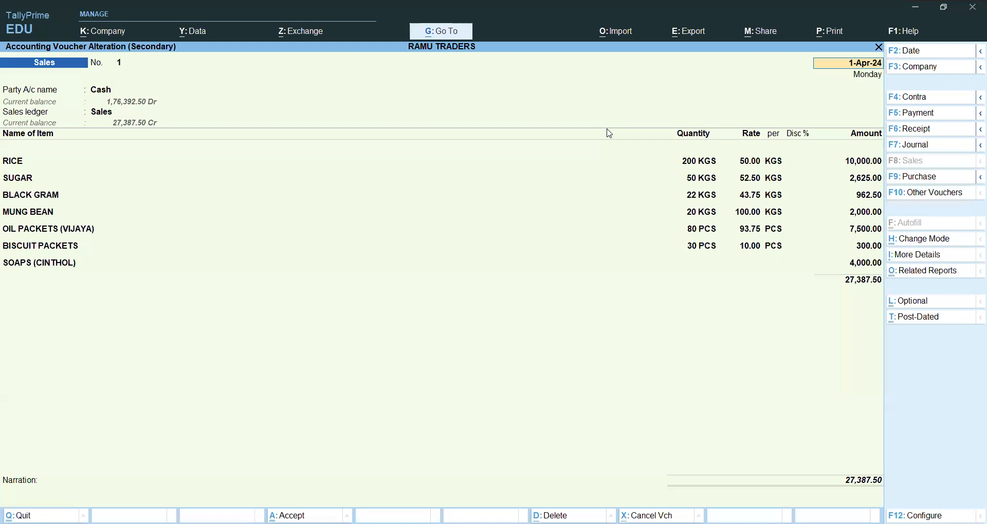
Preview the current sales voucher's printed invoice, examine its item lines enlarged and return to the full-page preview.
left_click(829, 32)
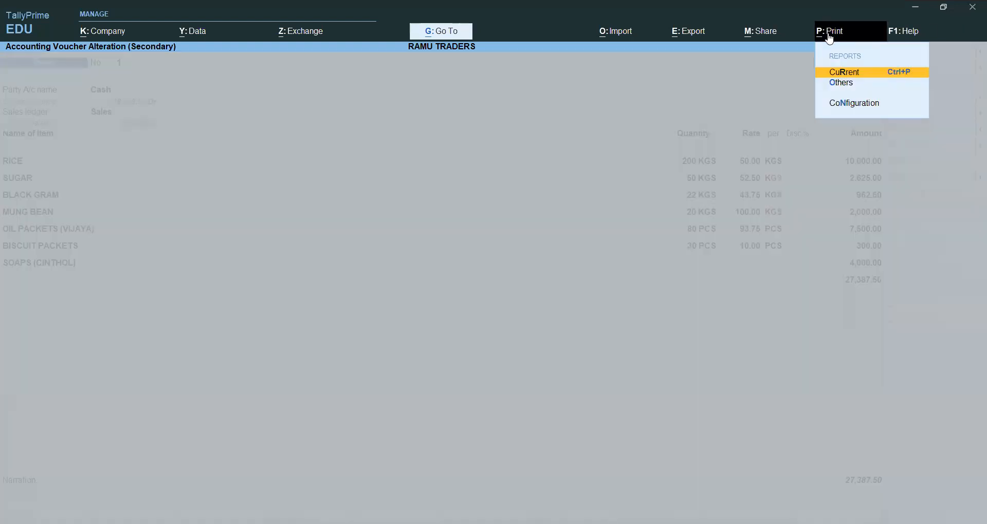
left_click(873, 75)
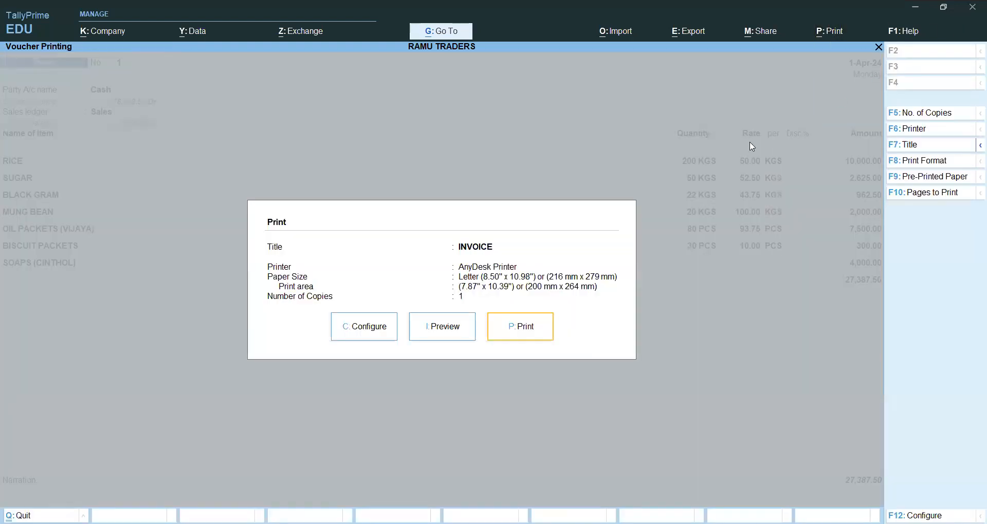
left_click(440, 329)
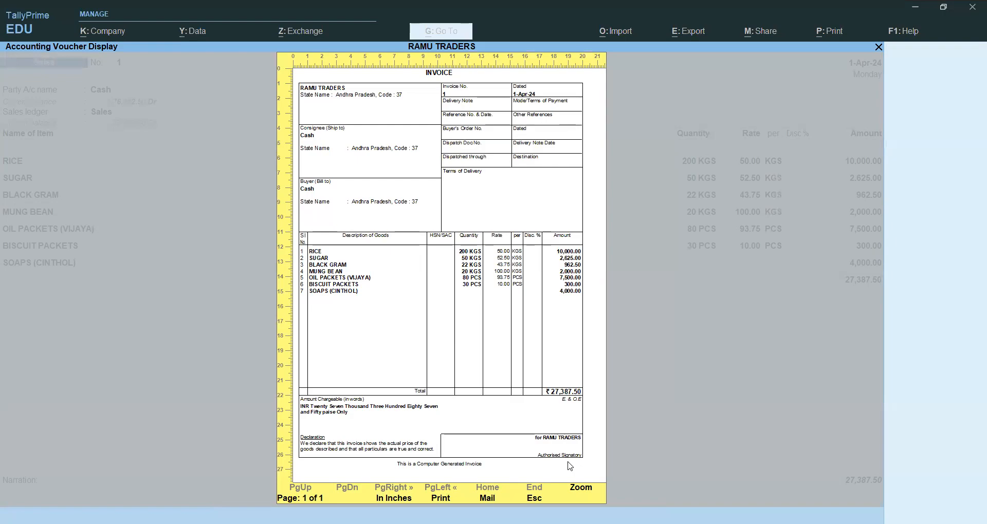
key("Return")
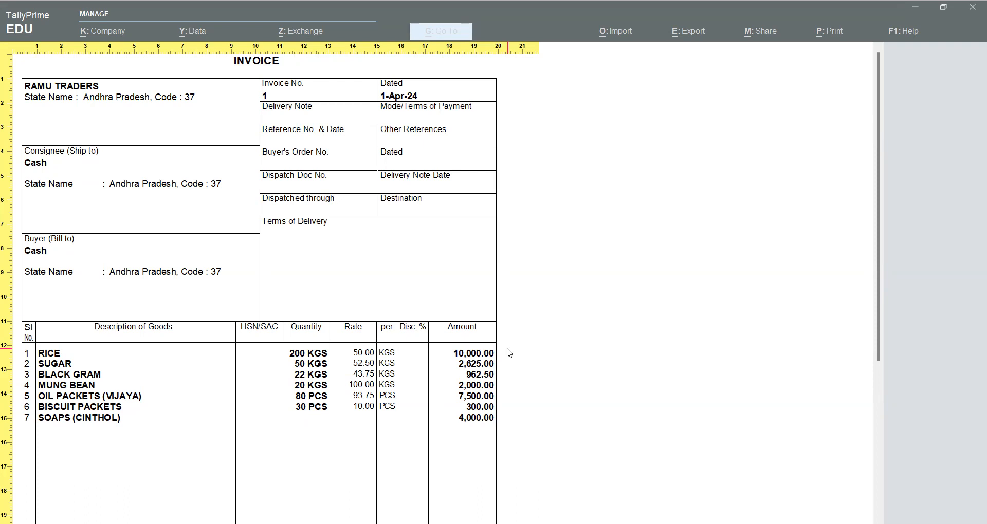
left_click(644, 255)
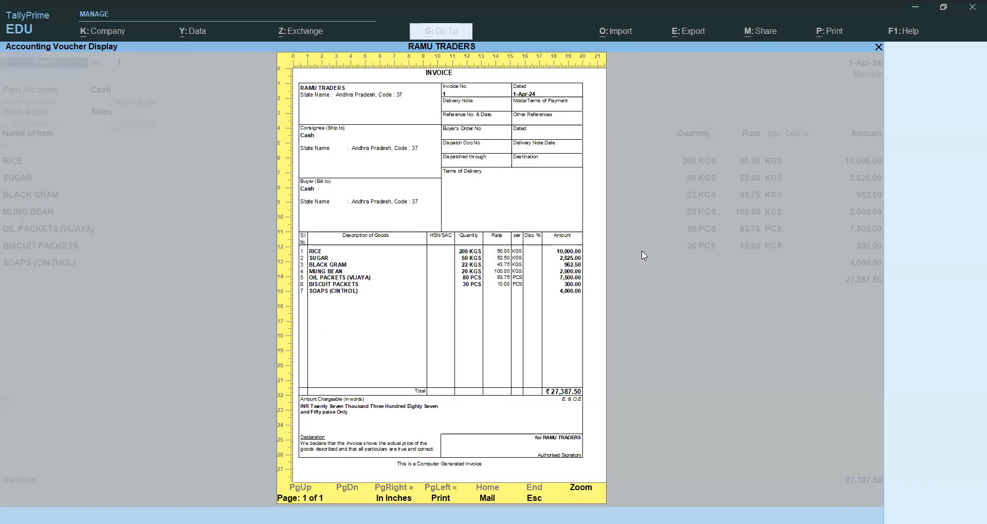